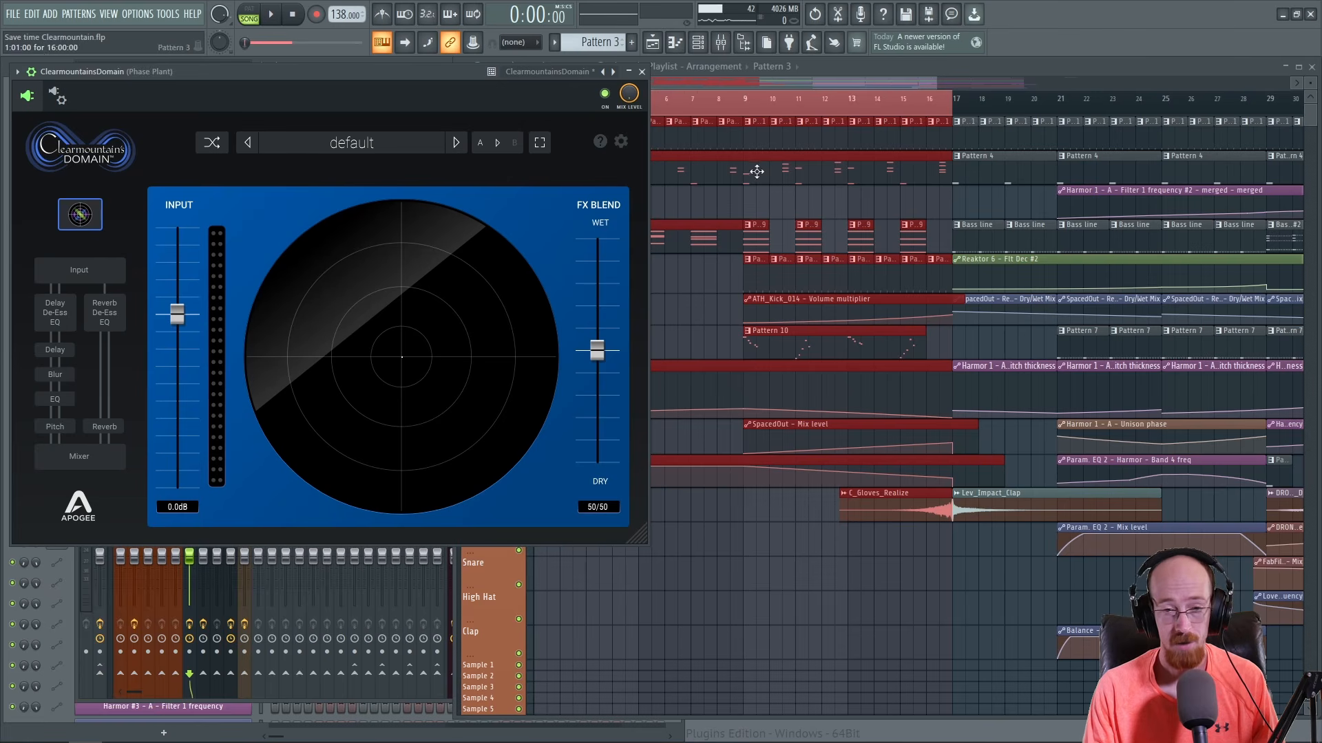
- Bypass the Clearmountain's Domain effect and play the song from the start to hear the dry sound
{"action": "left_click", "coordinate": [798, 99]}
{"action": "left_click", "coordinate": [304, 105]}
{"action": "left_click", "coordinate": [605, 94]}
{"action": "left_click", "coordinate": [790, 69]}
{"action": "left_click", "coordinate": [653, 76]}
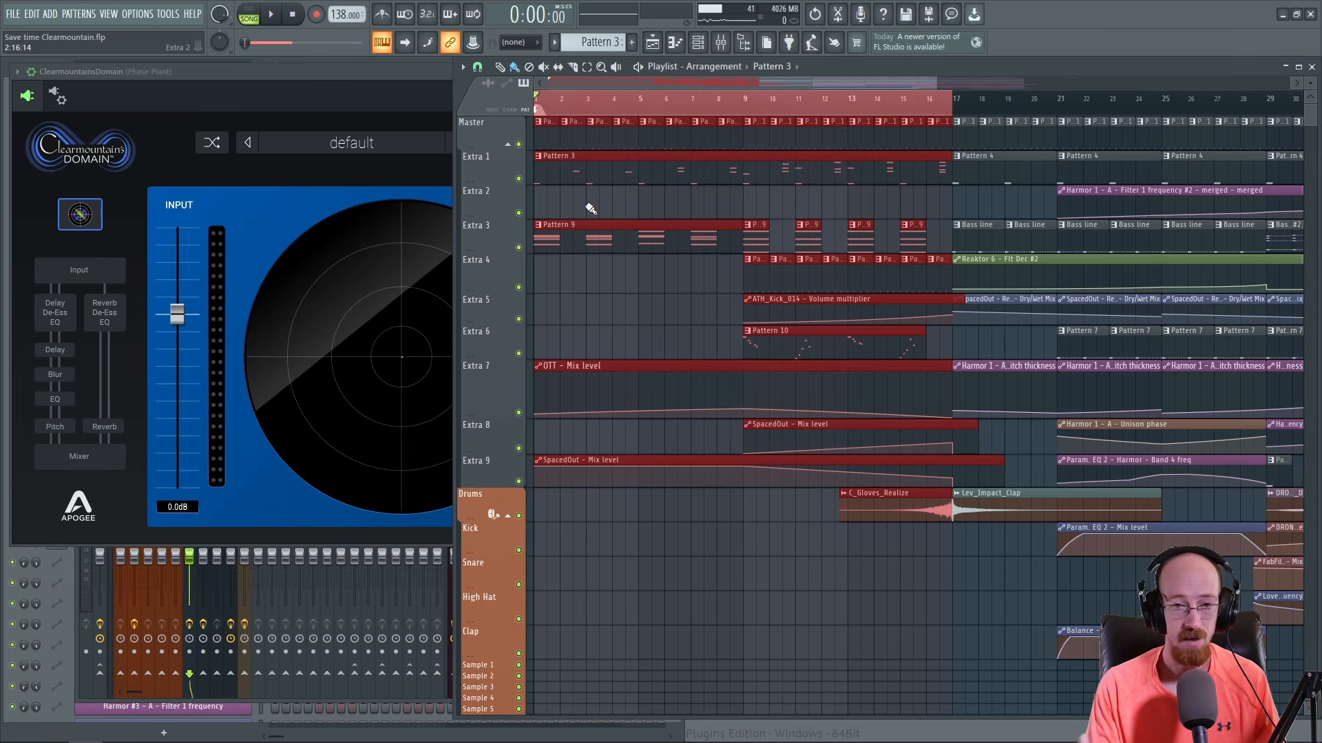
{"action": "key", "text": "space"}
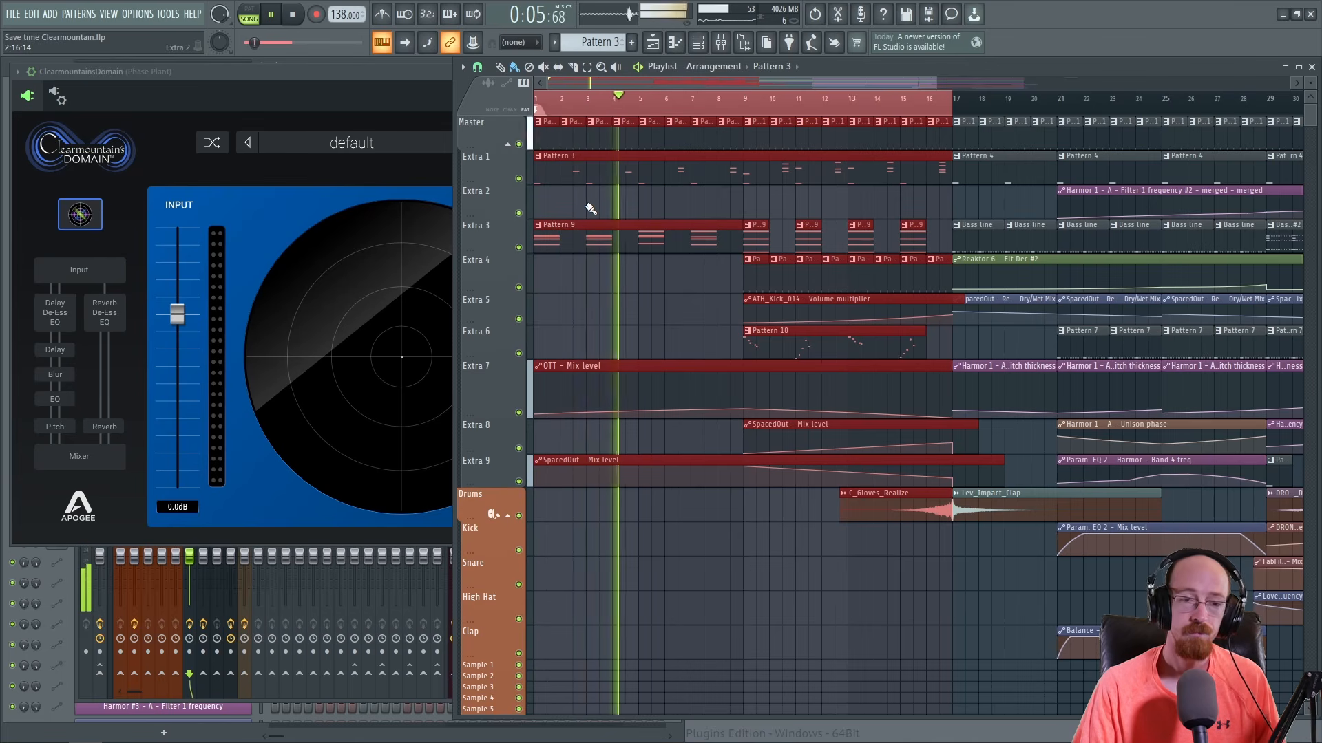
{"action": "key", "text": "space"}
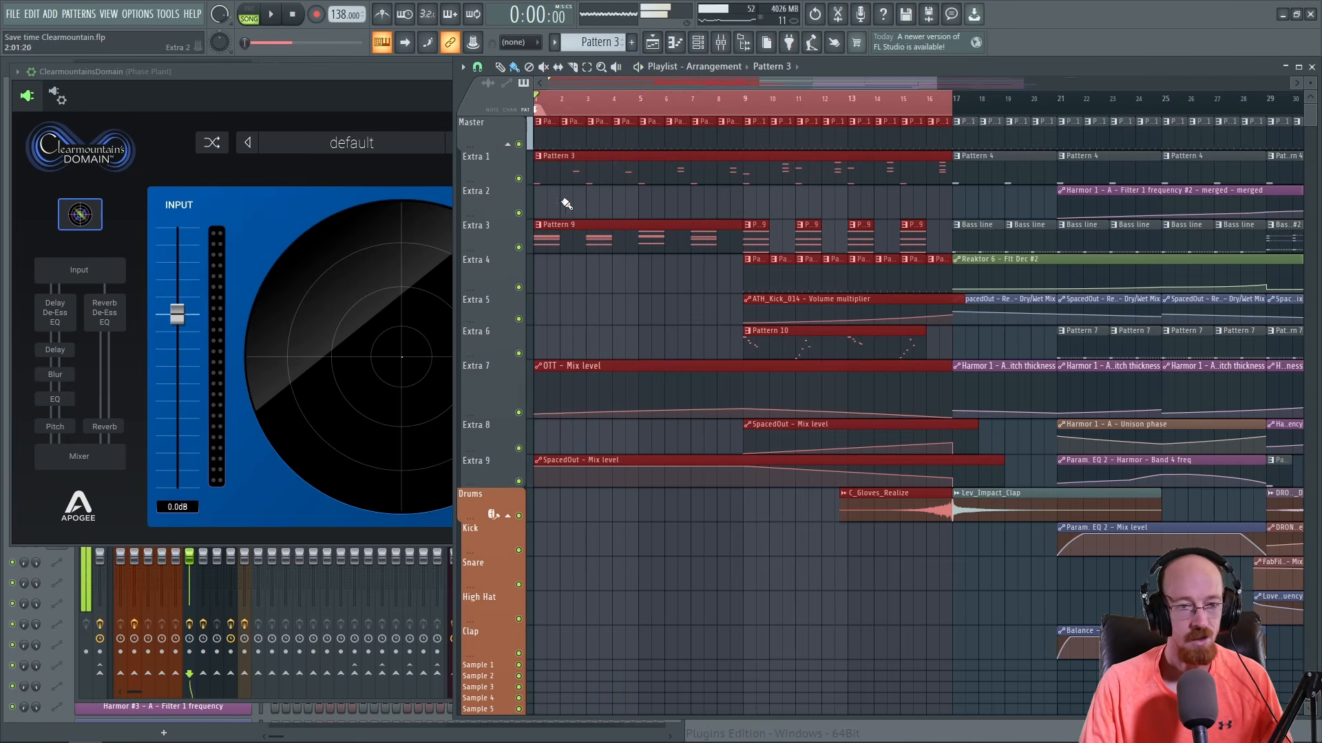
- Re-enable the Clearmountain's Domain effect and play the song again to compare the processed sound
{"action": "left_click", "coordinate": [403, 102]}
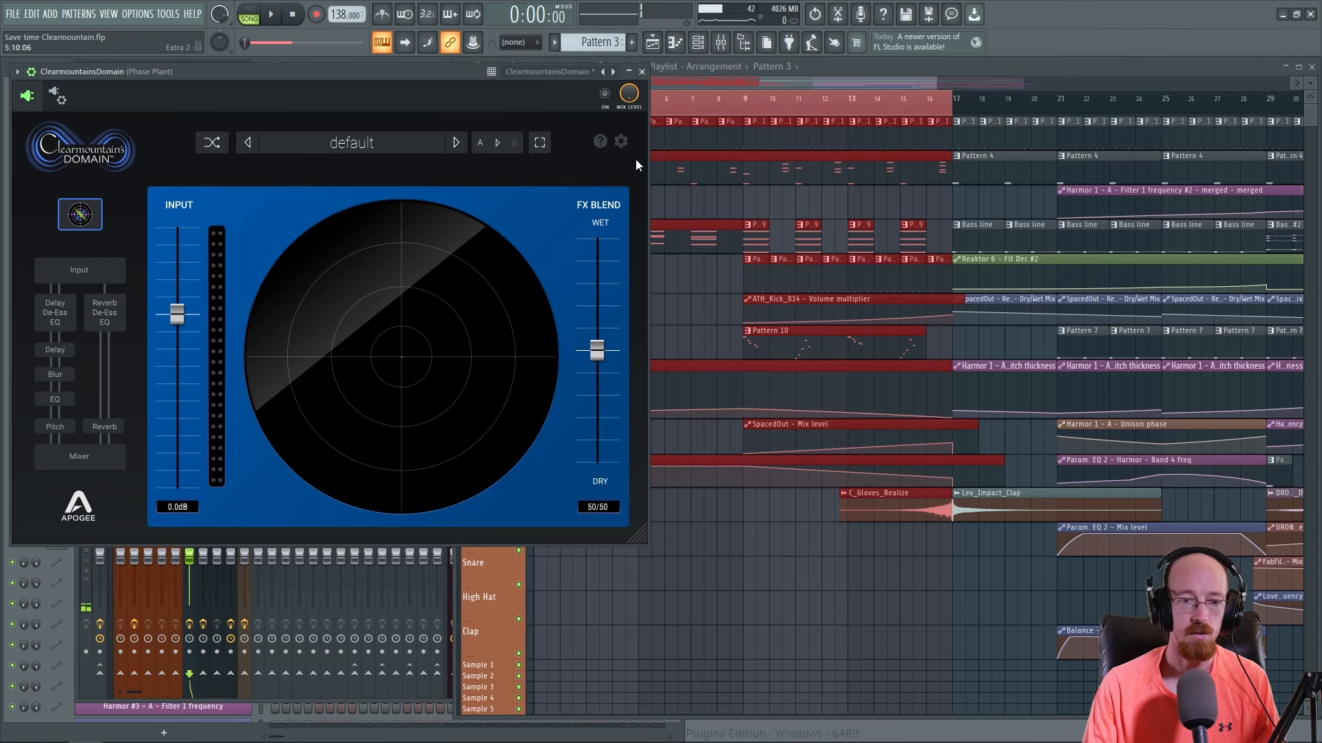
{"action": "left_click", "coordinate": [604, 93]}
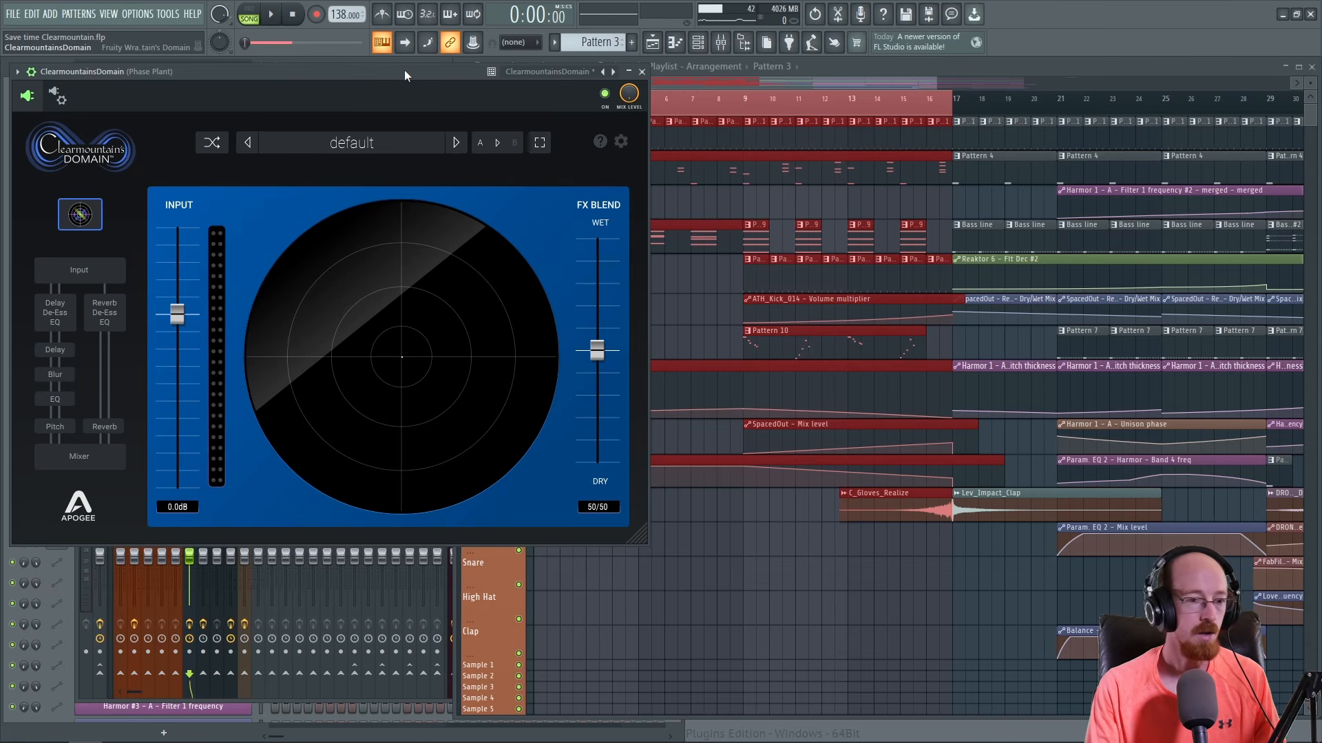
{"action": "key", "text": "space"}
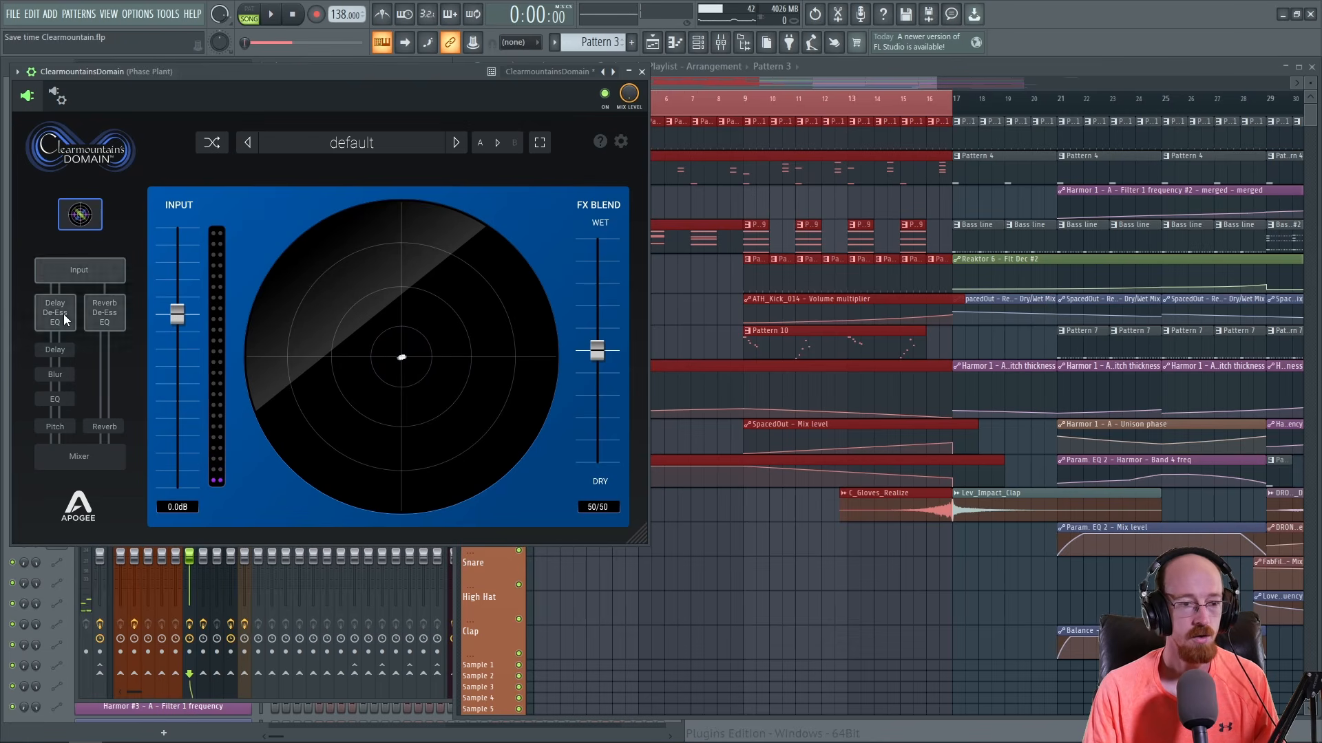
- Look through the plugin's input, delay, pitch and mixer sections in its signal-flow diagram
{"action": "left_click", "coordinate": [79, 270]}
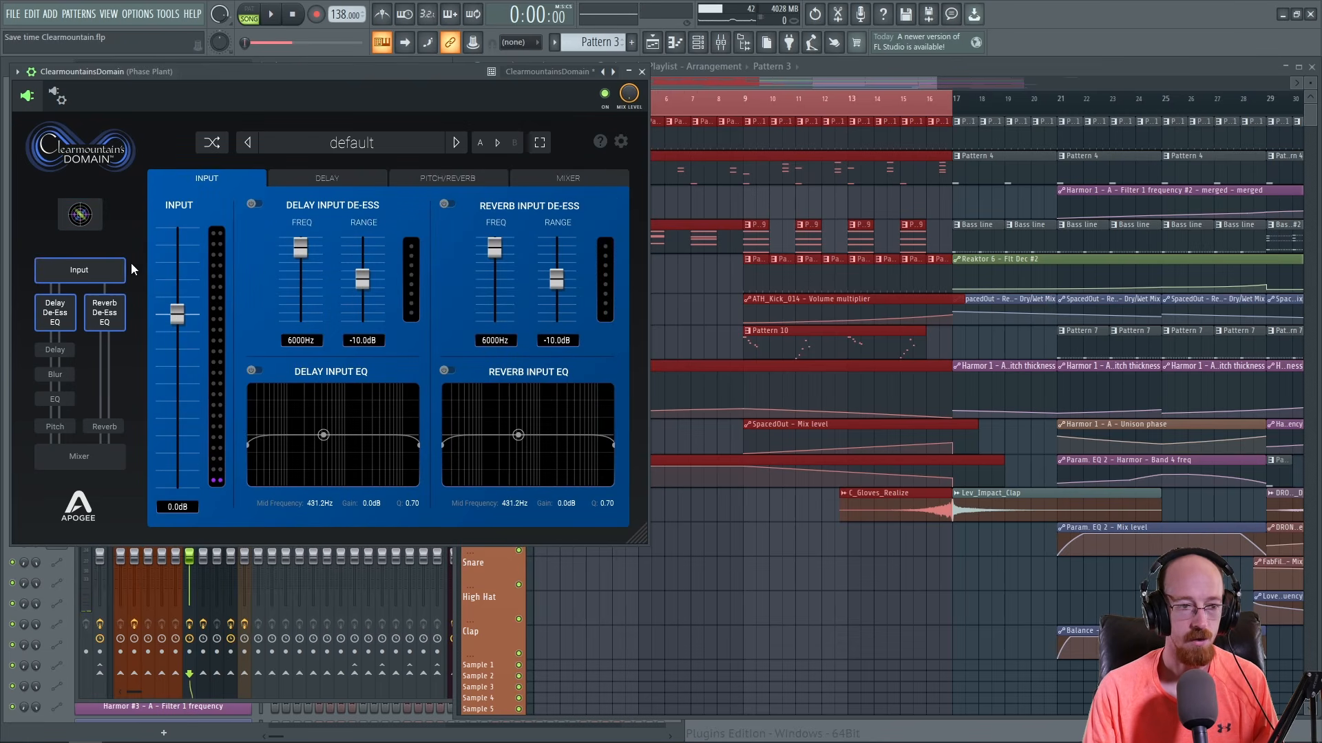
{"action": "left_click", "coordinate": [54, 372]}
{"action": "left_click", "coordinate": [57, 426]}
{"action": "left_click", "coordinate": [63, 459]}
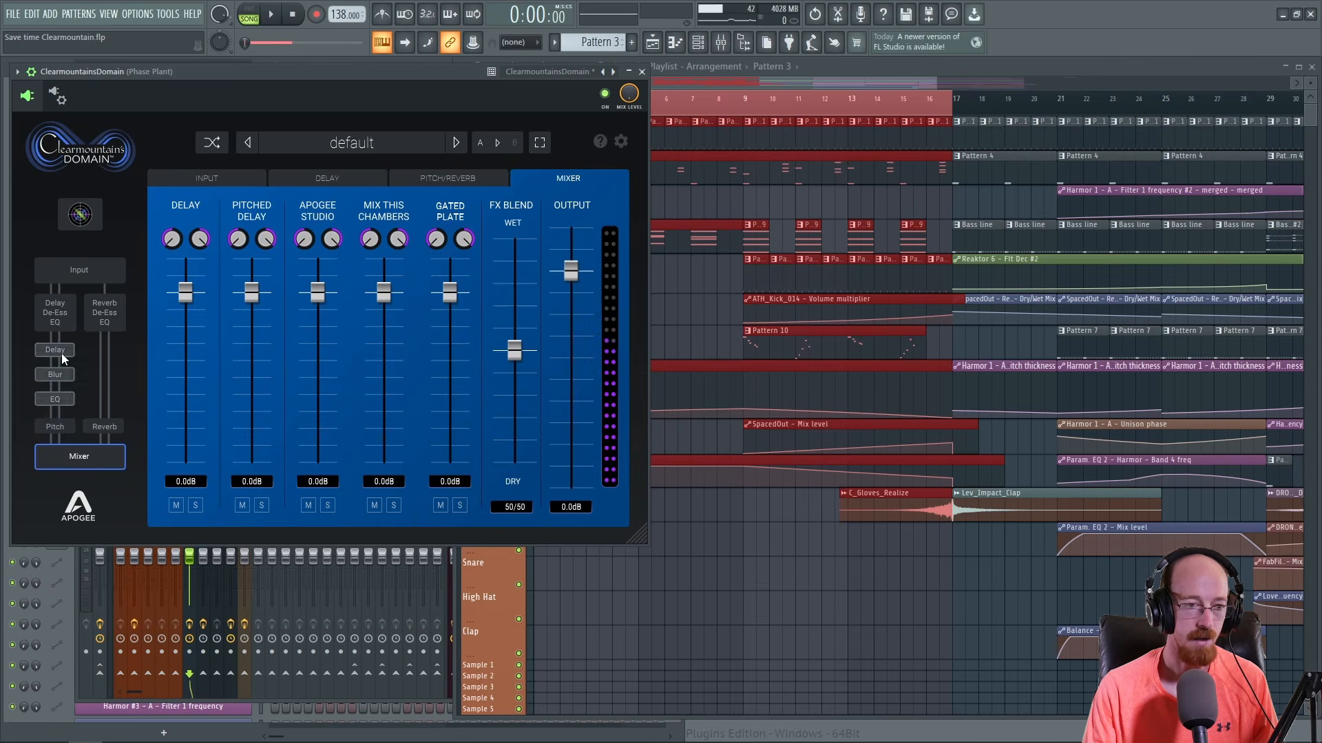
{"action": "left_click", "coordinate": [59, 351]}
{"action": "left_click", "coordinate": [63, 317]}
- Set the left delay to 196 ms and the right delay to 245 ms, with spins of -15.3 dB and -19.1 dB, checking by playback
{"action": "left_click", "coordinate": [328, 174]}
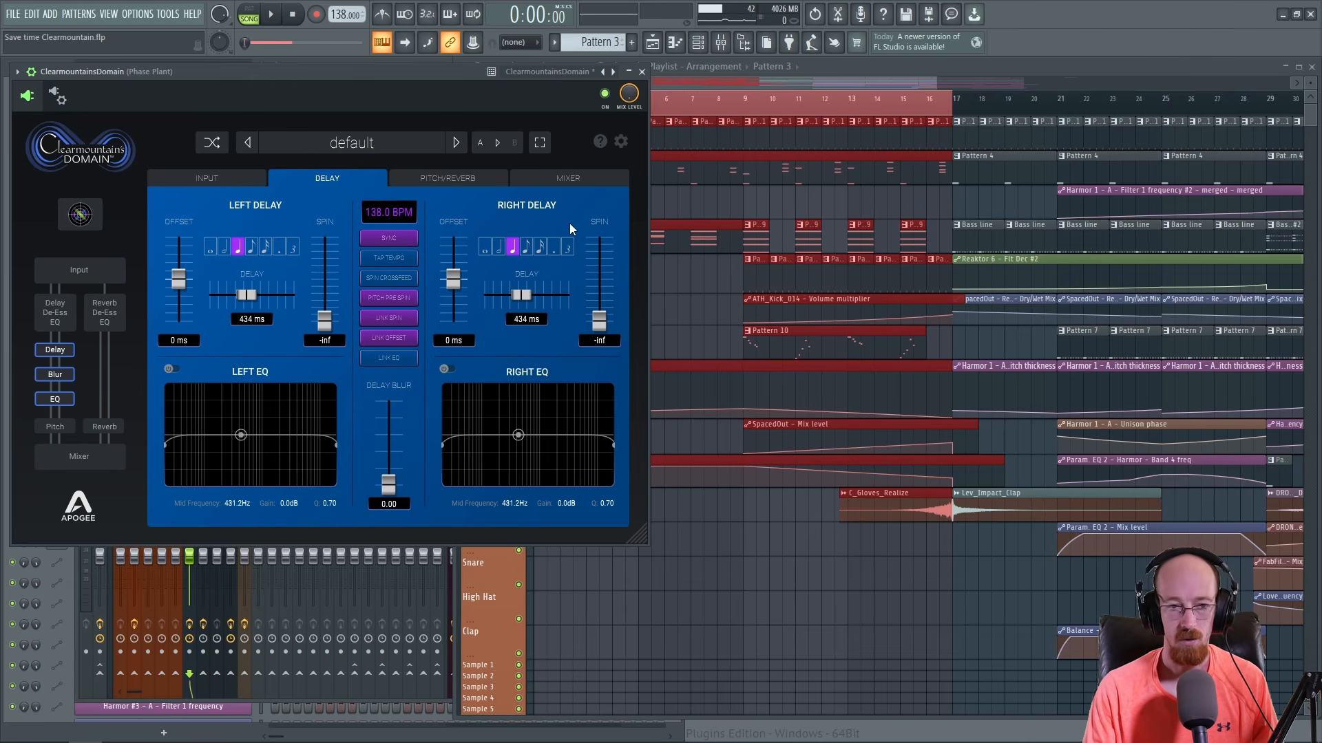
{"action": "left_click_drag", "start_coordinate": [249, 296], "coordinate": [223, 296]}
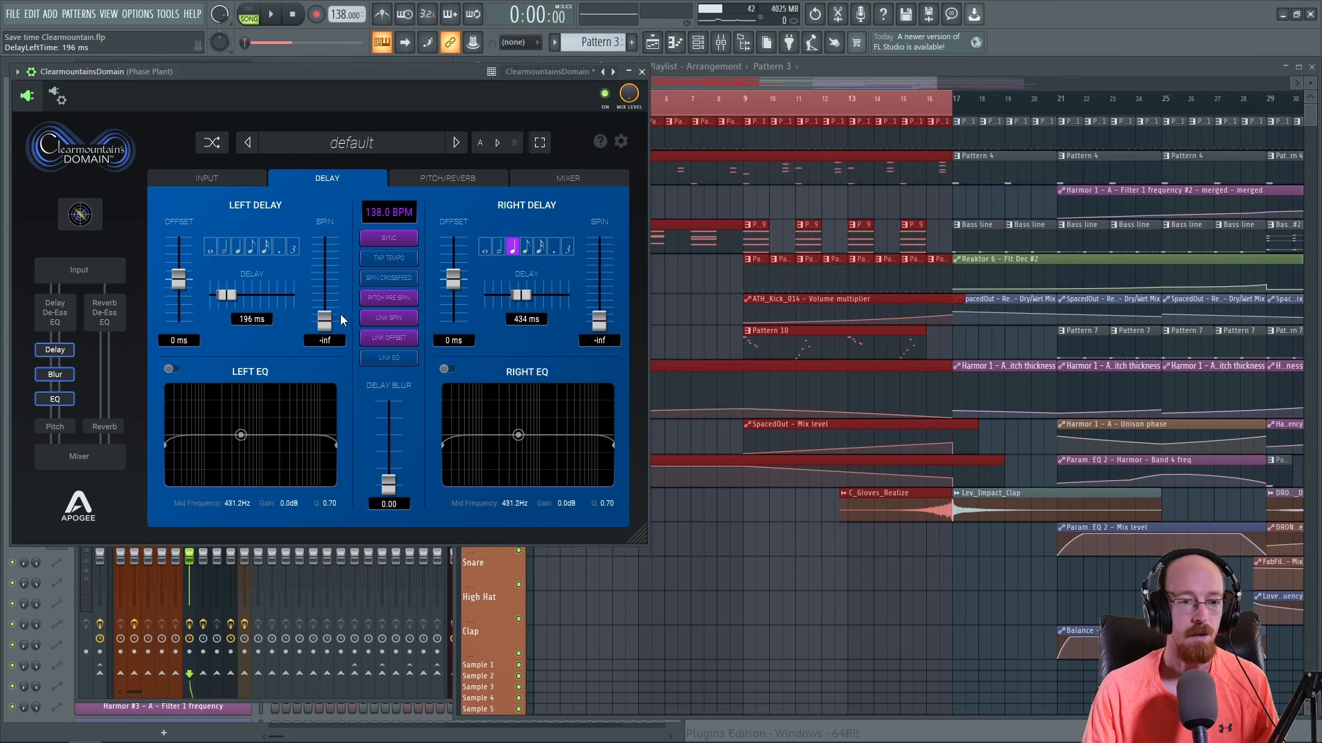
{"action": "left_click_drag", "start_coordinate": [324, 317], "coordinate": [328, 203]}
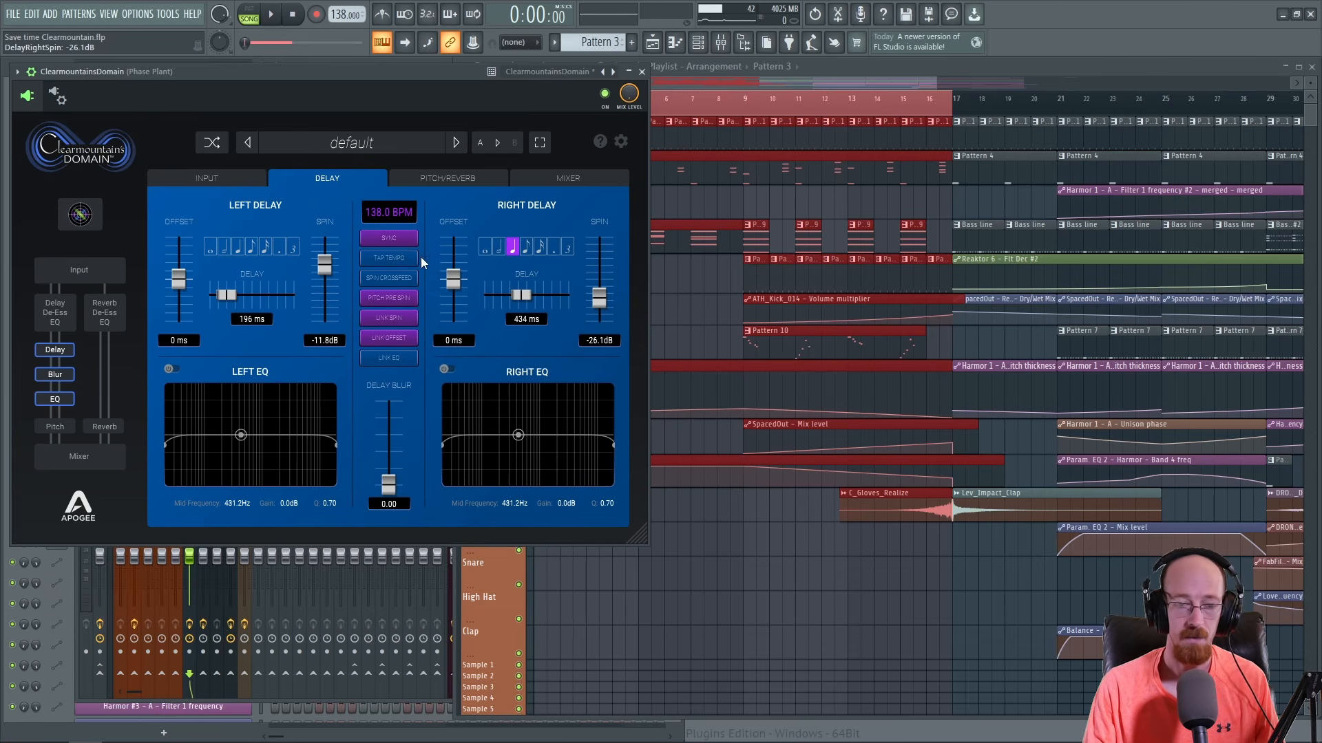
{"action": "key", "text": "space"}
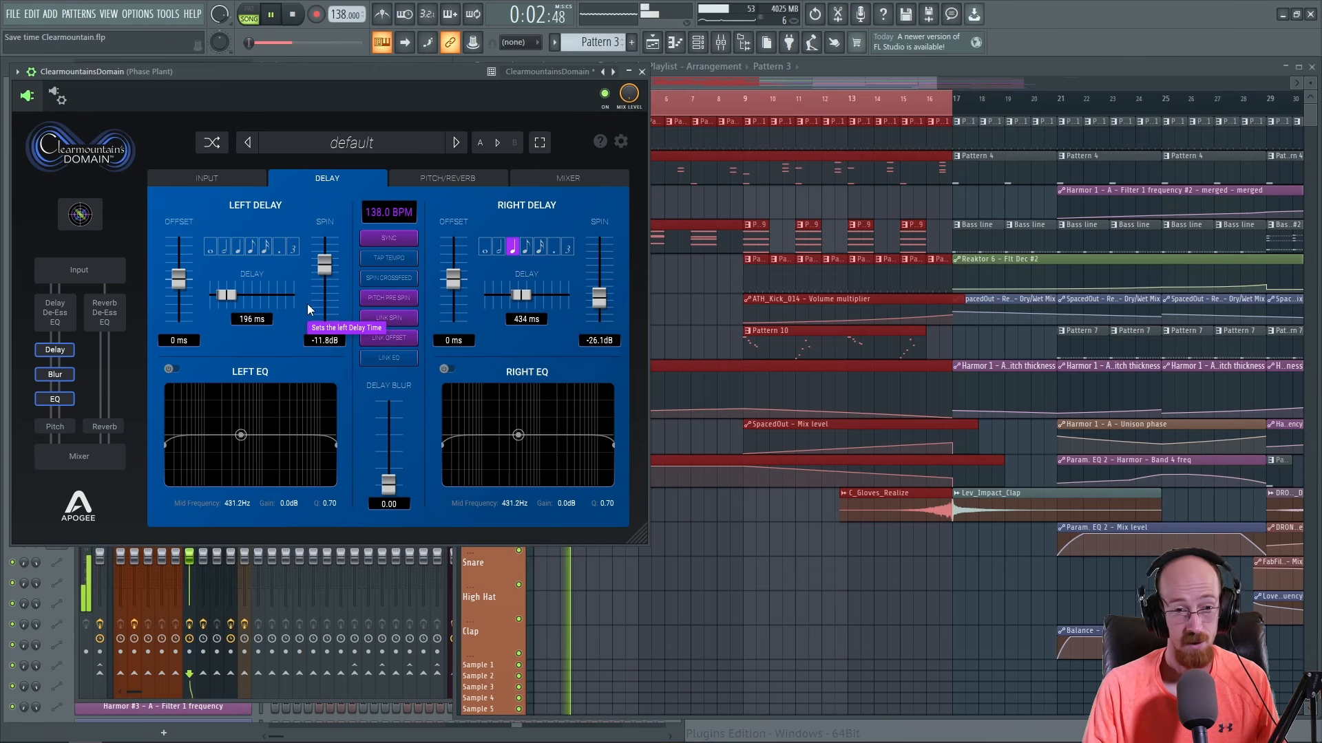
{"action": "key", "text": "space"}
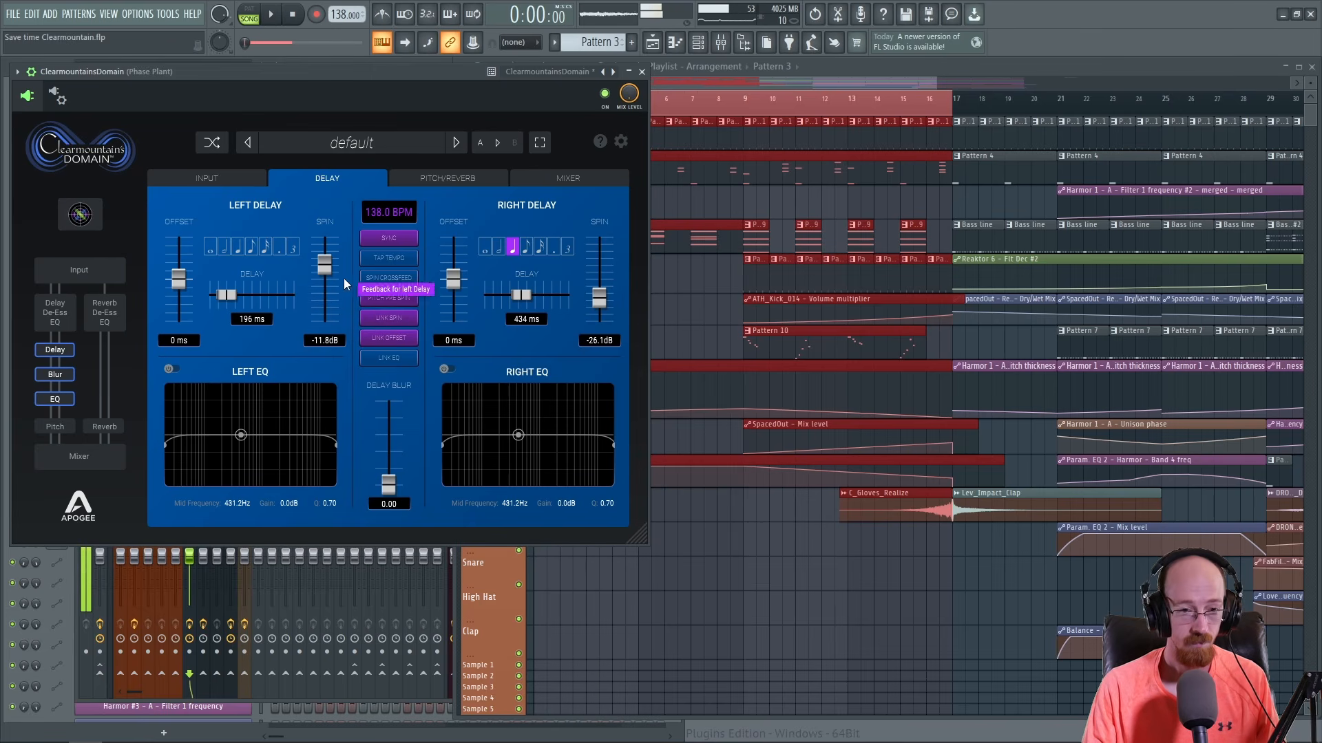
{"action": "left_click_drag", "start_coordinate": [521, 296], "coordinate": [506, 296]}
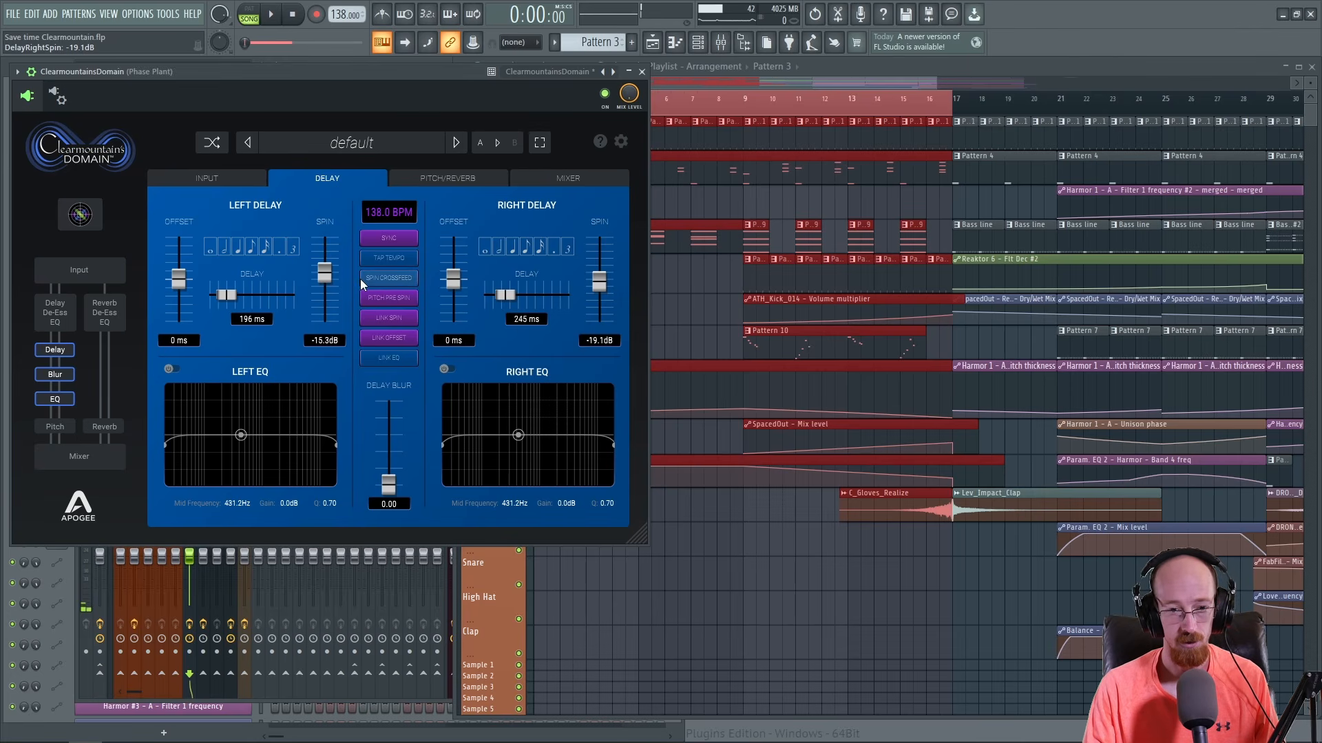
{"action": "key", "text": "space"}
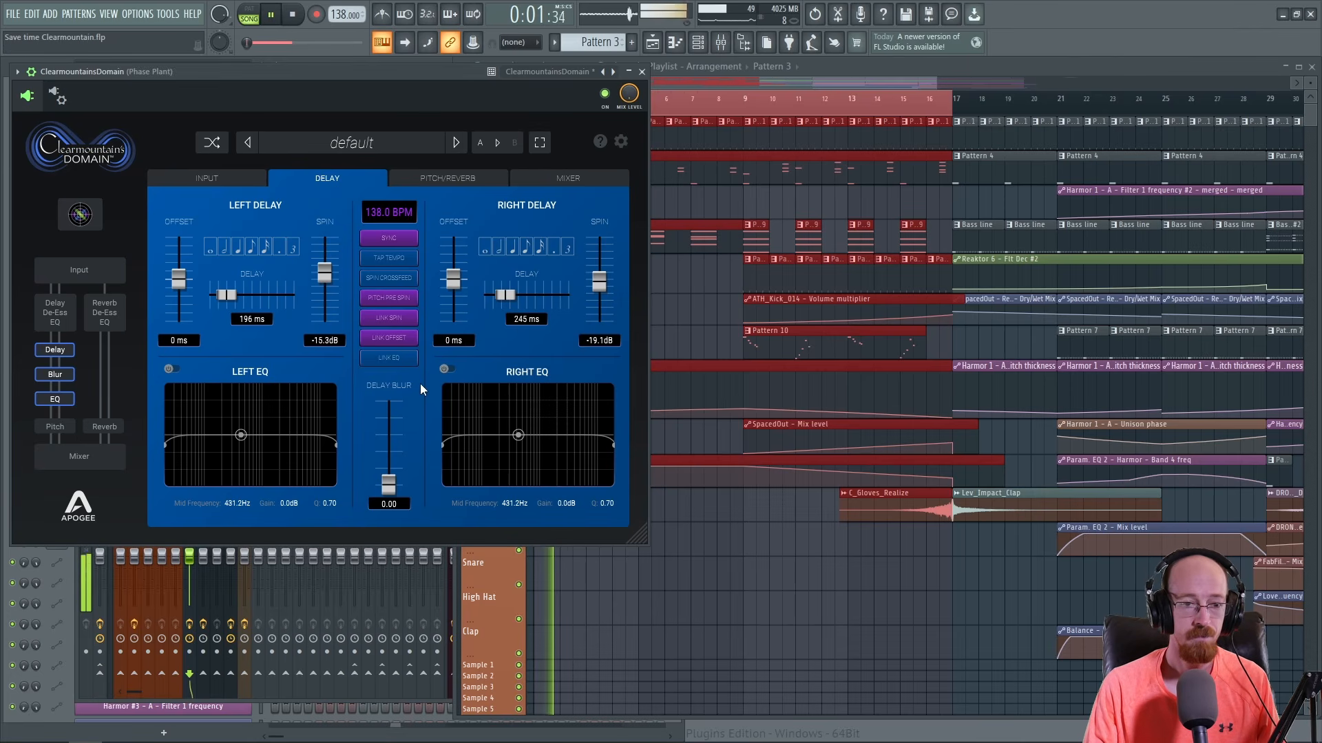
{"action": "key", "text": "space"}
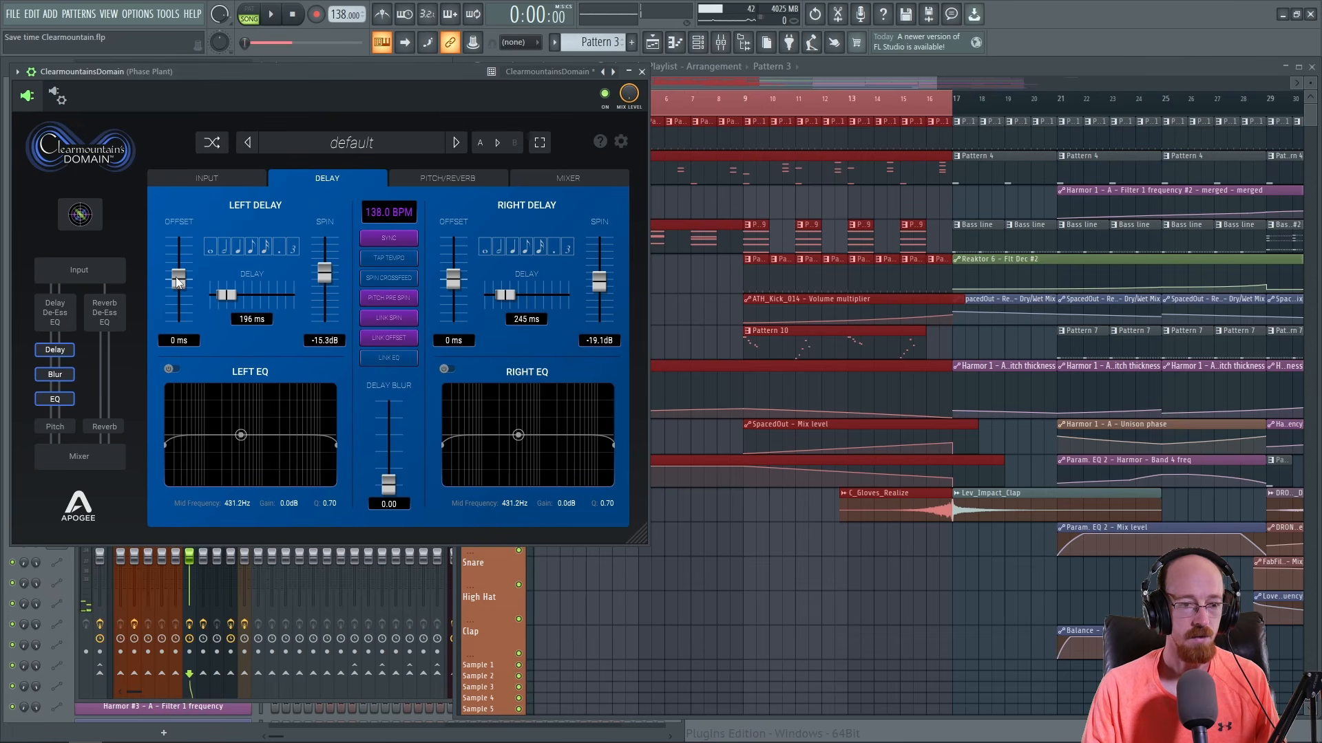
- Set the linked delay offsets to 14 ms left and -14 ms right, with spins of -16.1 dB and -17.6 dB, and audition them
{"action": "left_click_drag", "start_coordinate": [176, 277], "coordinate": [181, 252]}
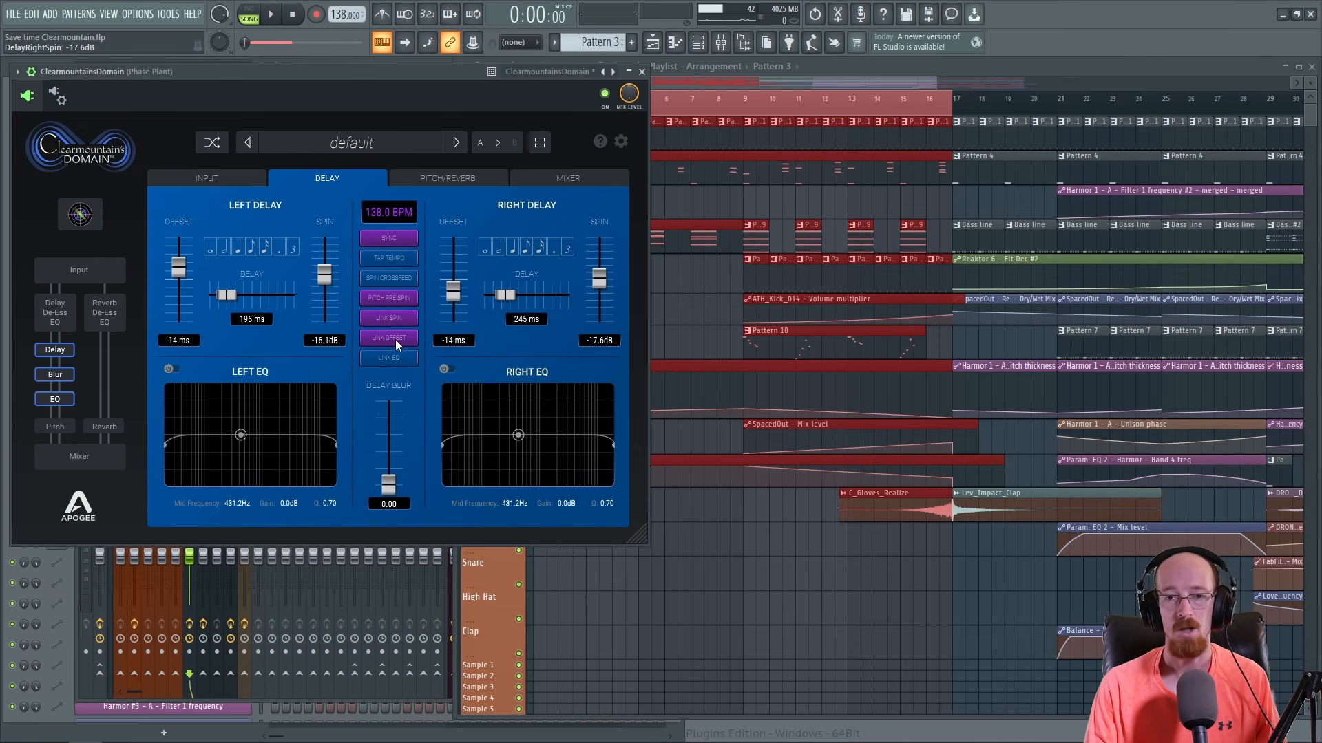
{"action": "key", "text": "space"}
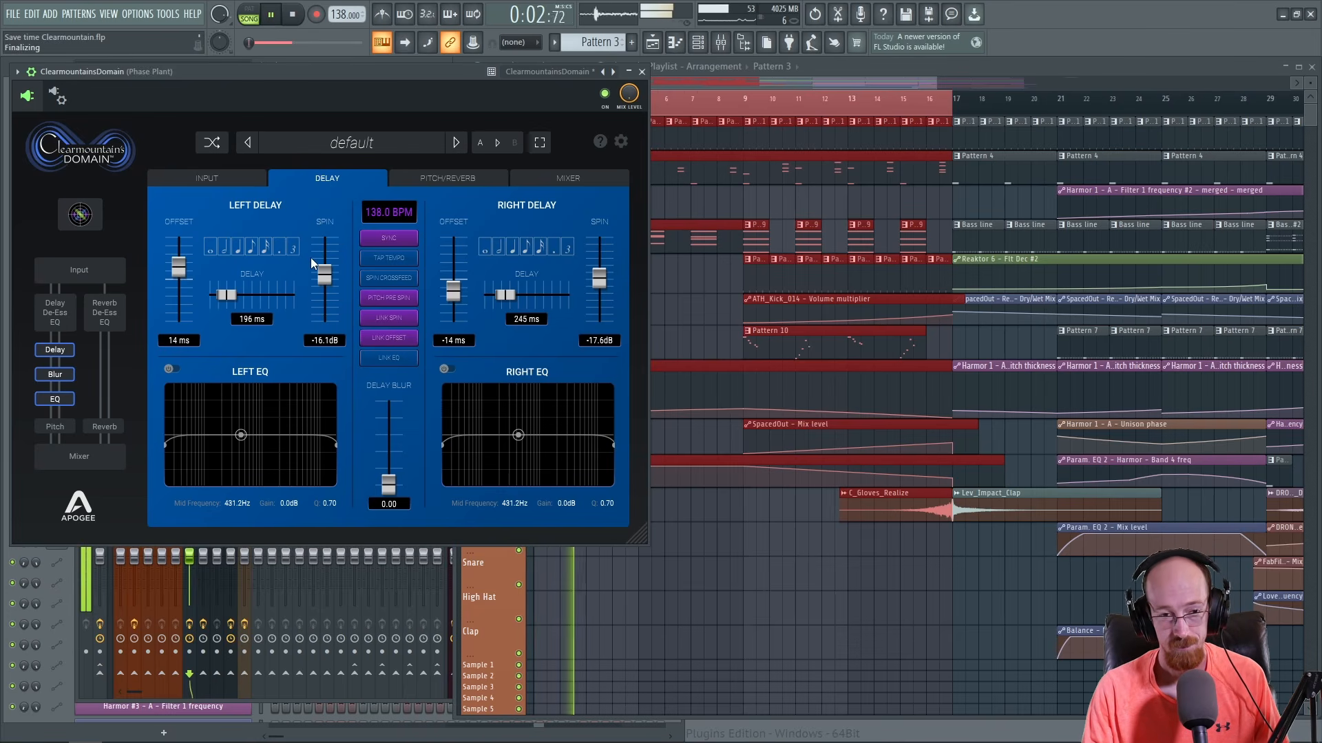
{"action": "key", "text": "space"}
- Shorten the left delay to 163 ms, set the spins to -14.2 dB left and -18.4 dB right, and audition the result
{"action": "left_click_drag", "start_coordinate": [227, 299], "coordinate": [225, 296]}
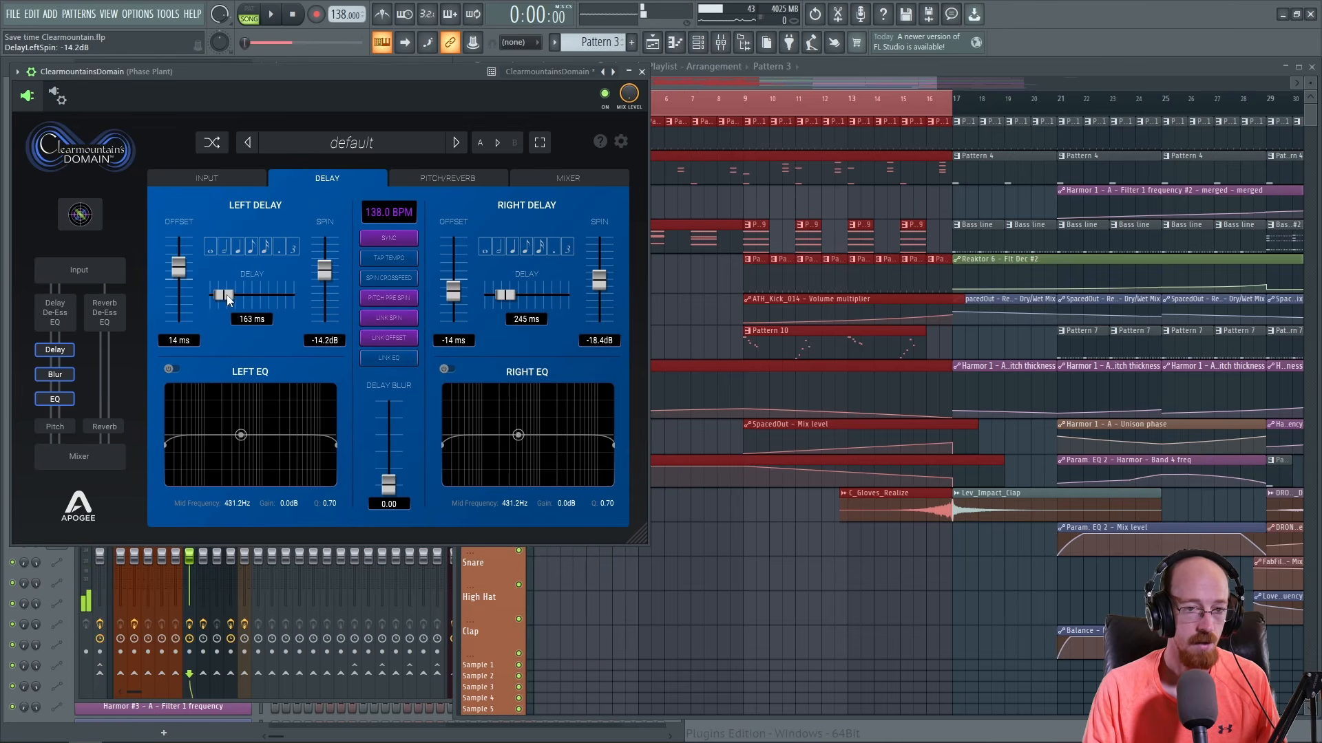
{"action": "key", "text": "space"}
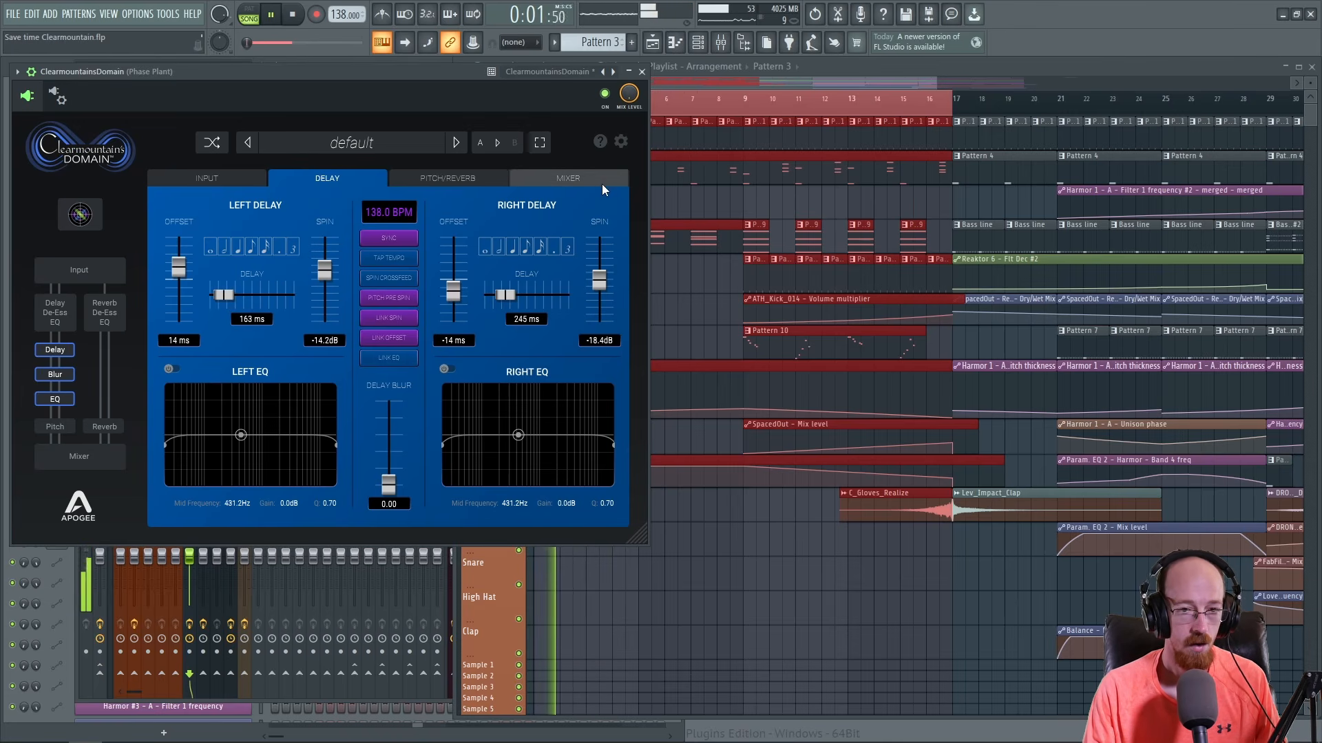
{"action": "key", "text": "space"}
- Lower the Delay channel's mix level to -19.6 dB while auditioning the song
{"action": "left_click", "coordinate": [584, 181]}
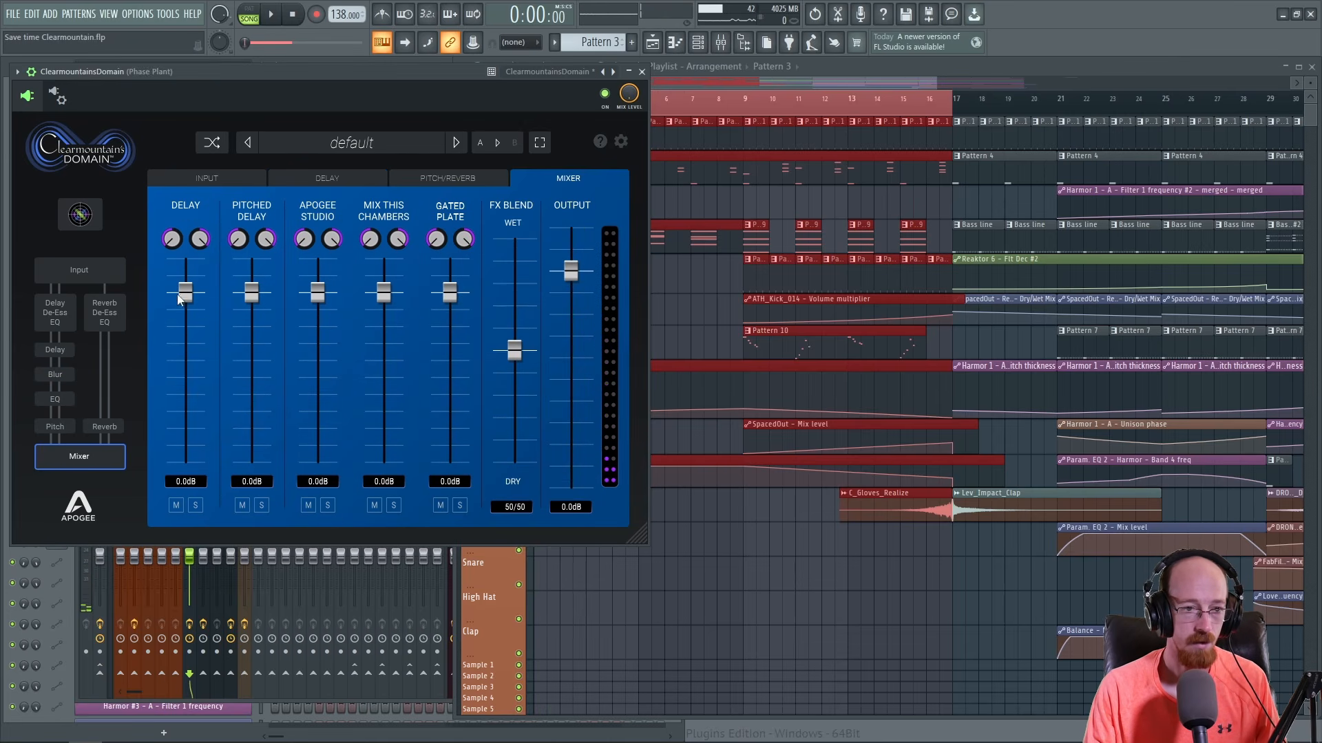
{"action": "left_click_drag", "start_coordinate": [192, 294], "coordinate": [186, 336]}
{"action": "key", "text": "space"}
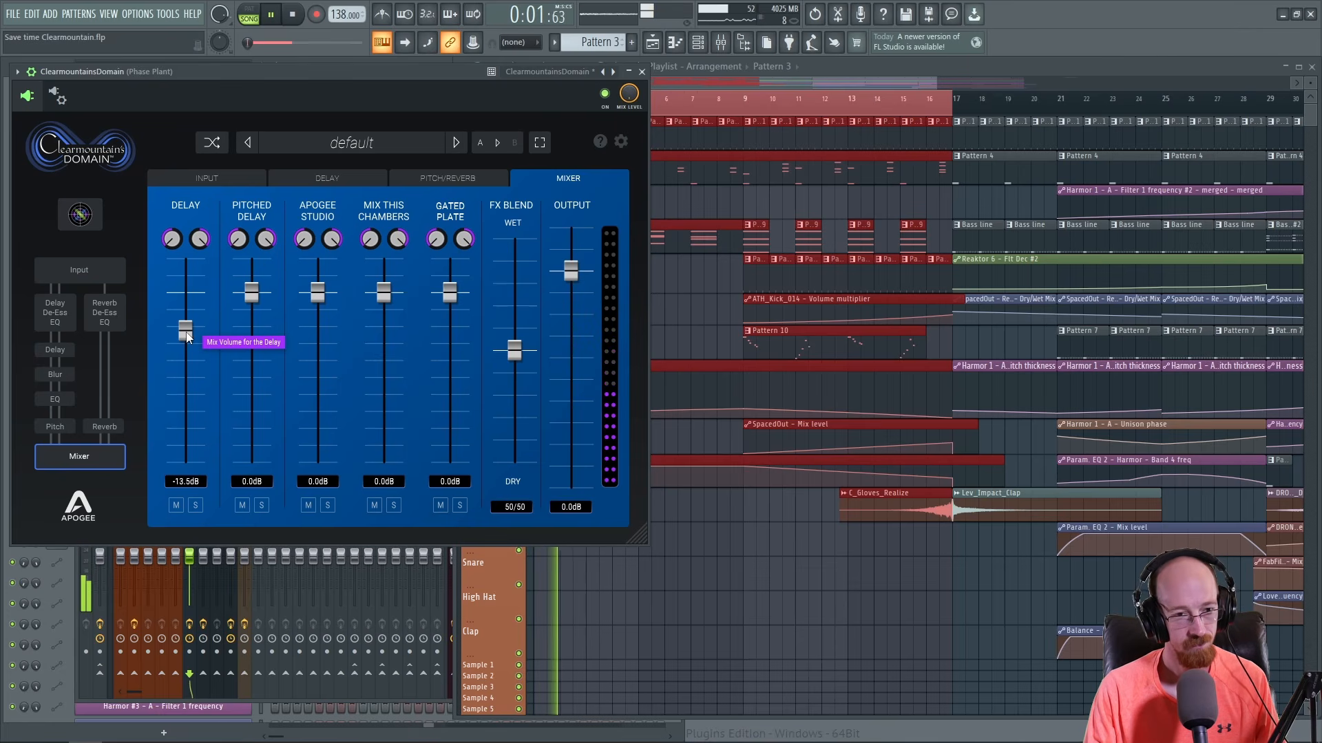
{"action": "mouse_move", "coordinate": [186, 337]}
{"action": "left_mouse_down"}
{"action": "mouse_move", "coordinate": [183, 356]}
{"action": "mouse_move", "coordinate": [197, 346]}
{"action": "left_mouse_up"}
{"action": "key", "text": "space"}
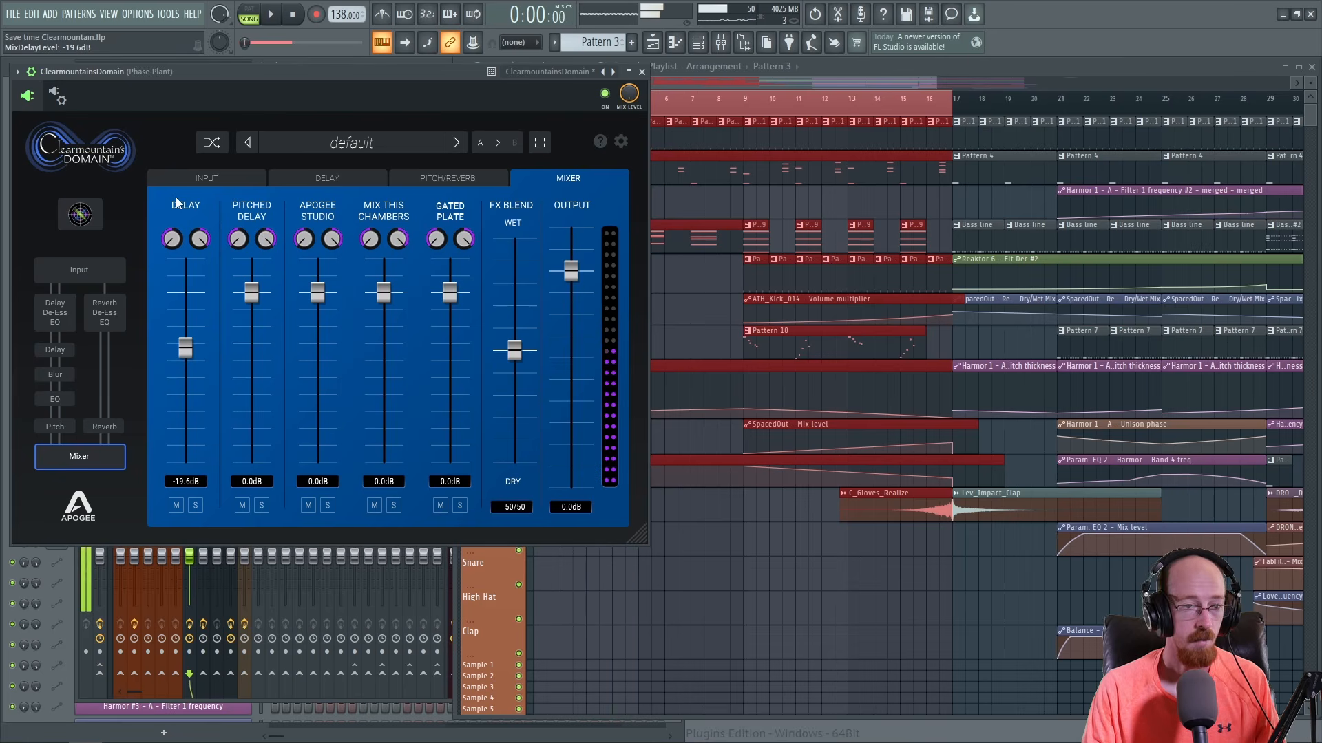
- Enable the Delay Input EQ and lower its high cutoff to 1479 Hz, checking the darker delay by playback
{"action": "left_click", "coordinate": [333, 185]}
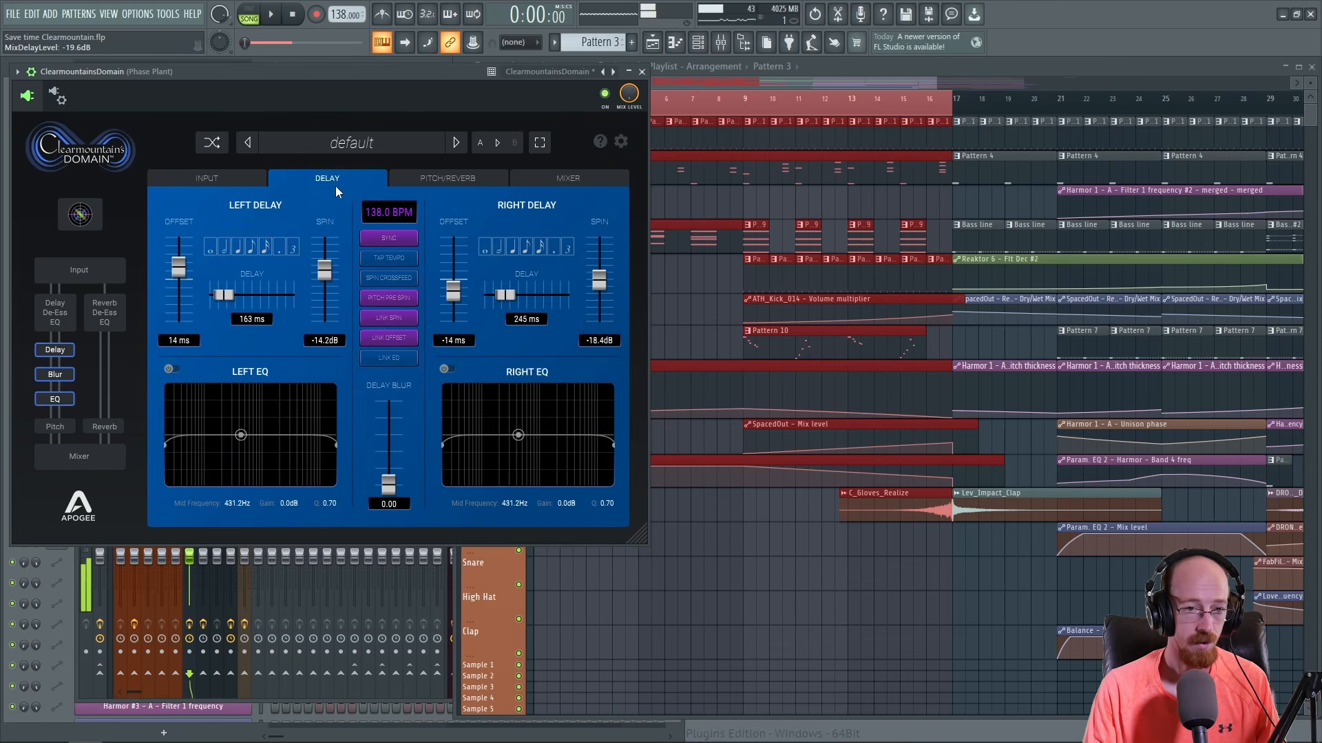
{"action": "left_click", "coordinate": [208, 181]}
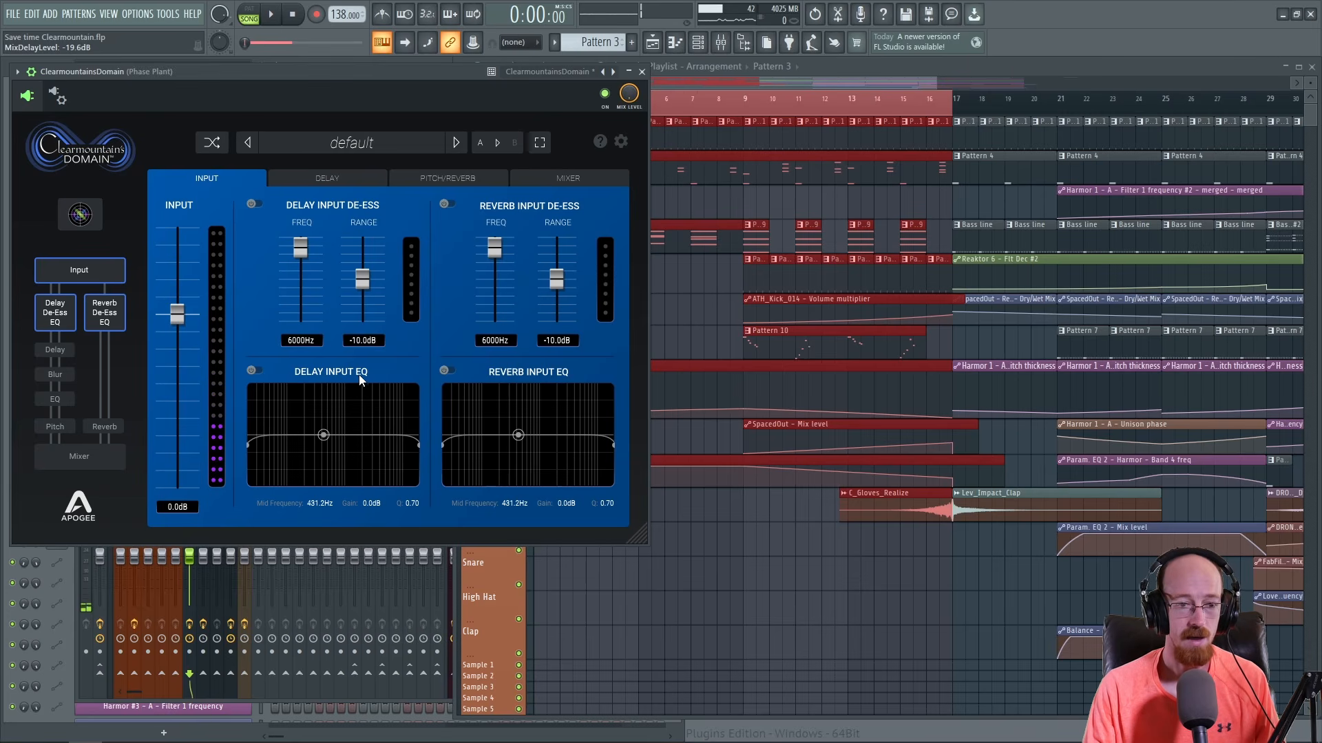
{"action": "left_click", "coordinate": [252, 371]}
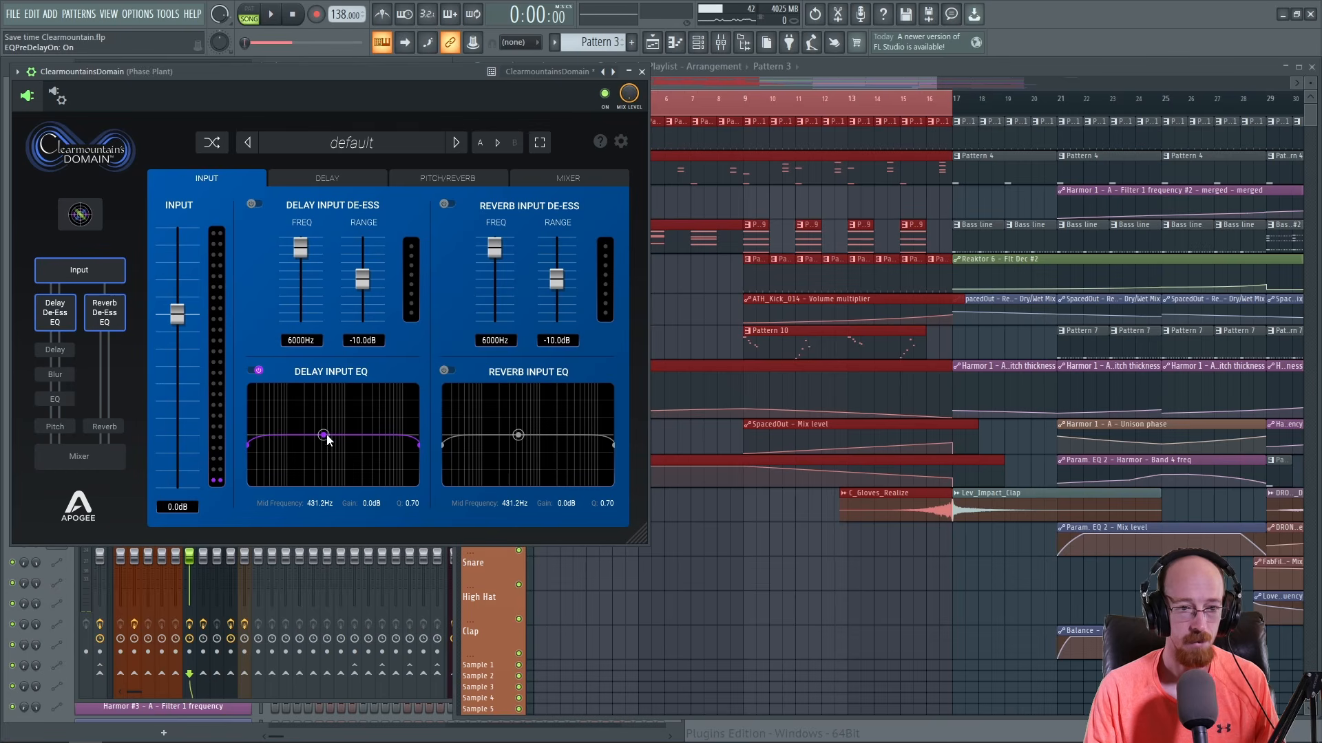
{"action": "left_click_drag", "start_coordinate": [416, 447], "coordinate": [356, 451]}
{"action": "key", "text": "space"}
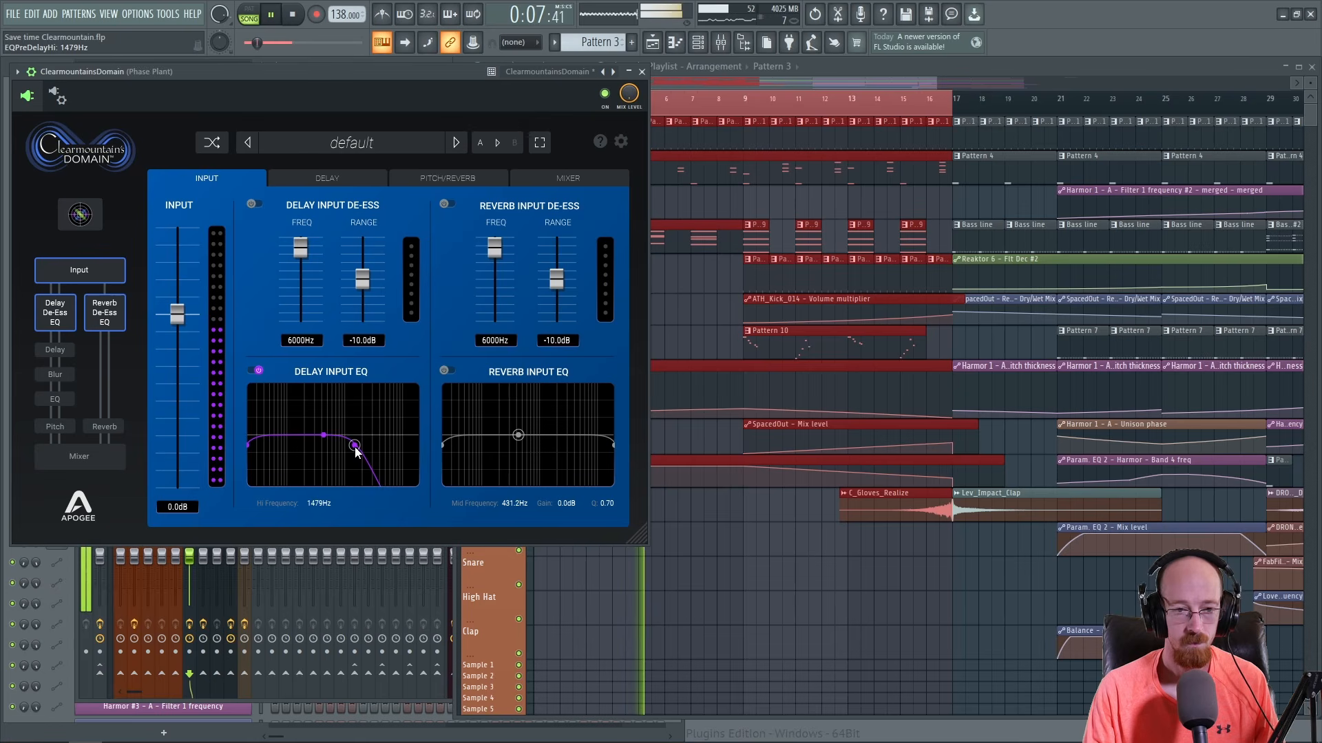
{"action": "key", "text": "space"}
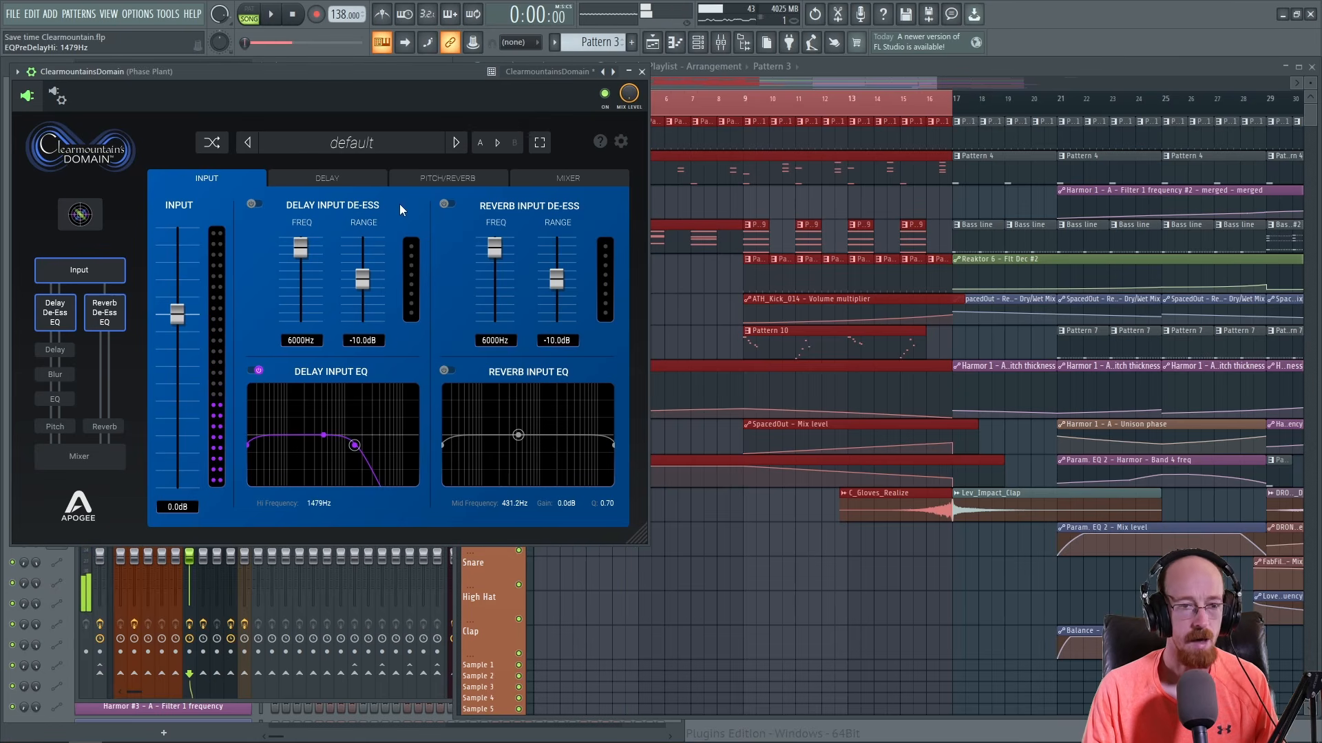
- Raise the Delay Blur to its maximum range, audition it during playback, and settle it at 5.80
{"action": "left_click", "coordinate": [556, 173]}
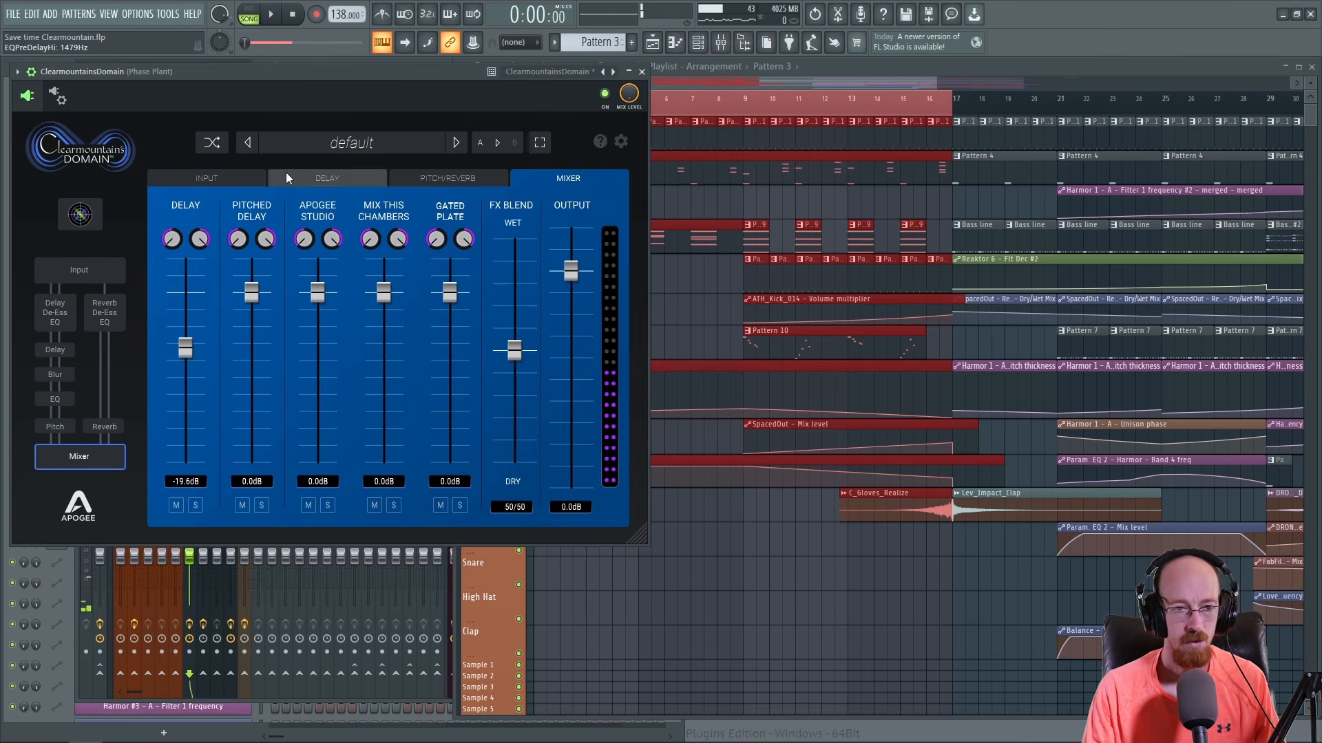
{"action": "left_click", "coordinate": [335, 177]}
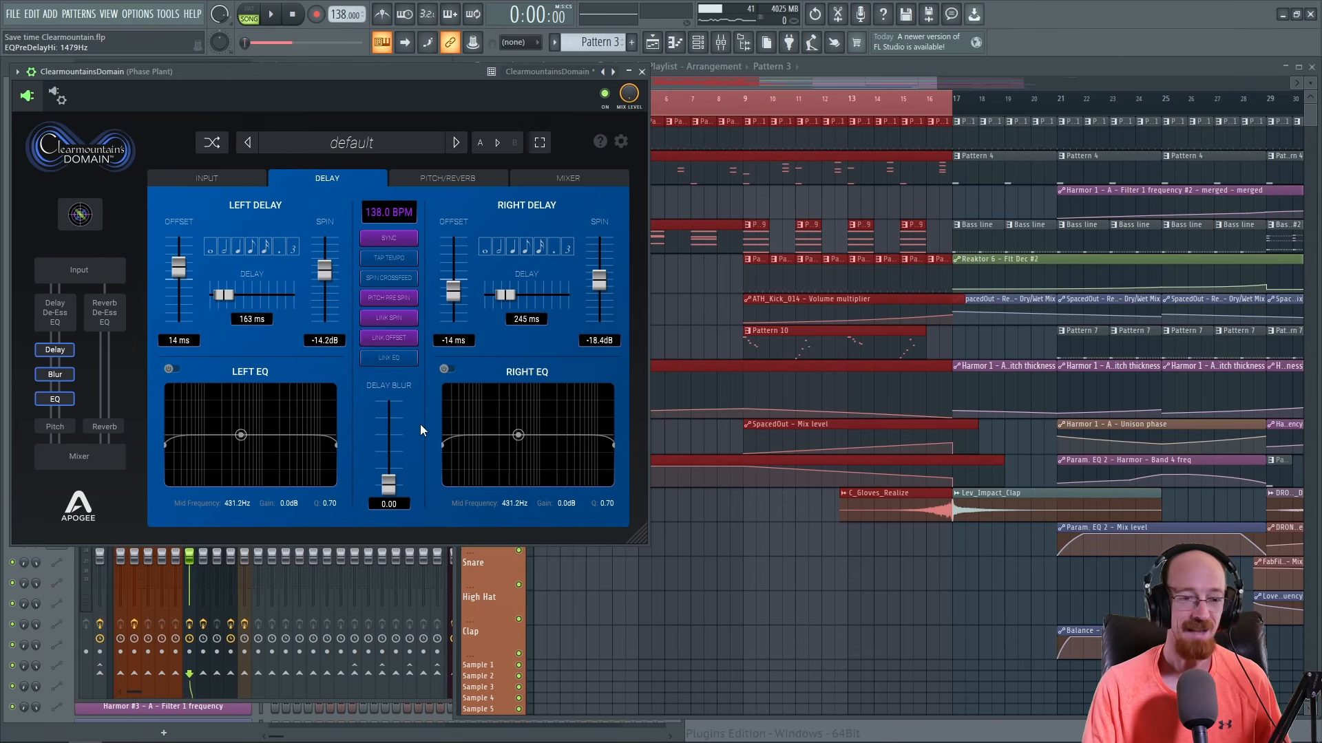
{"action": "left_click_drag", "start_coordinate": [389, 493], "coordinate": [392, 328]}
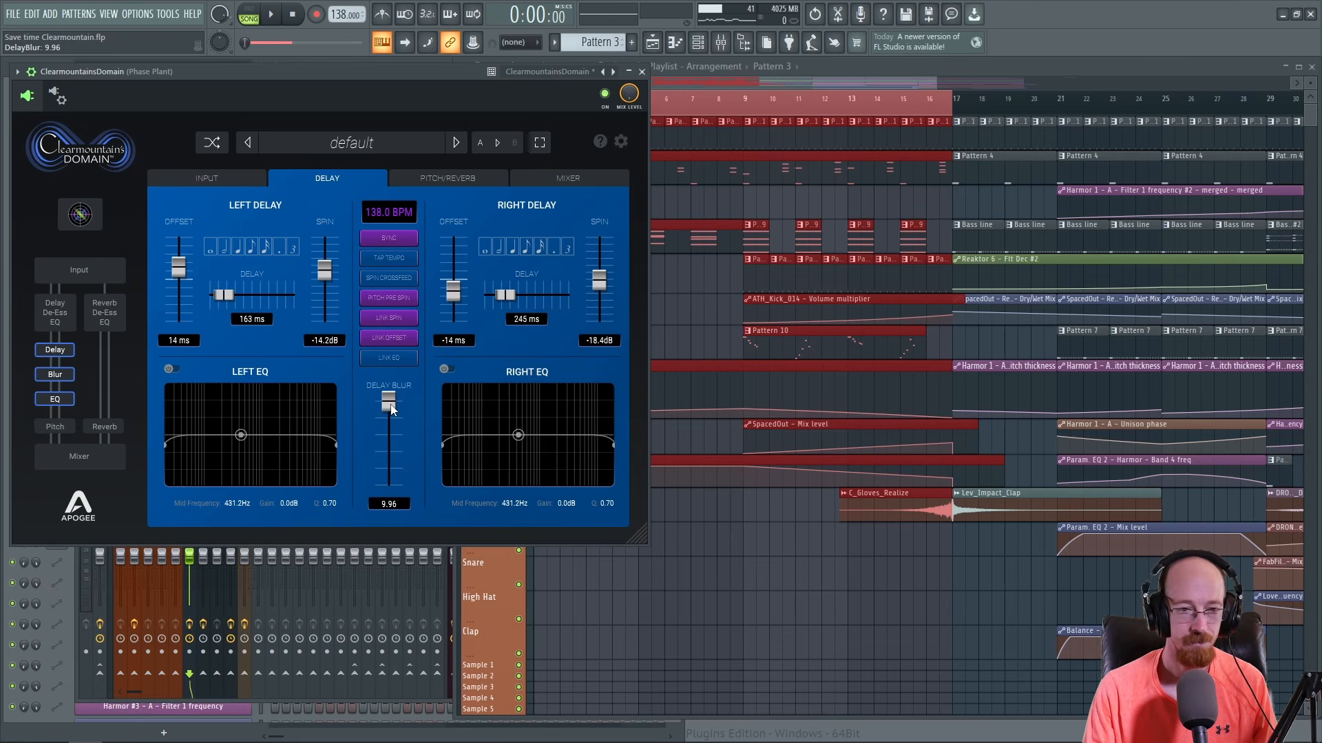
{"action": "key", "text": "space"}
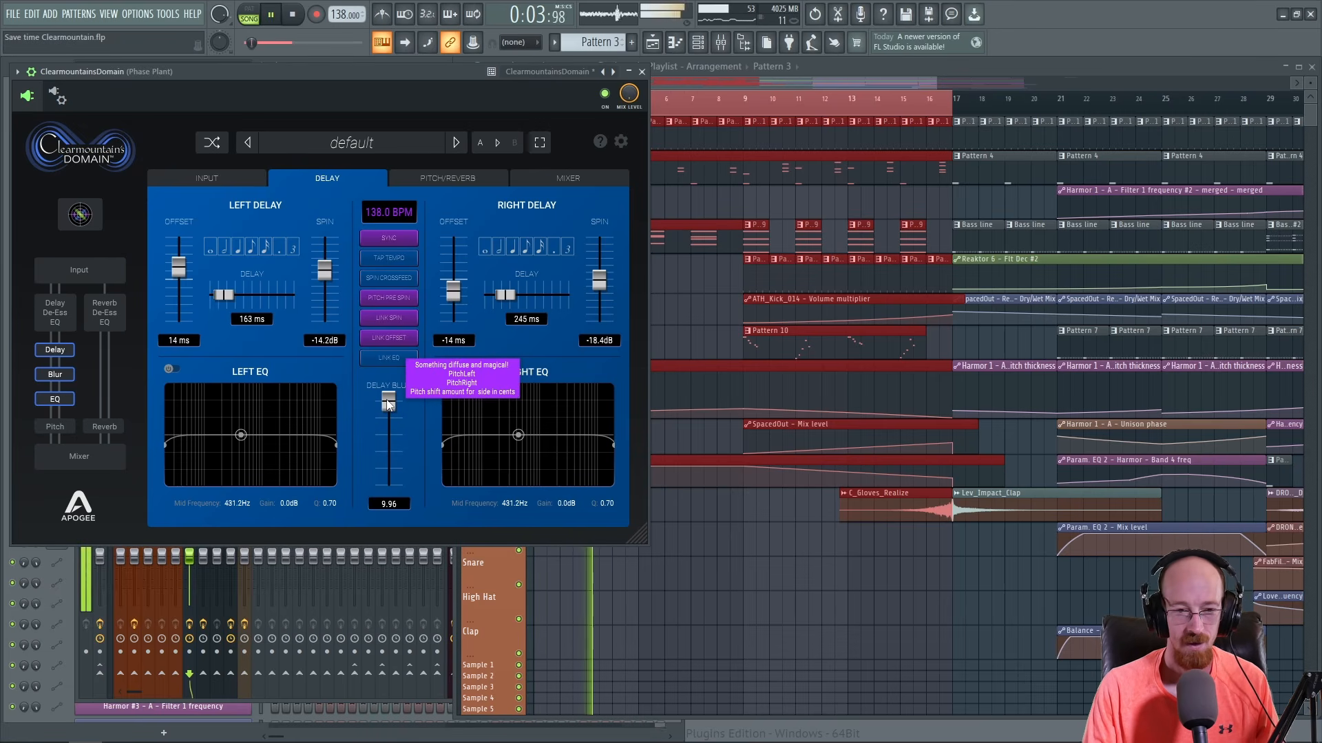
{"action": "left_click_drag", "start_coordinate": [388, 405], "coordinate": [388, 439]}
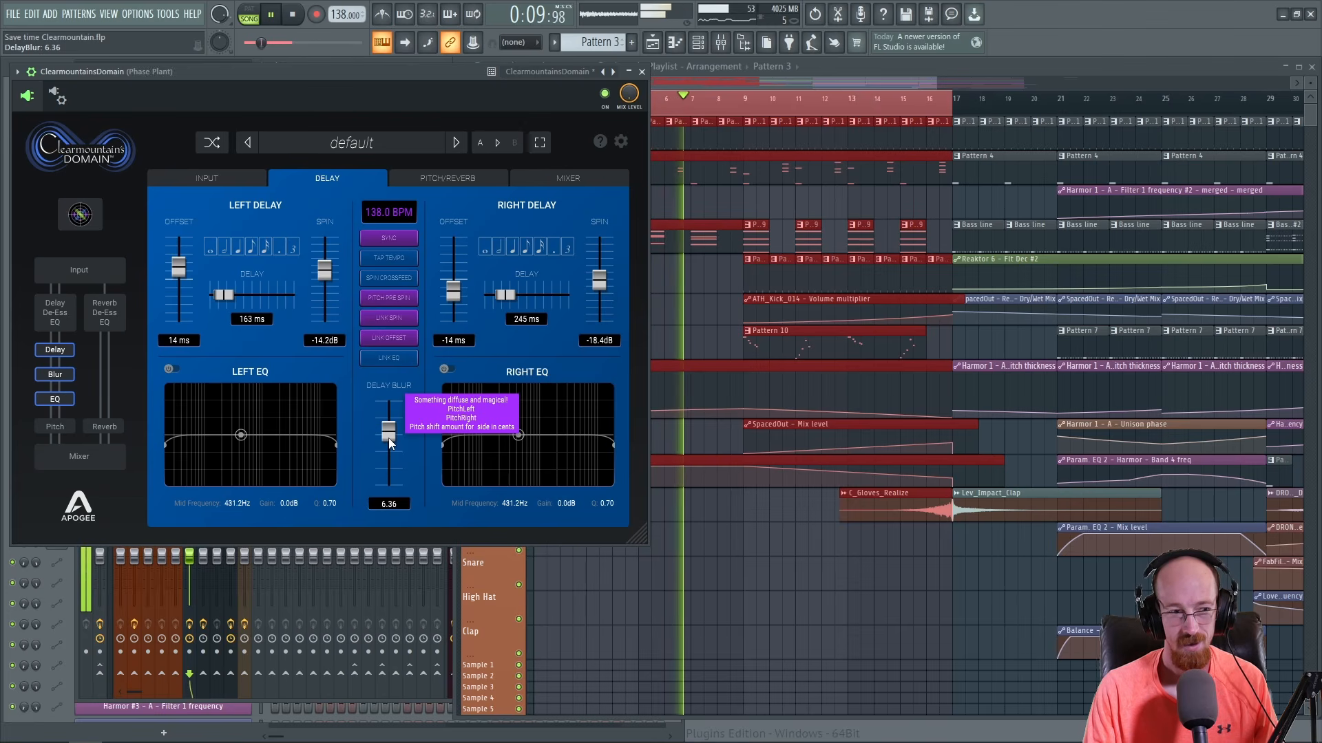
{"action": "key", "text": "space"}
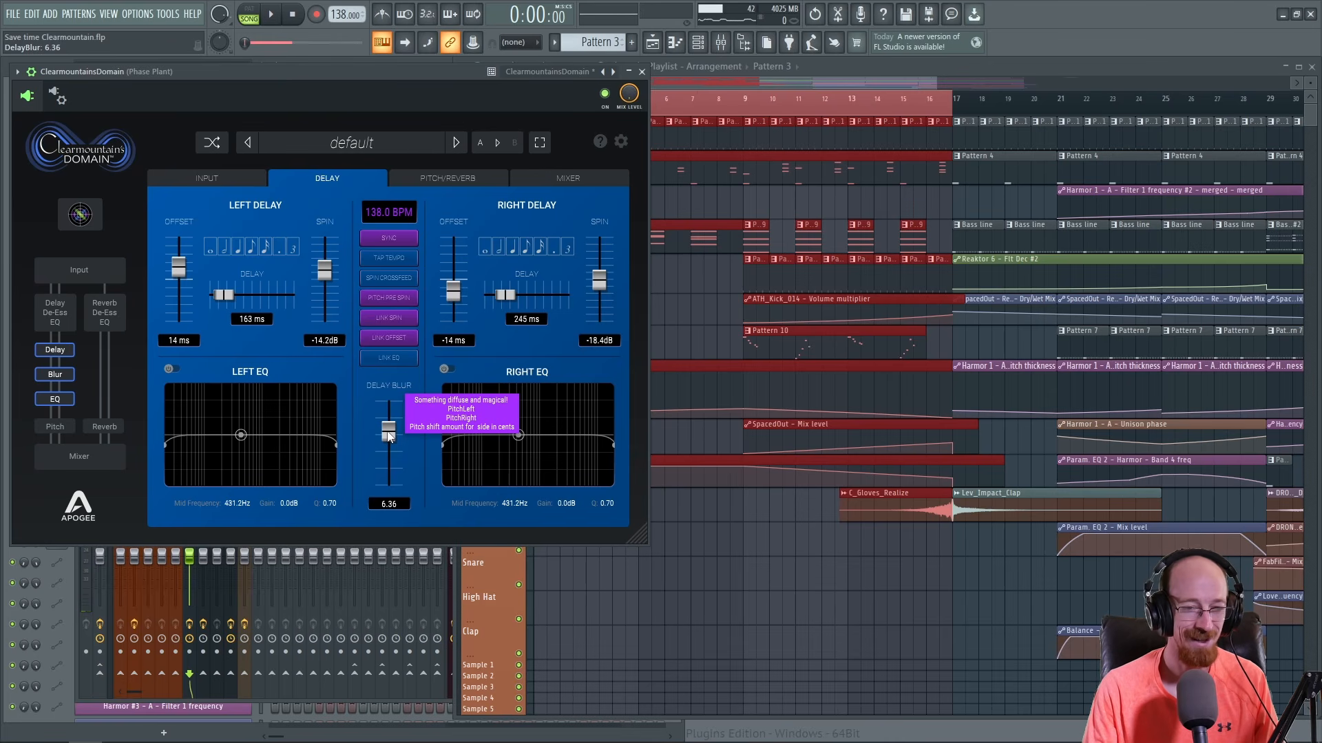
{"action": "left_click_drag", "start_coordinate": [388, 435], "coordinate": [383, 444]}
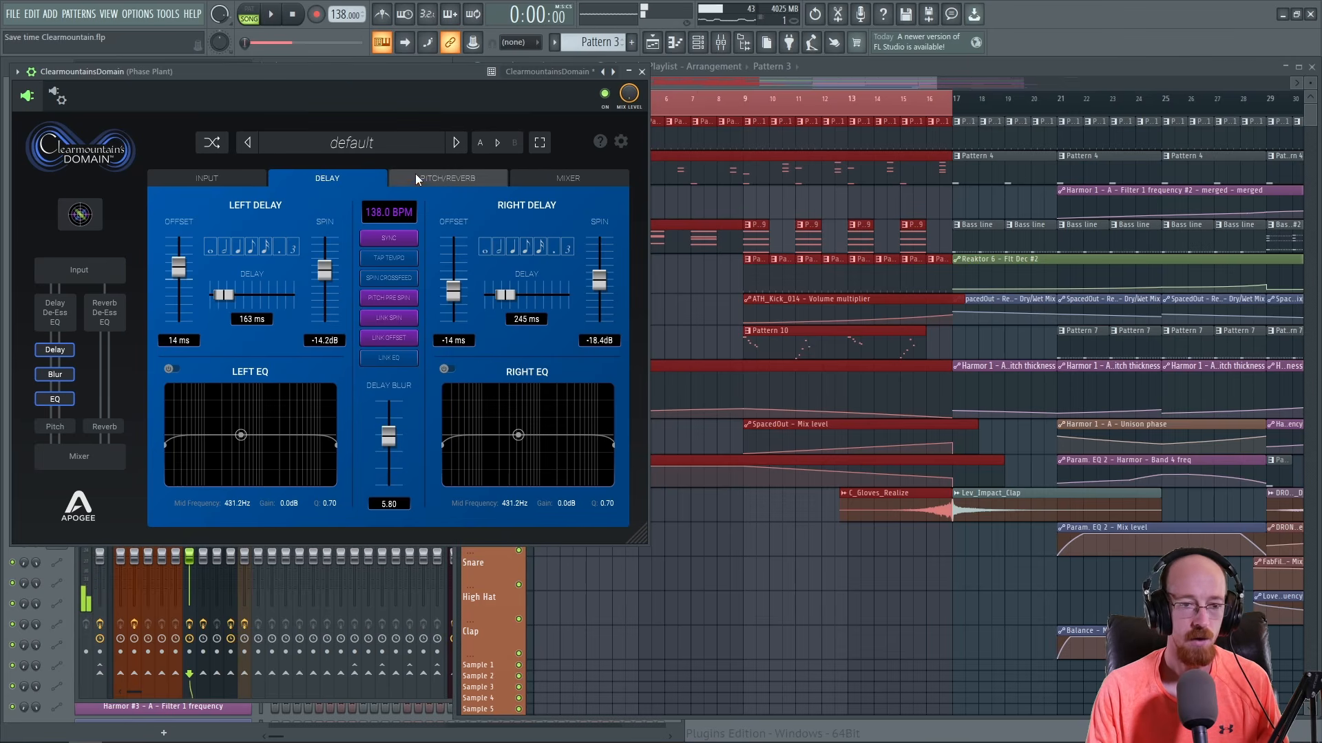
- Switch both the left and right delay pitch shift to Random mode
{"action": "left_click", "coordinate": [462, 179]}
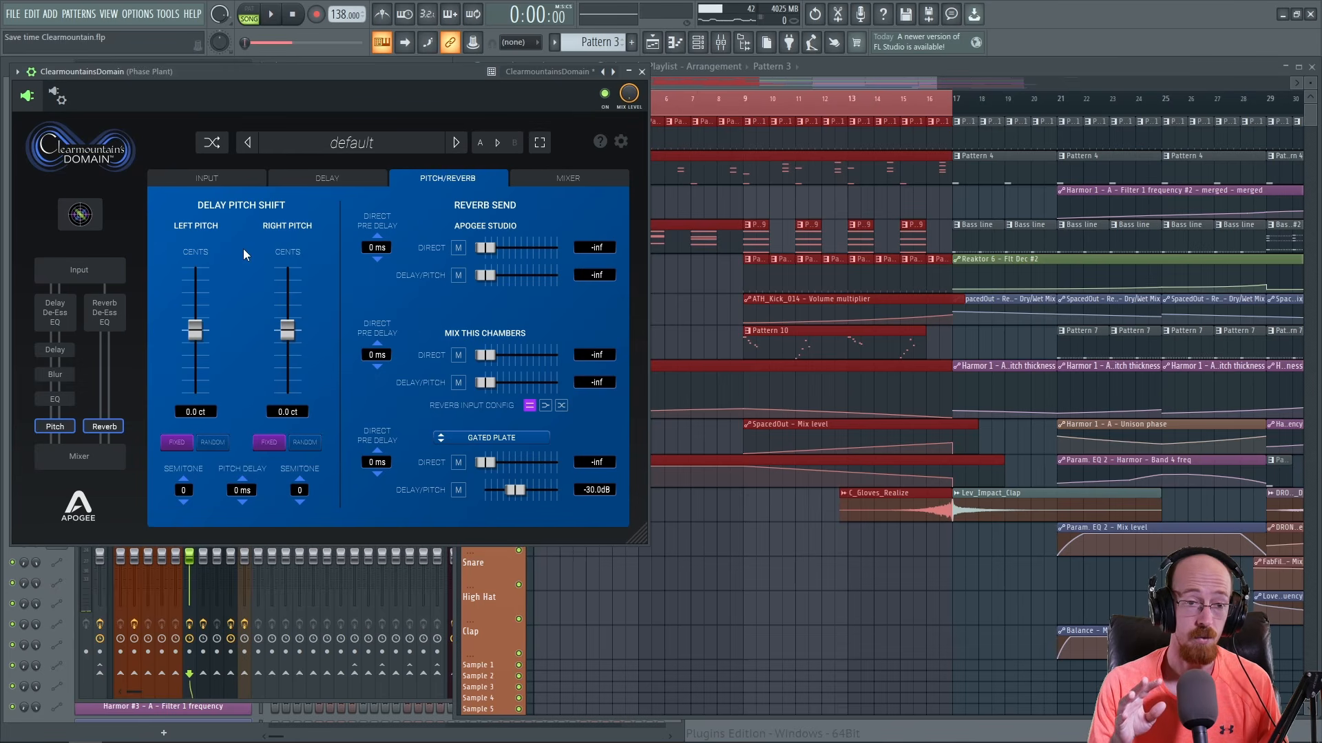
{"action": "left_click", "coordinate": [588, 183]}
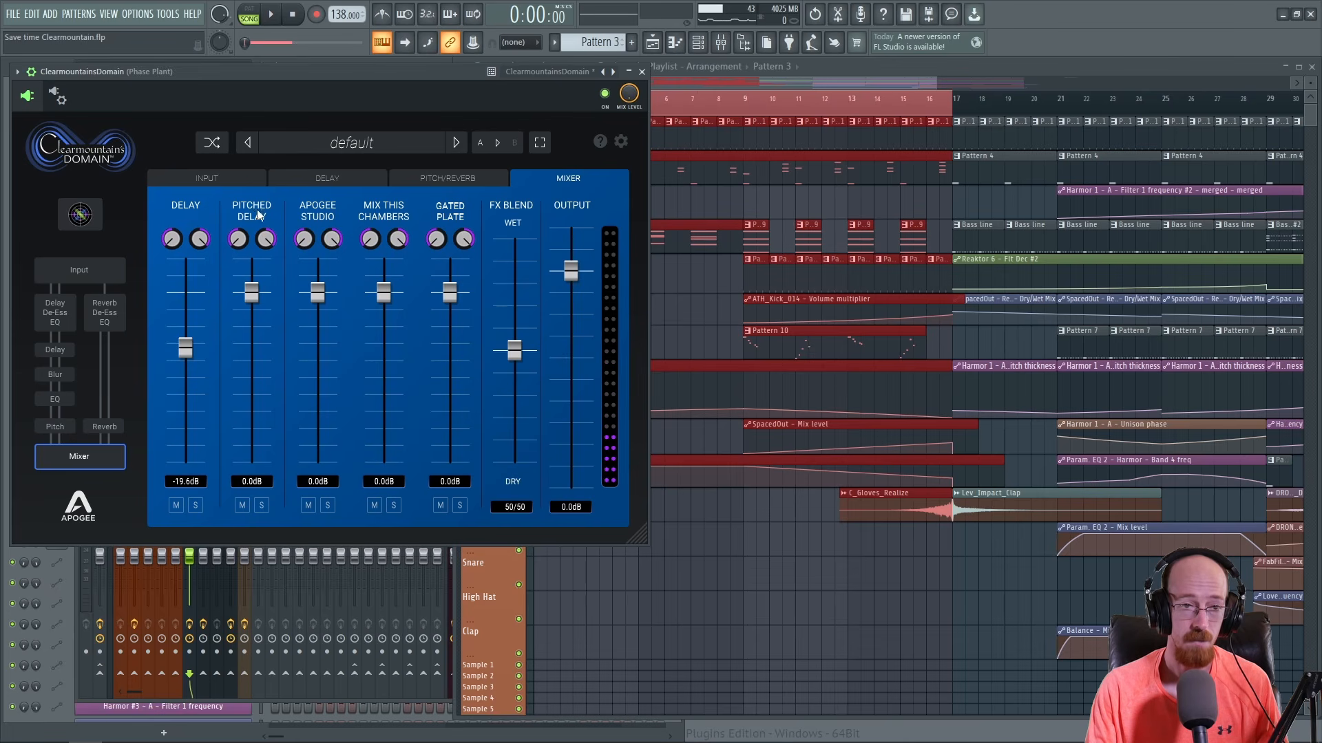
{"action": "left_click", "coordinate": [444, 181]}
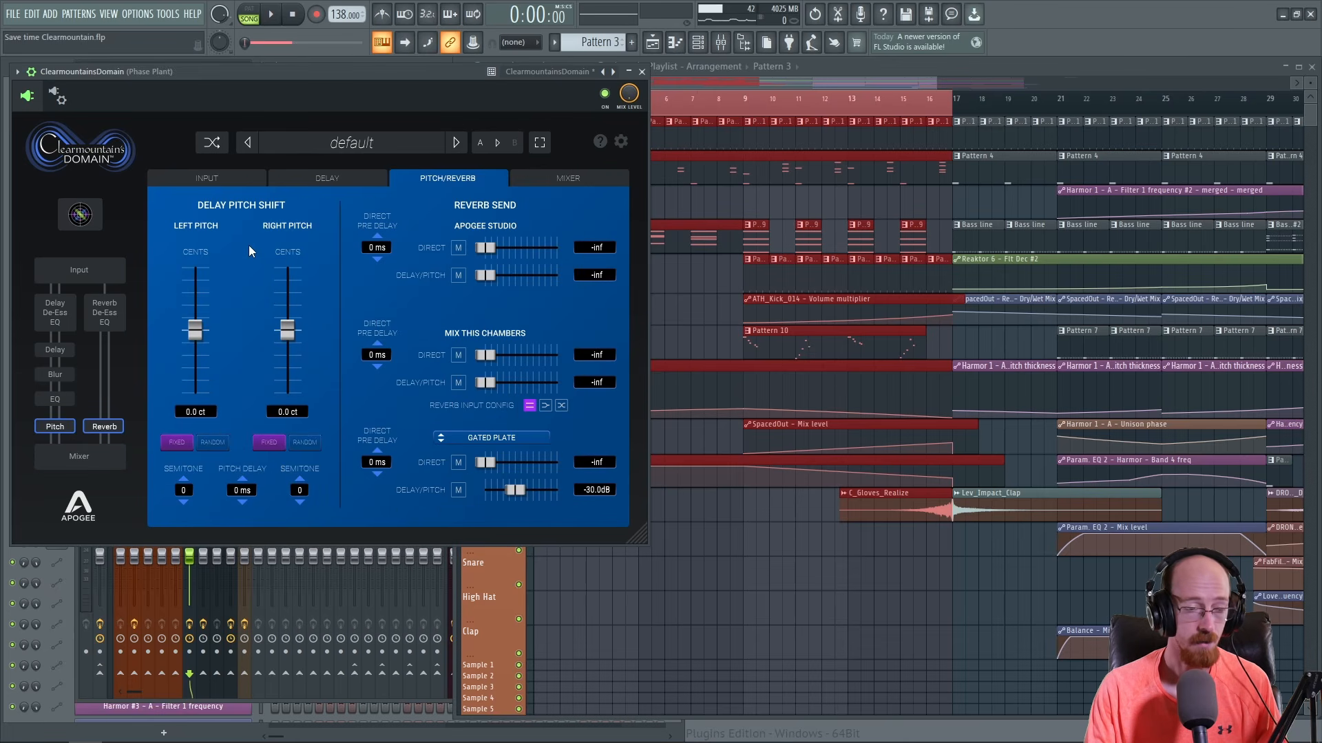
{"action": "left_click", "coordinate": [221, 442]}
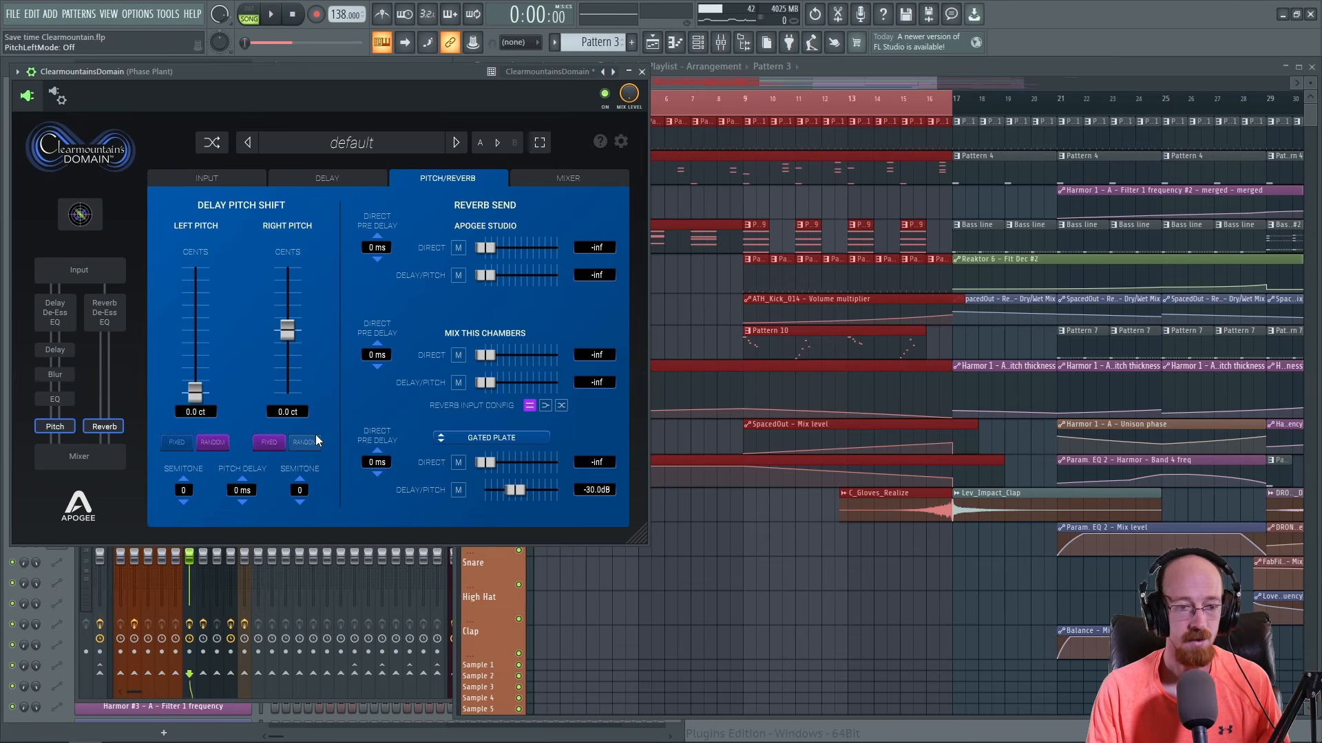
{"action": "left_click", "coordinate": [300, 443]}
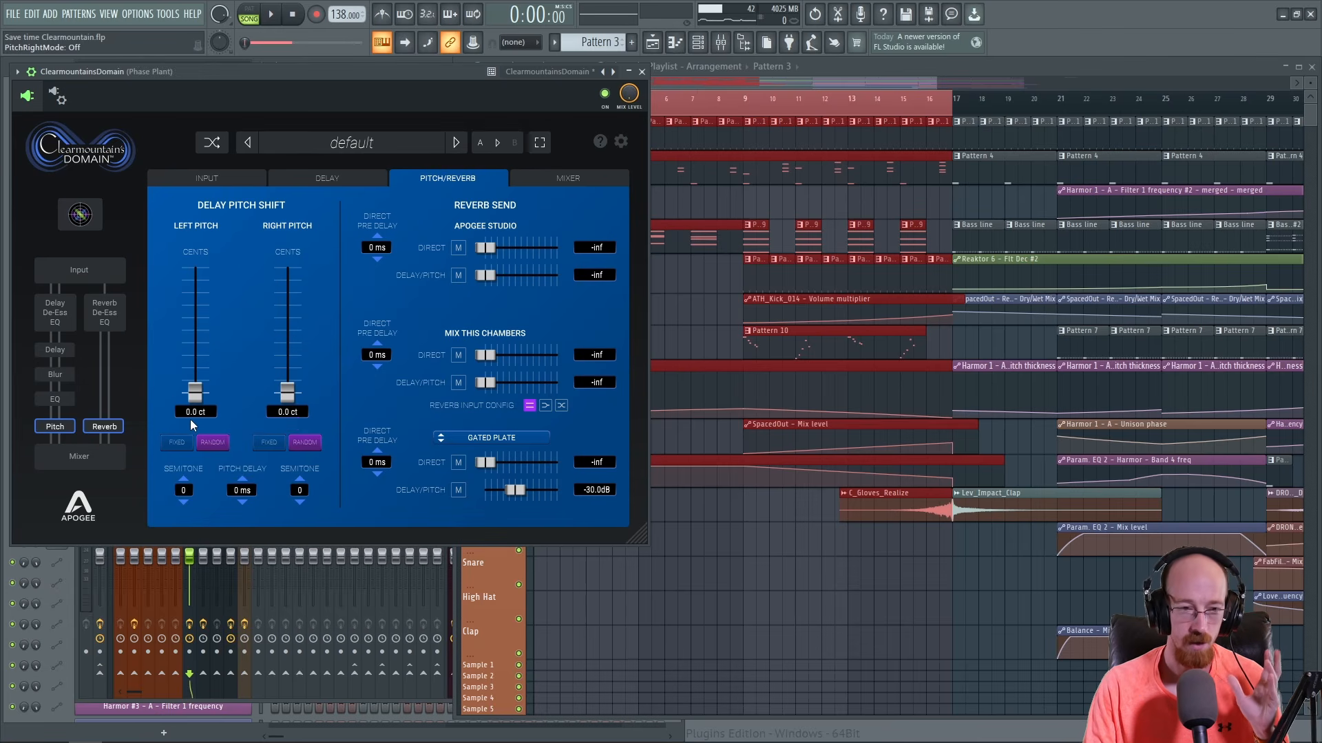
- Set the random pitch shift to 6.0 ct left and 7.4 ct right, and audition the song
{"action": "left_click_drag", "start_coordinate": [197, 394], "coordinate": [197, 353]}
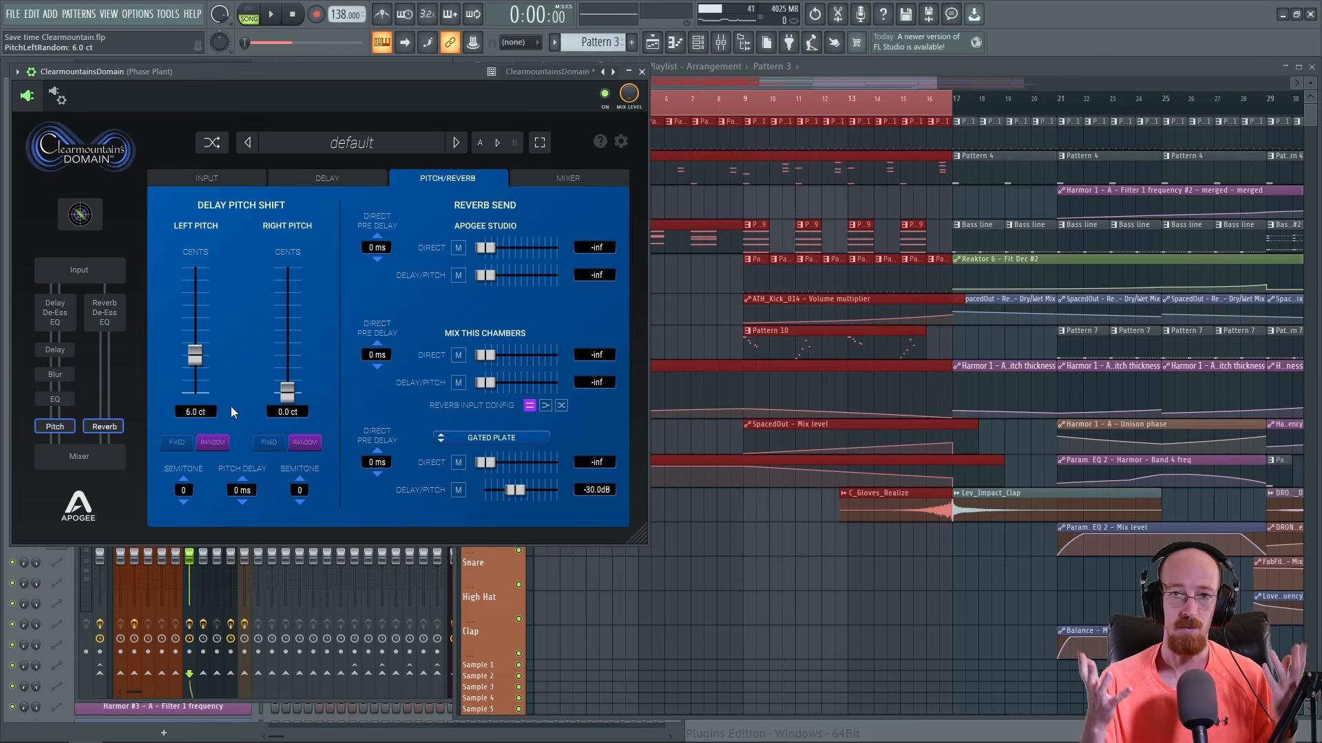
{"action": "left_click_drag", "start_coordinate": [287, 392], "coordinate": [286, 323]}
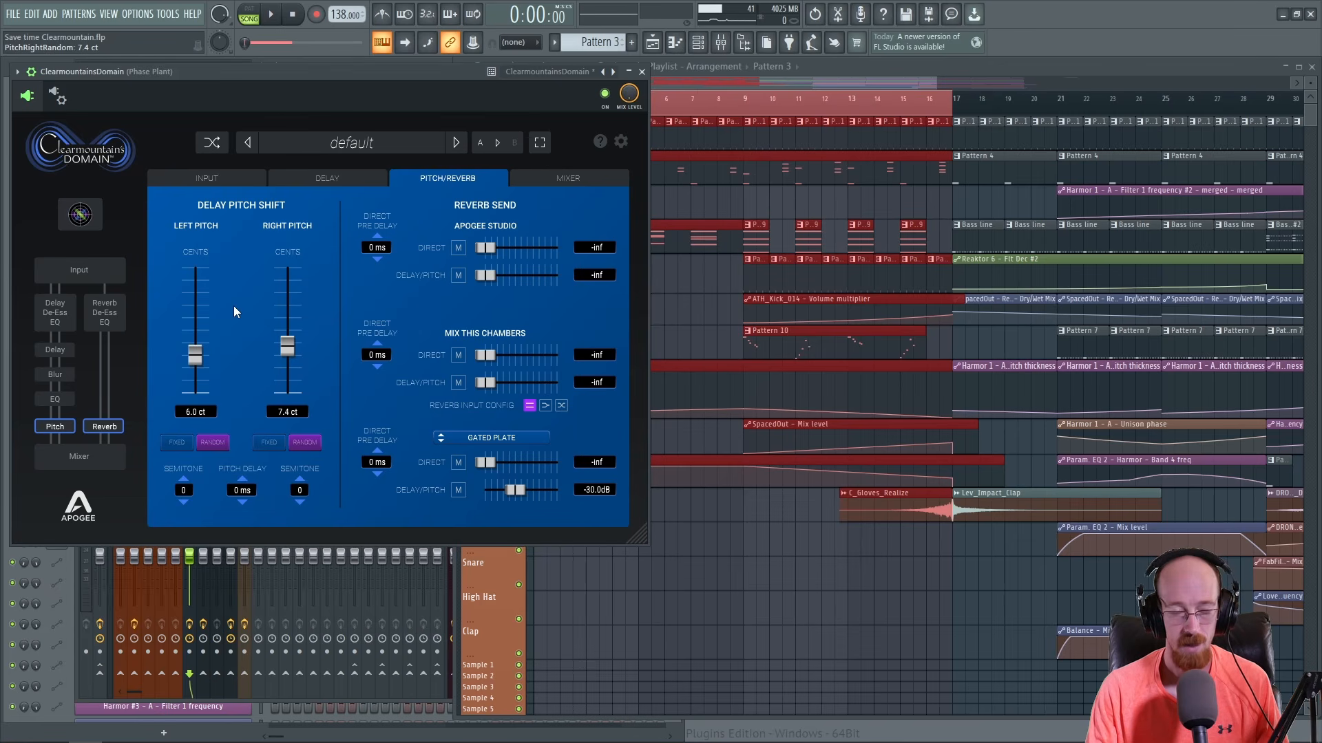
{"action": "key", "text": "space"}
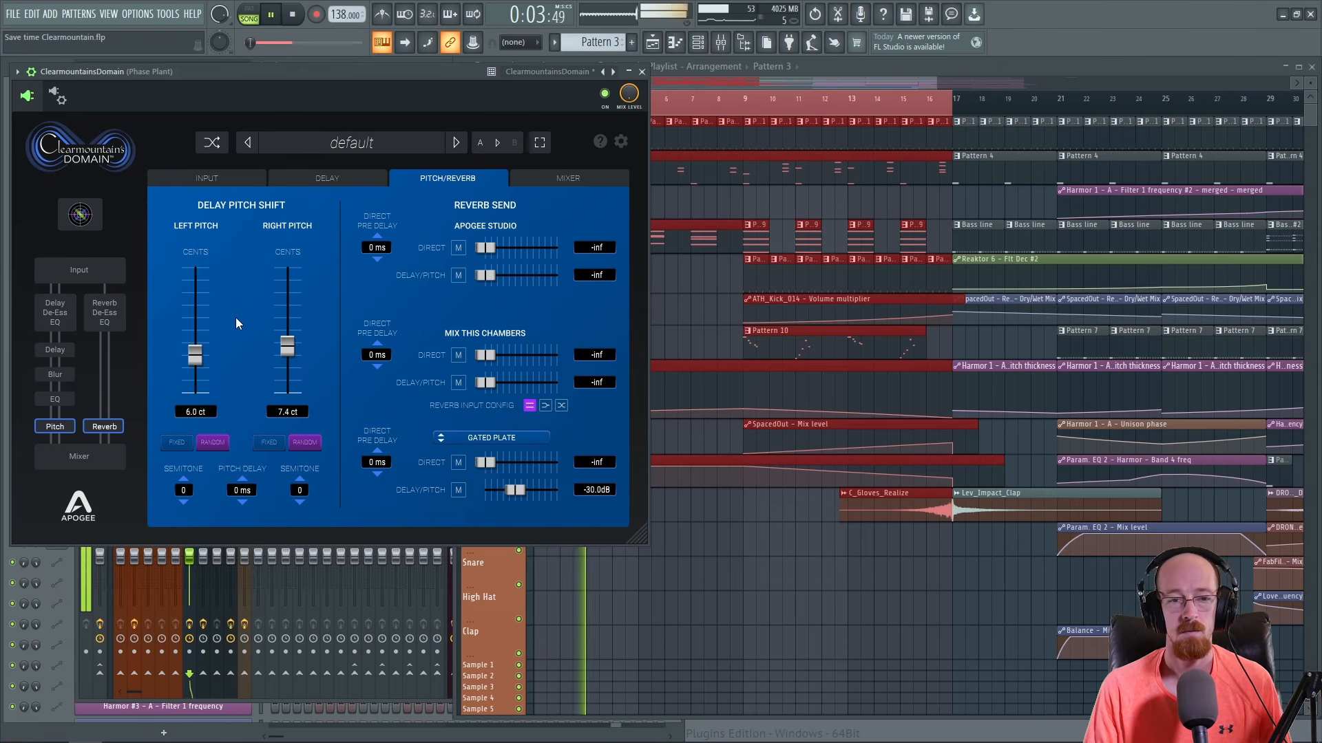
{"action": "key", "text": "space"}
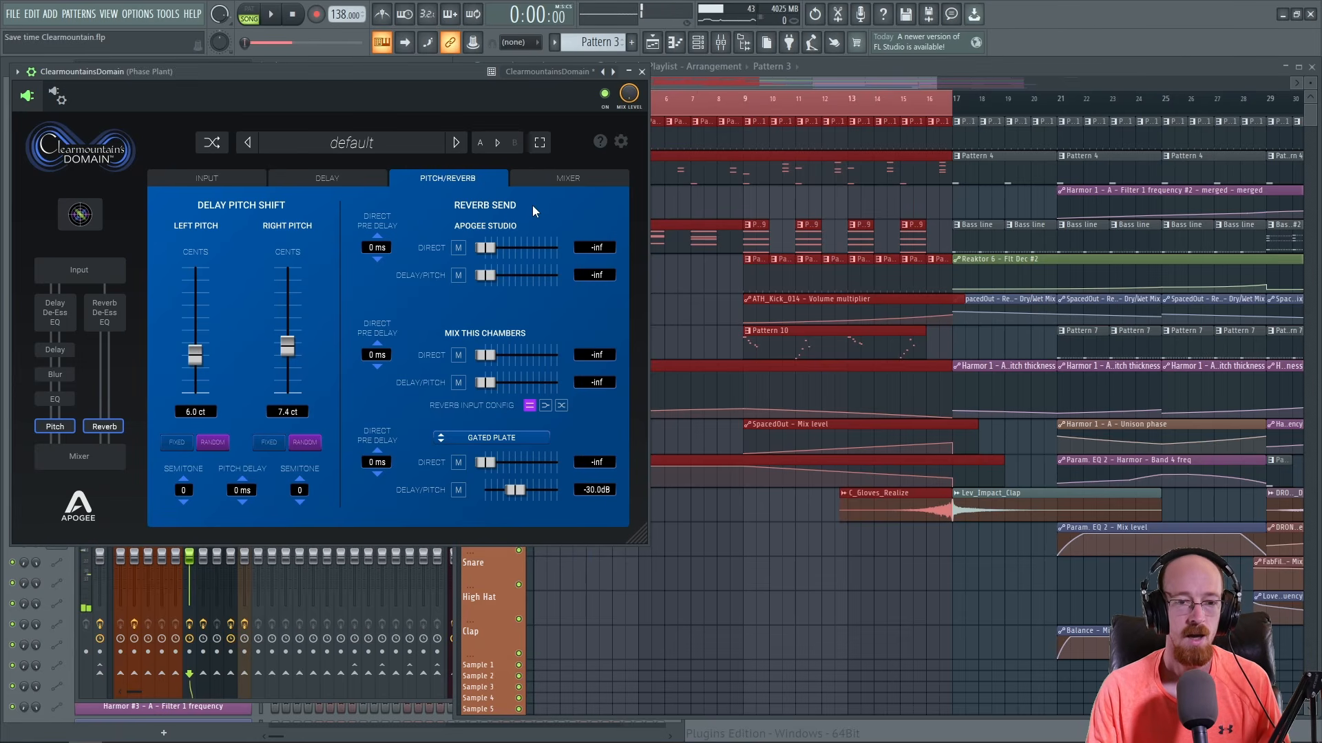
- Try the Apogee Studio reverb's direct send during playback and return it to -inf
{"action": "left_click", "coordinate": [569, 179]}
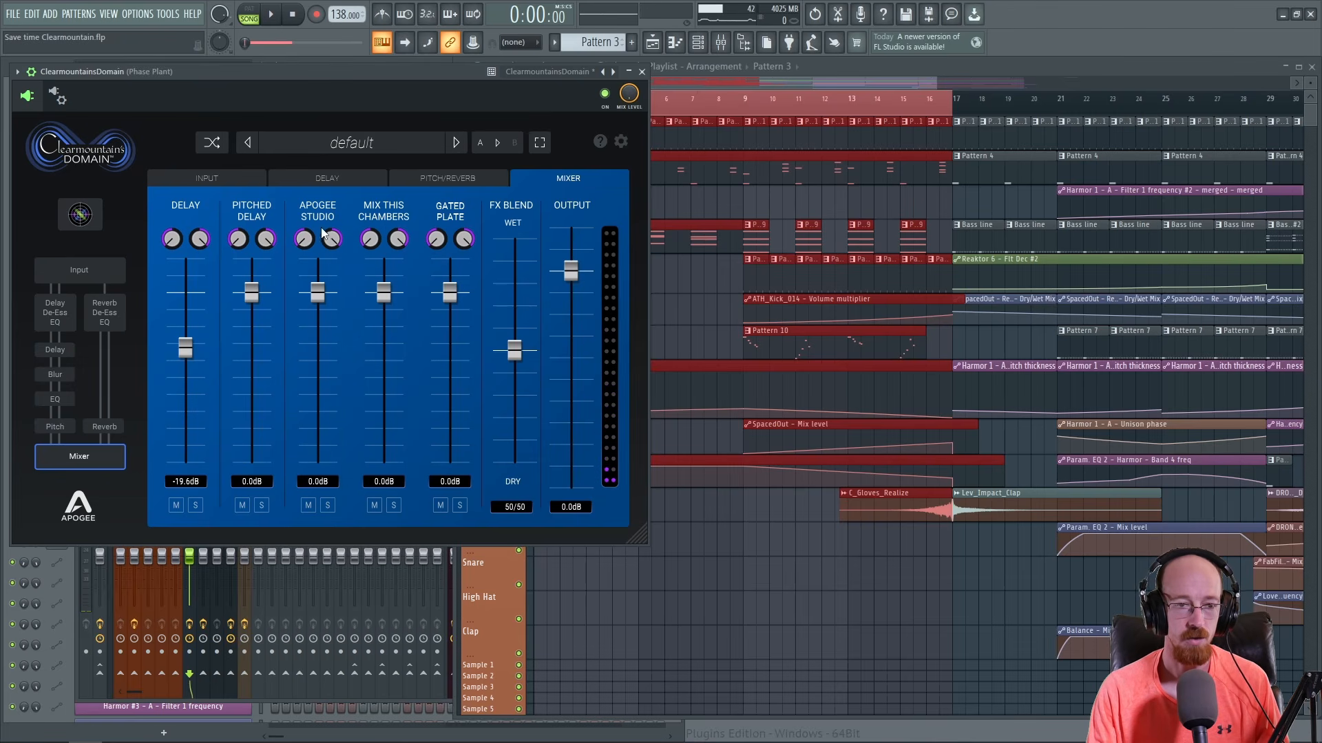
{"action": "left_click", "coordinate": [464, 180]}
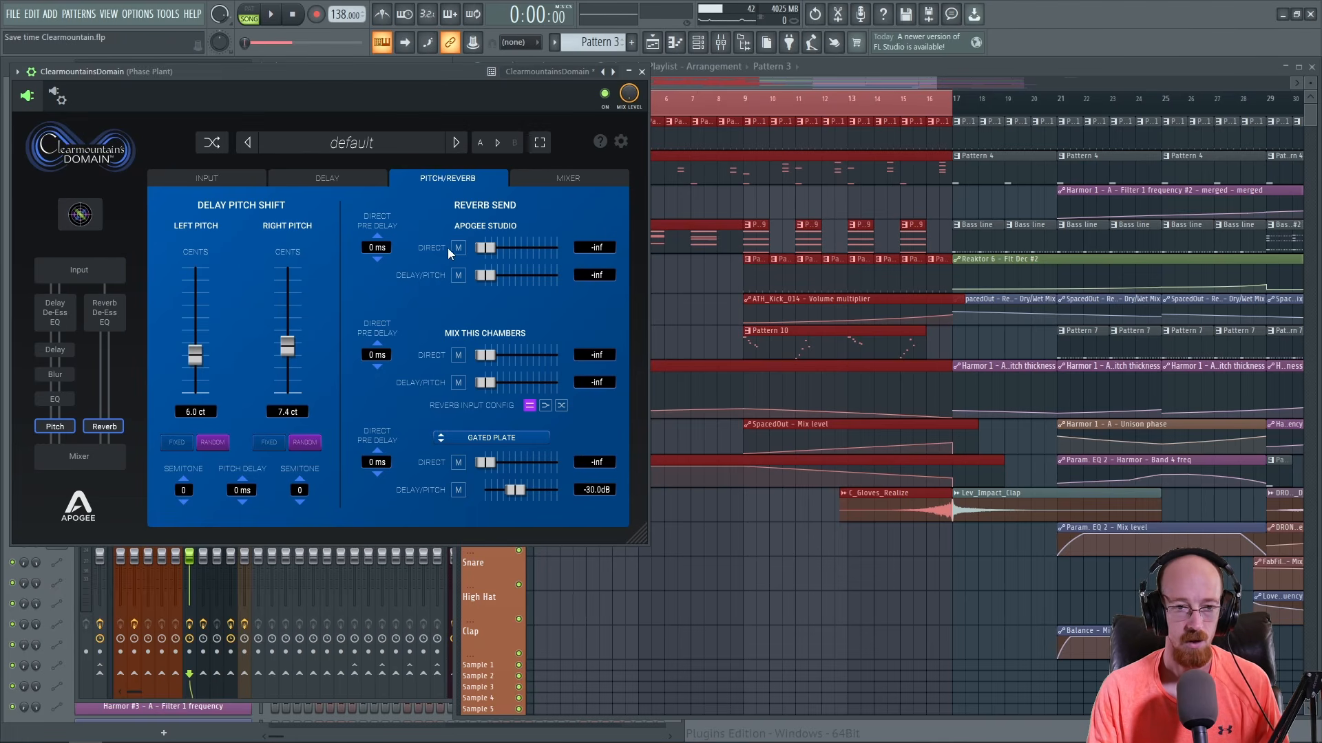
{"action": "mouse_move", "coordinate": [491, 252]}
{"action": "left_mouse_down"}
{"action": "mouse_move", "coordinate": [530, 250]}
{"action": "mouse_move", "coordinate": [467, 248]}
{"action": "left_mouse_up"}
{"action": "key", "text": "space"}
{"action": "key", "text": "space"}
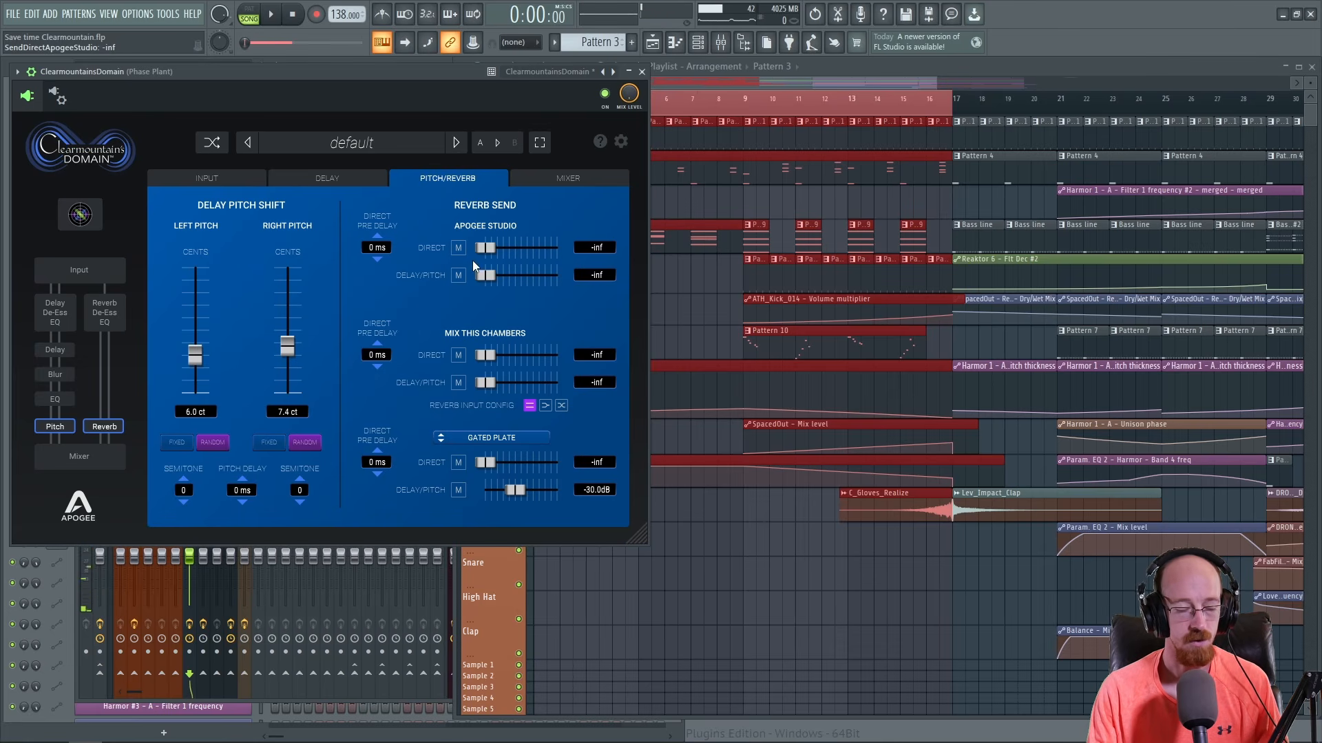
- Raise the Apogee Studio delay/pitch send to -18.5 dB, audition the reverb, and return the send to -inf
{"action": "left_click_drag", "start_coordinate": [485, 276], "coordinate": [536, 275]}
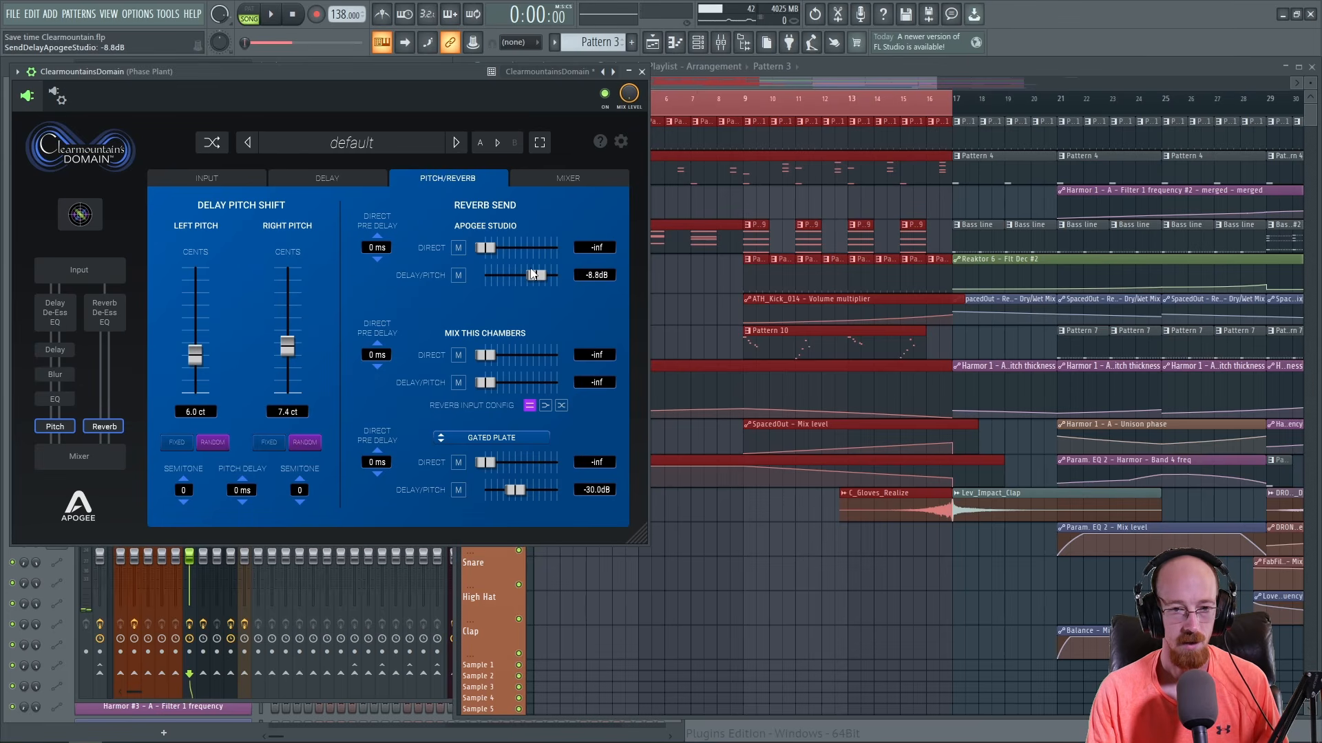
{"action": "left_click_drag", "start_coordinate": [542, 279], "coordinate": [536, 280]}
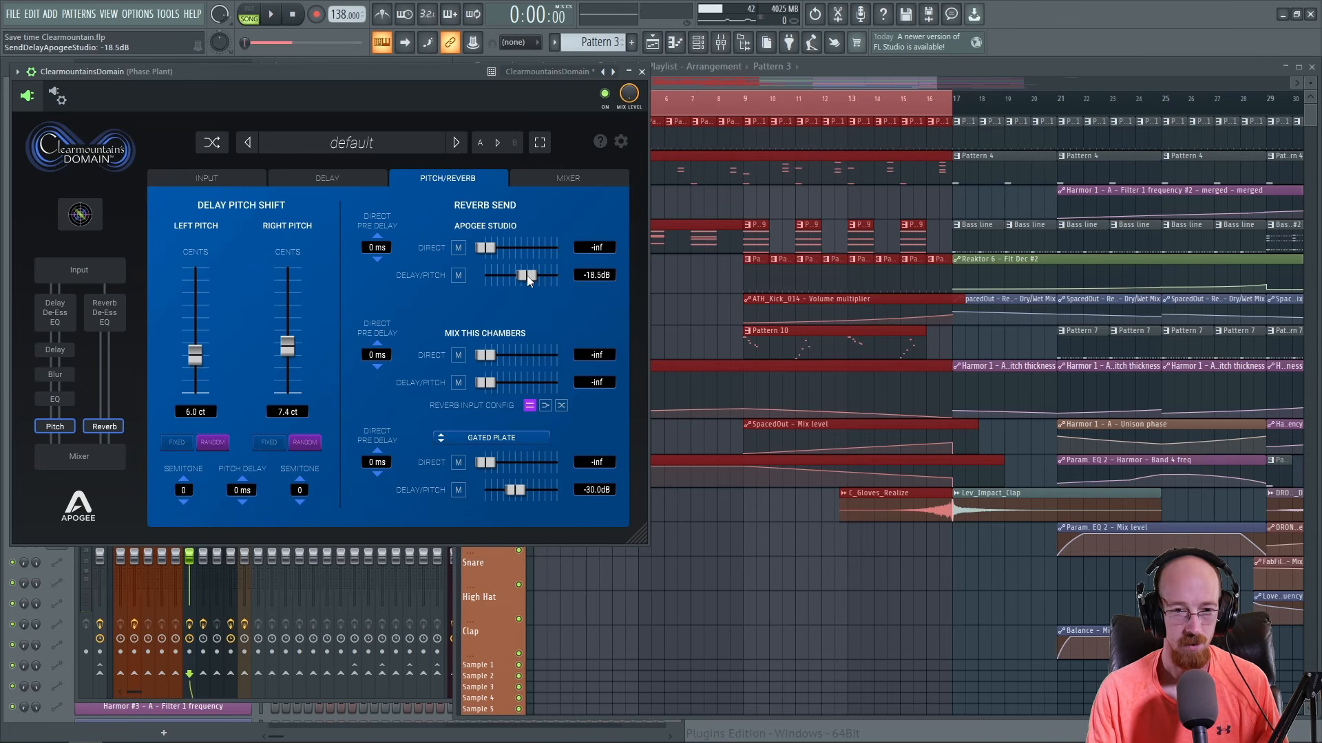
{"action": "key", "text": "space"}
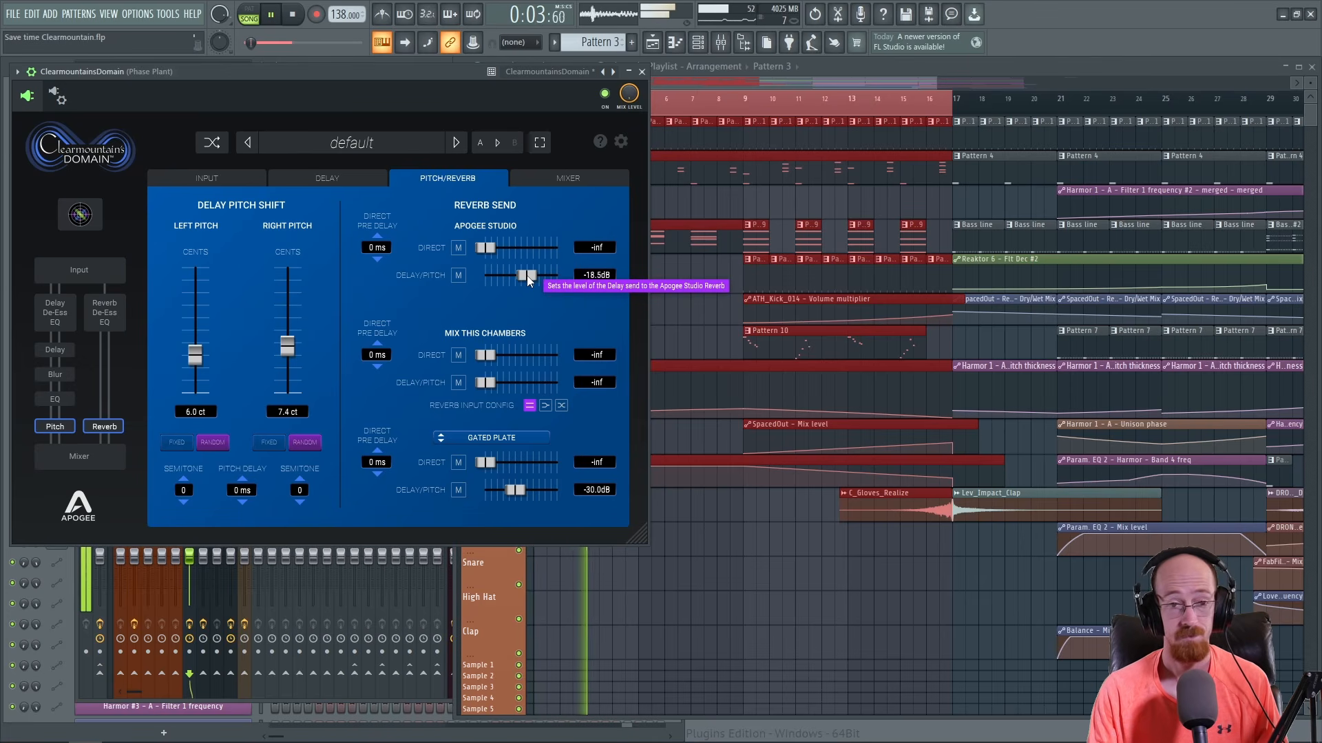
{"action": "key", "text": "space"}
{"action": "left_click_drag", "start_coordinate": [528, 279], "coordinate": [477, 272]}
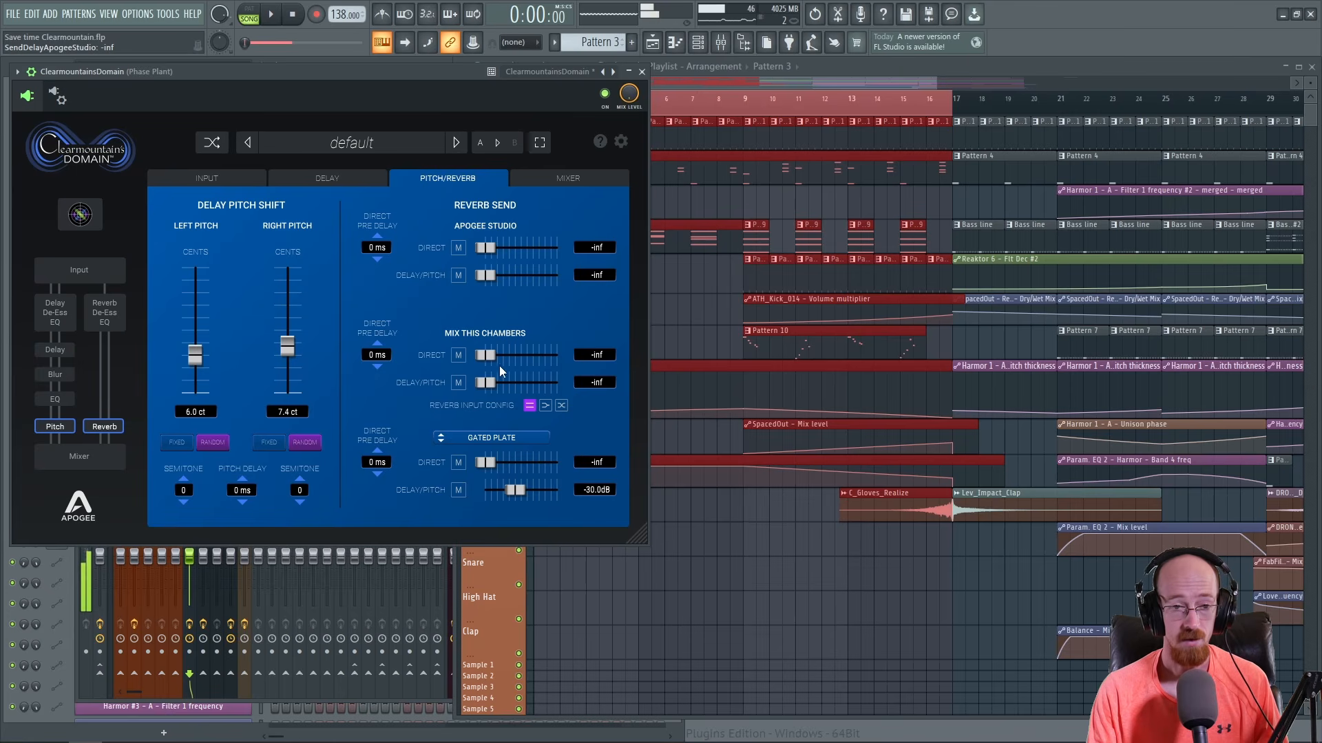
- Audition Mix This Chambers with sends at -28.8 dB direct and -25.4 dB delay/pitch, and return both to -inf
{"action": "left_click_drag", "start_coordinate": [484, 356], "coordinate": [520, 386]}
{"action": "key", "text": "space"}
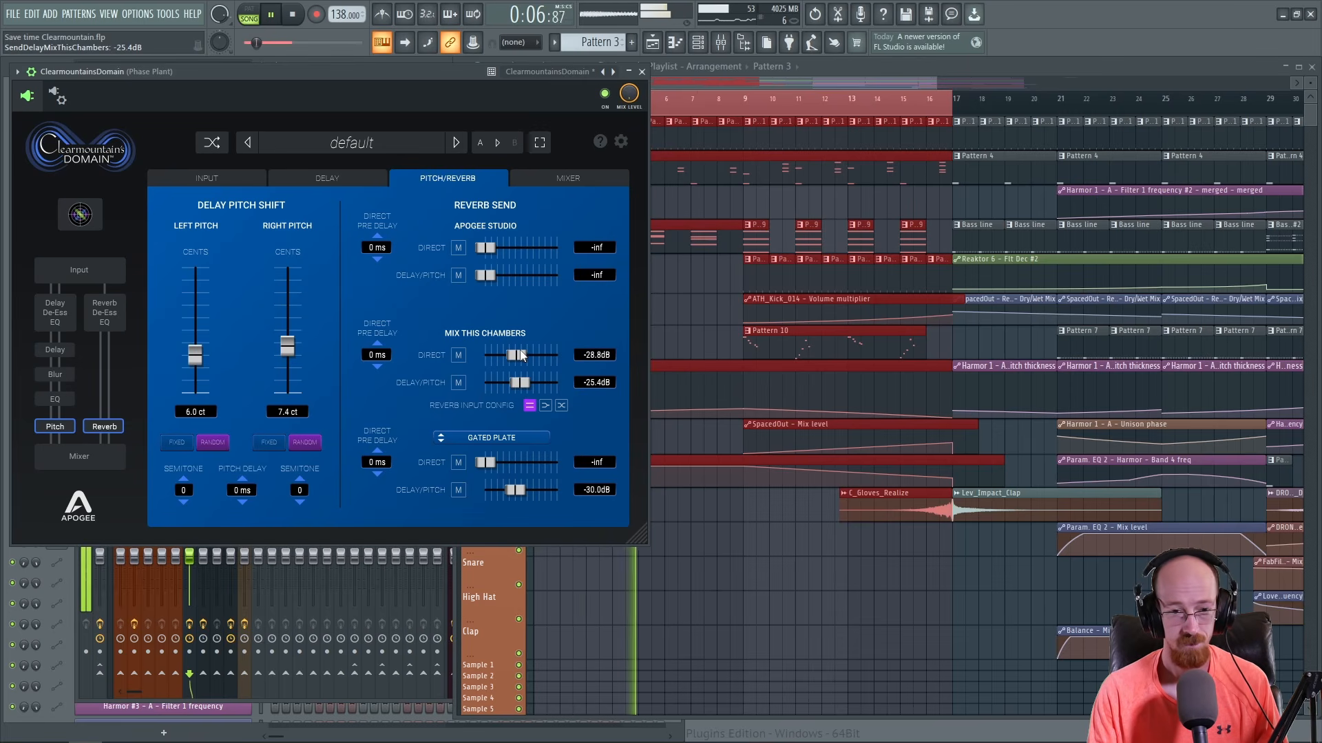
{"action": "key", "text": "space"}
{"action": "left_click_drag", "start_coordinate": [522, 356], "coordinate": [389, 395]}
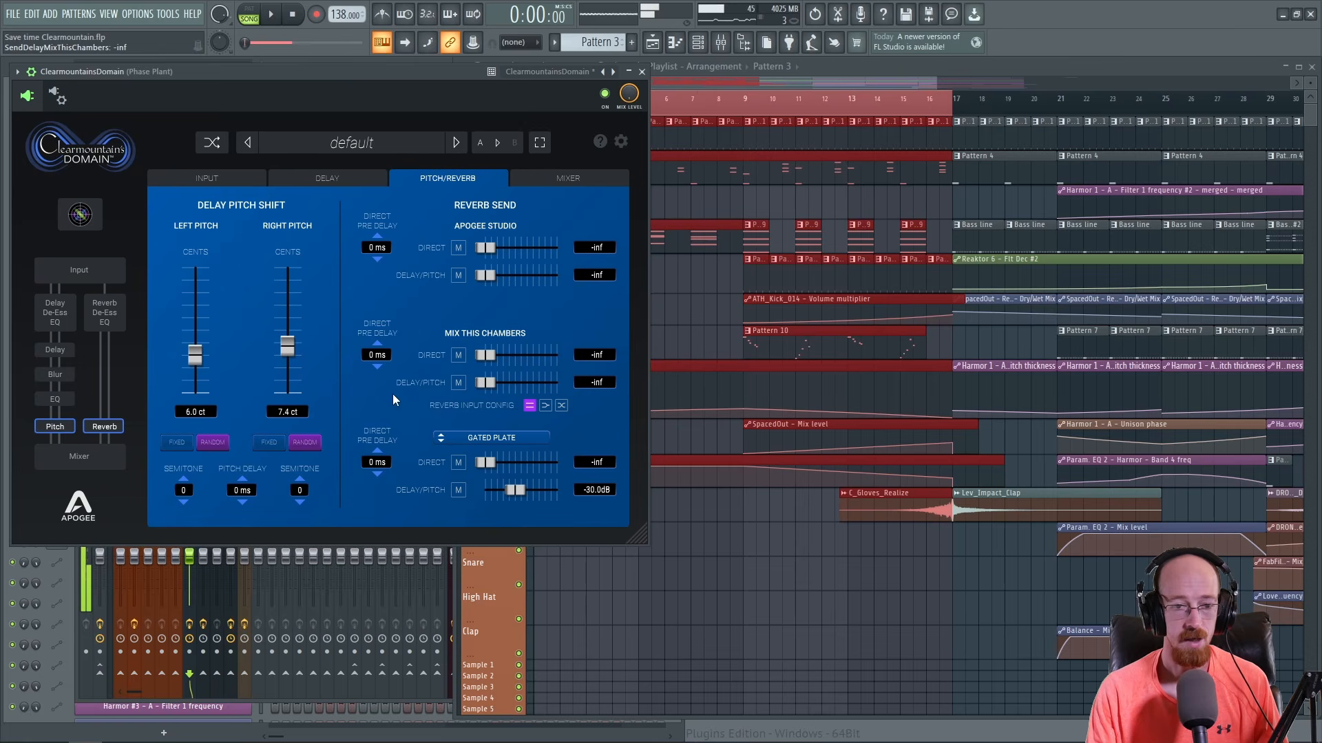
- Choose Concrete Stairwell as the third reverb and, while auditioning, set its sends to -24.0 dB direct and -27.5 dB delay/pitch
{"action": "left_click", "coordinate": [482, 439]}
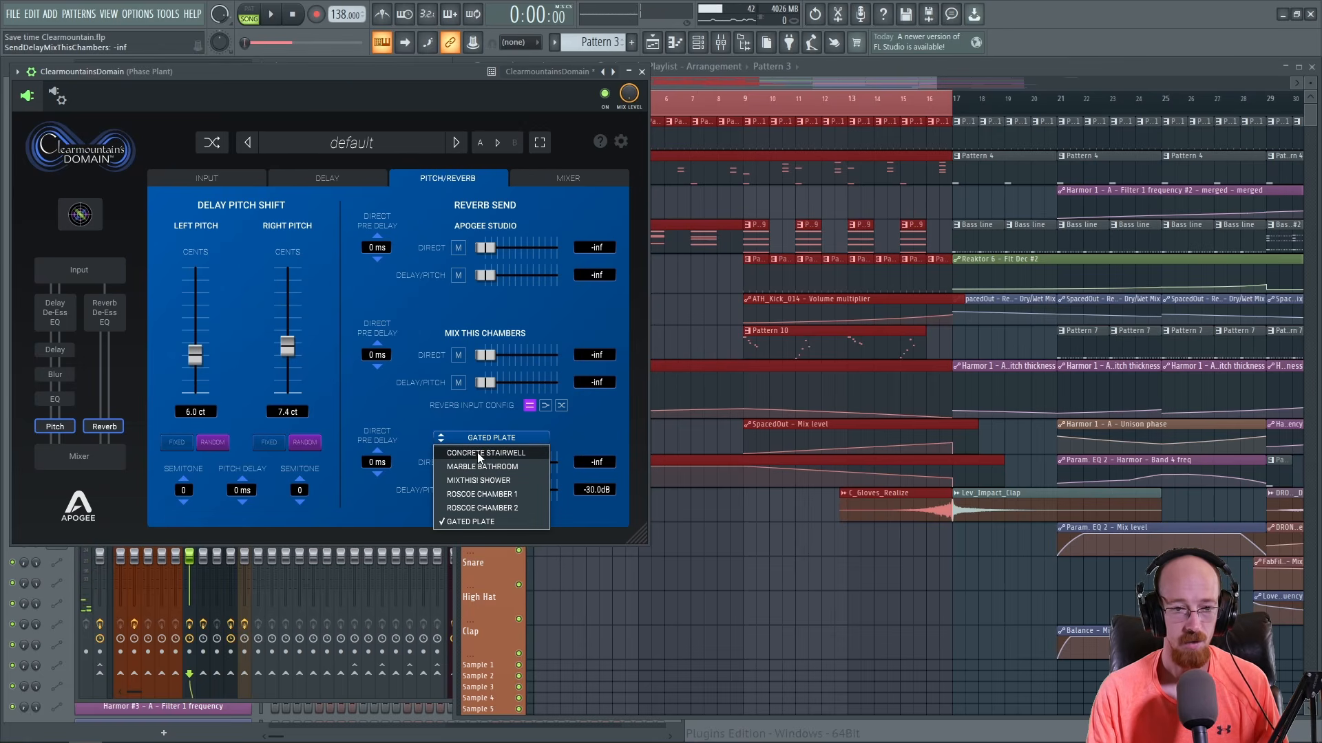
{"action": "left_click", "coordinate": [499, 454]}
{"action": "left_click_drag", "start_coordinate": [489, 465], "coordinate": [523, 466]}
{"action": "key", "text": "space"}
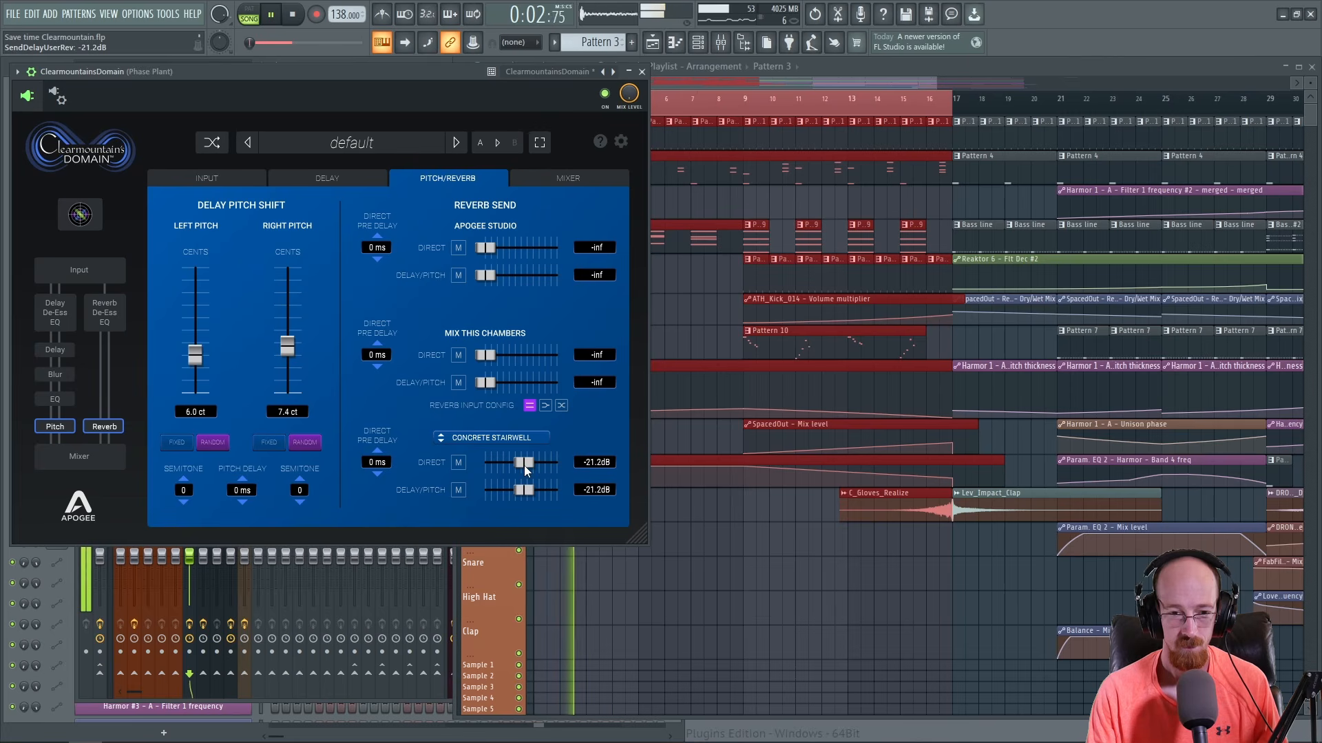
{"action": "left_click_drag", "start_coordinate": [524, 465], "coordinate": [518, 491]}
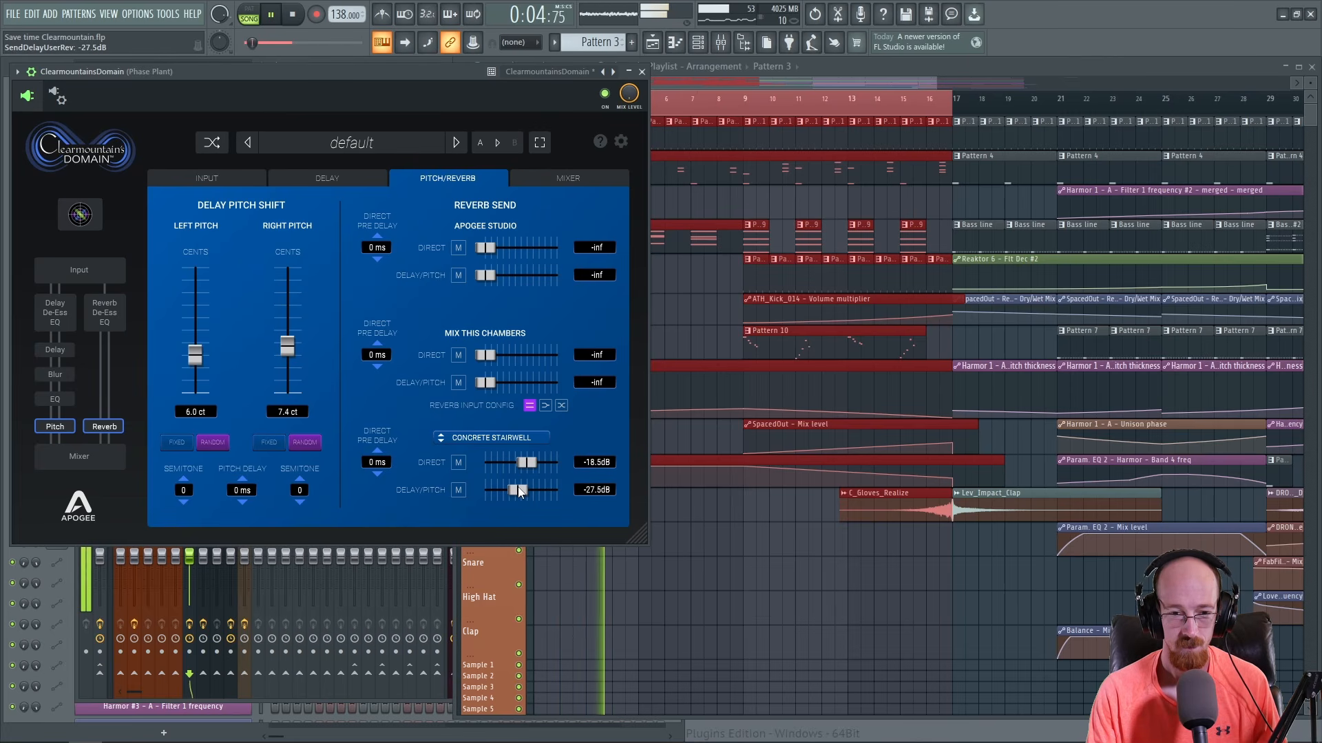
{"action": "left_click", "coordinate": [522, 466]}
{"action": "key", "text": "space"}
- Set the direct and delay/pitch sends to -21.2 and -19.8 dB for Mix This Chambers, and -23.3 and -30.9 dB for Apogee Studio
{"action": "left_click", "coordinate": [523, 355]}
{"action": "left_click", "coordinate": [528, 383]}
{"action": "left_click", "coordinate": [520, 249]}
{"action": "left_click", "coordinate": [523, 277]}
{"action": "left_click", "coordinate": [527, 248]}
{"action": "left_click", "coordinate": [513, 276]}
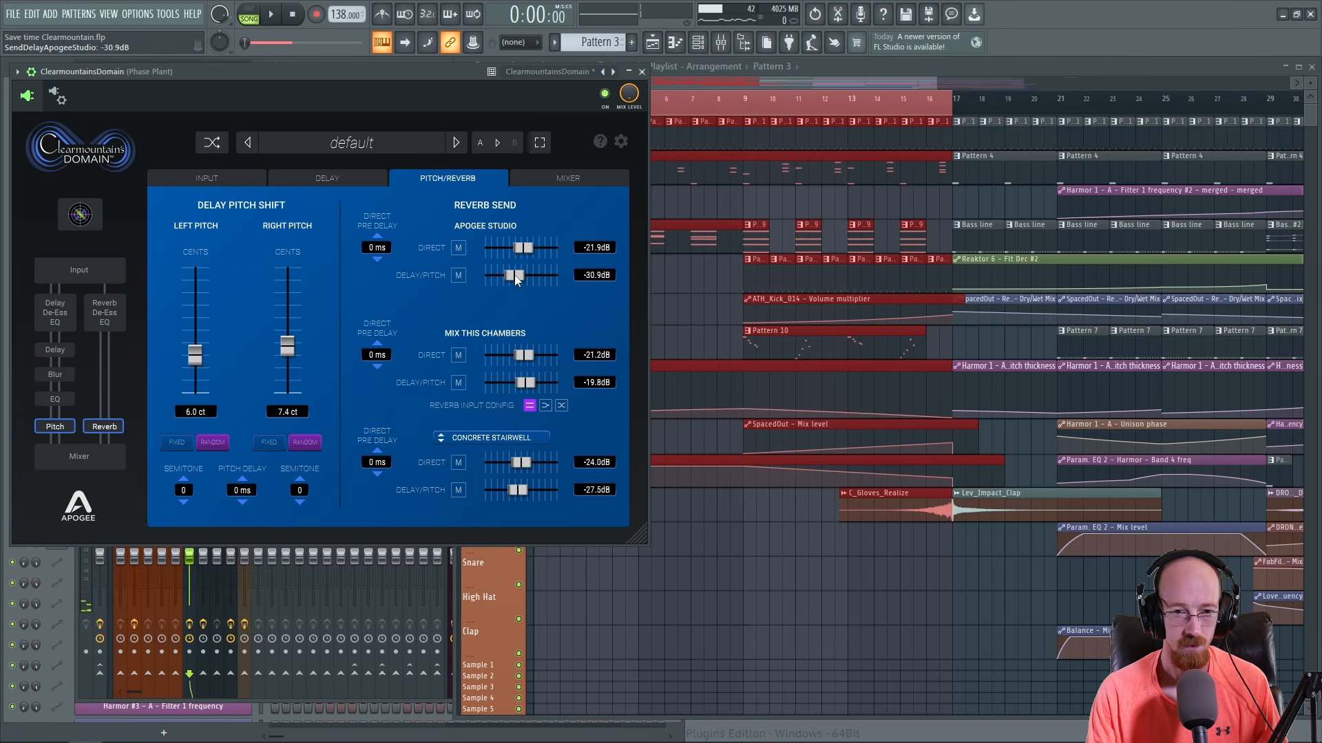
{"action": "left_click_drag", "start_coordinate": [526, 249], "coordinate": [522, 248]}
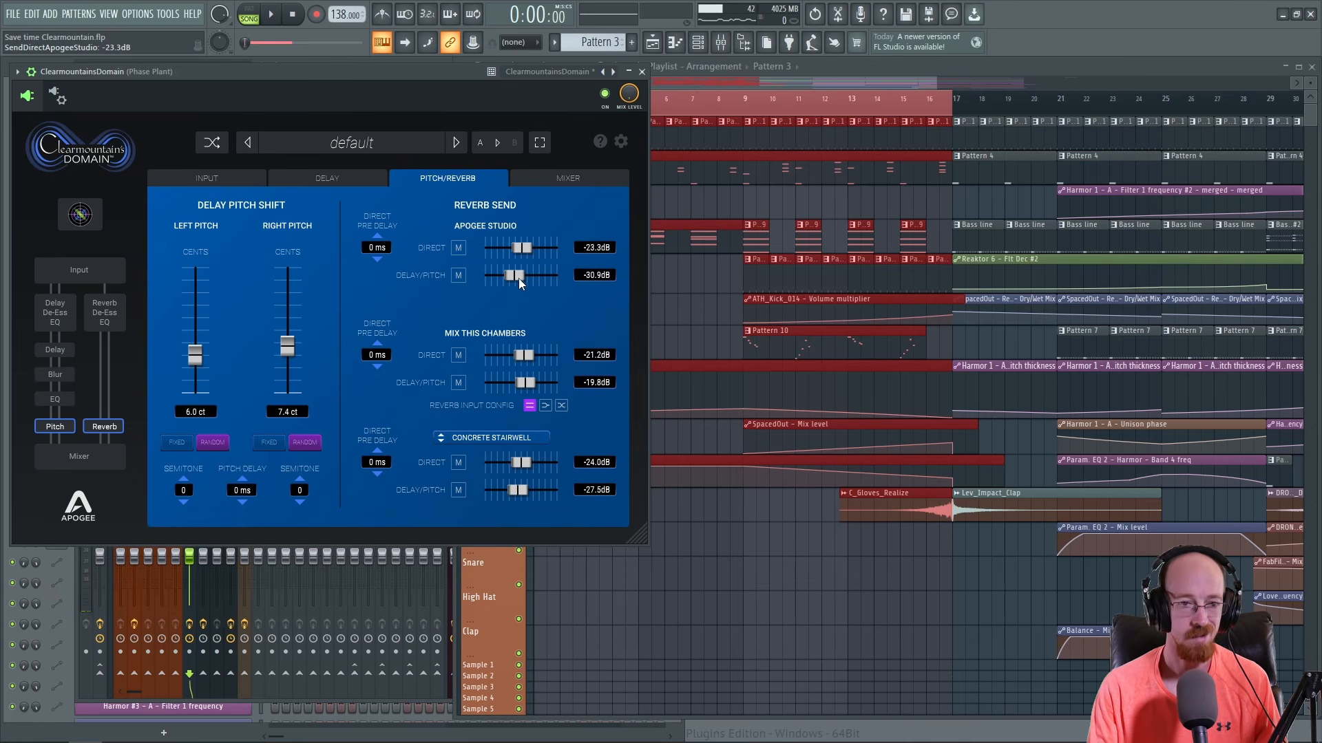
- During playback, lower the reverb mix levels to -16.1 dB Apogee Studio, -14.4 dB Mix This Chambers and -12.7 dB Concrete Stairwell
{"action": "key", "text": "space"}
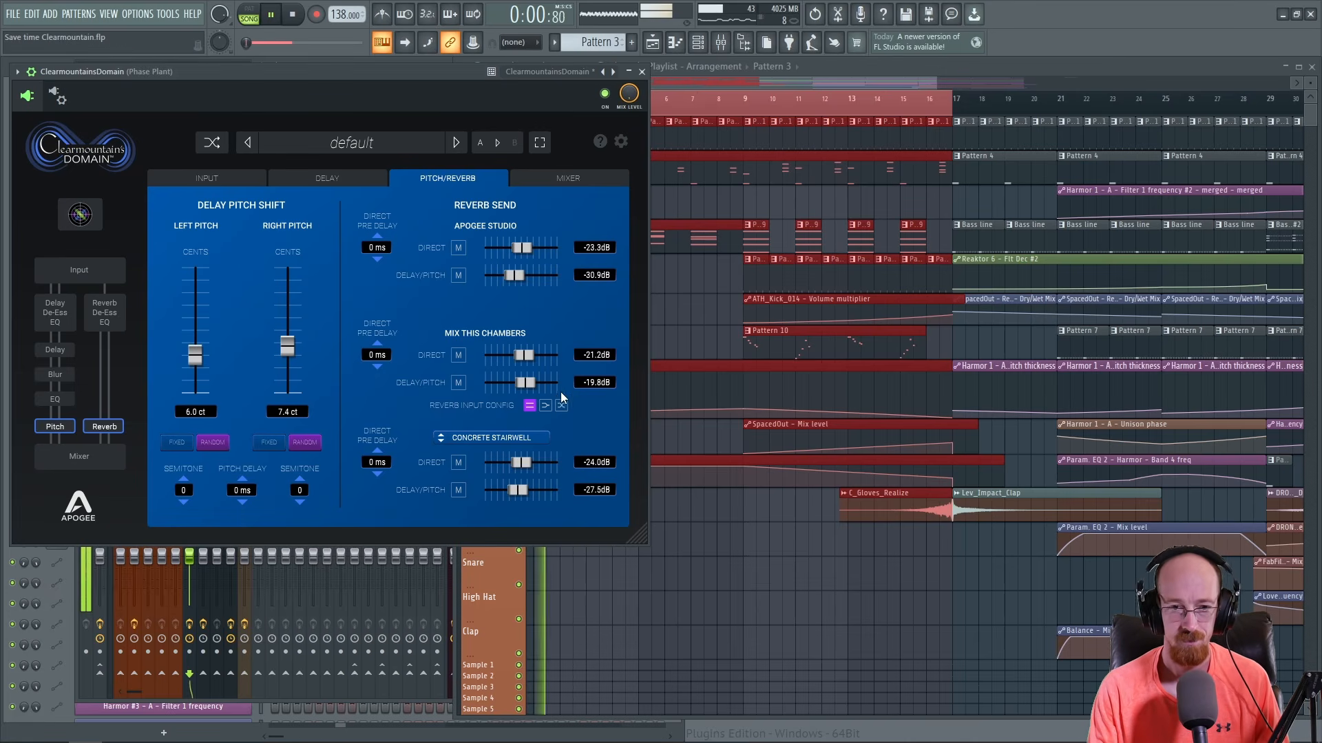
{"action": "left_click", "coordinate": [555, 176]}
{"action": "left_click_drag", "start_coordinate": [394, 309], "coordinate": [385, 335]}
{"action": "left_click_drag", "start_coordinate": [317, 293], "coordinate": [317, 324]}
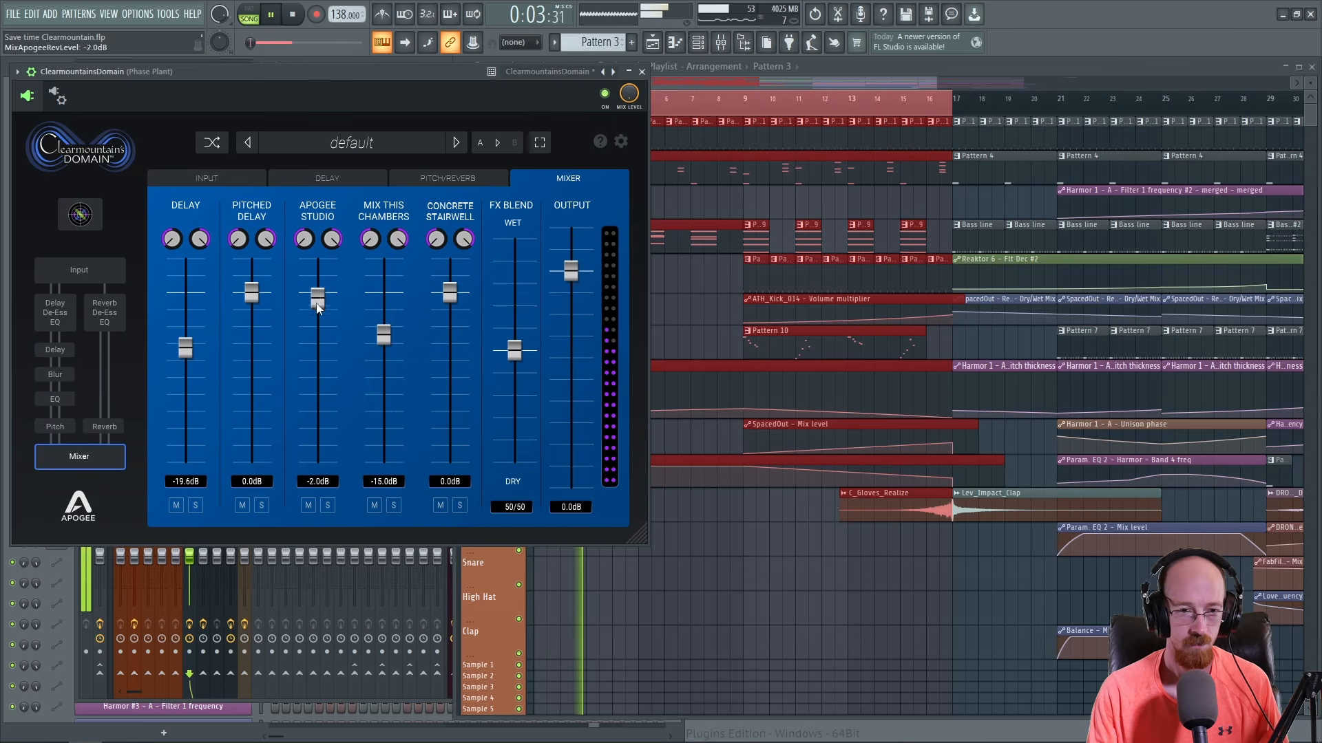
{"action": "left_click_drag", "start_coordinate": [449, 292], "coordinate": [456, 332]}
{"action": "key", "text": "space"}
- Select the playlist time range from bar 1 to bar 17
{"action": "left_click", "coordinate": [954, 117]}
{"action": "left_click_drag", "start_coordinate": [953, 106], "coordinate": [573, 105]}
{"action": "left_click", "coordinate": [955, 107], "text": "ctrl"}
{"action": "left_click_drag", "start_coordinate": [955, 107], "coordinate": [535, 107]}
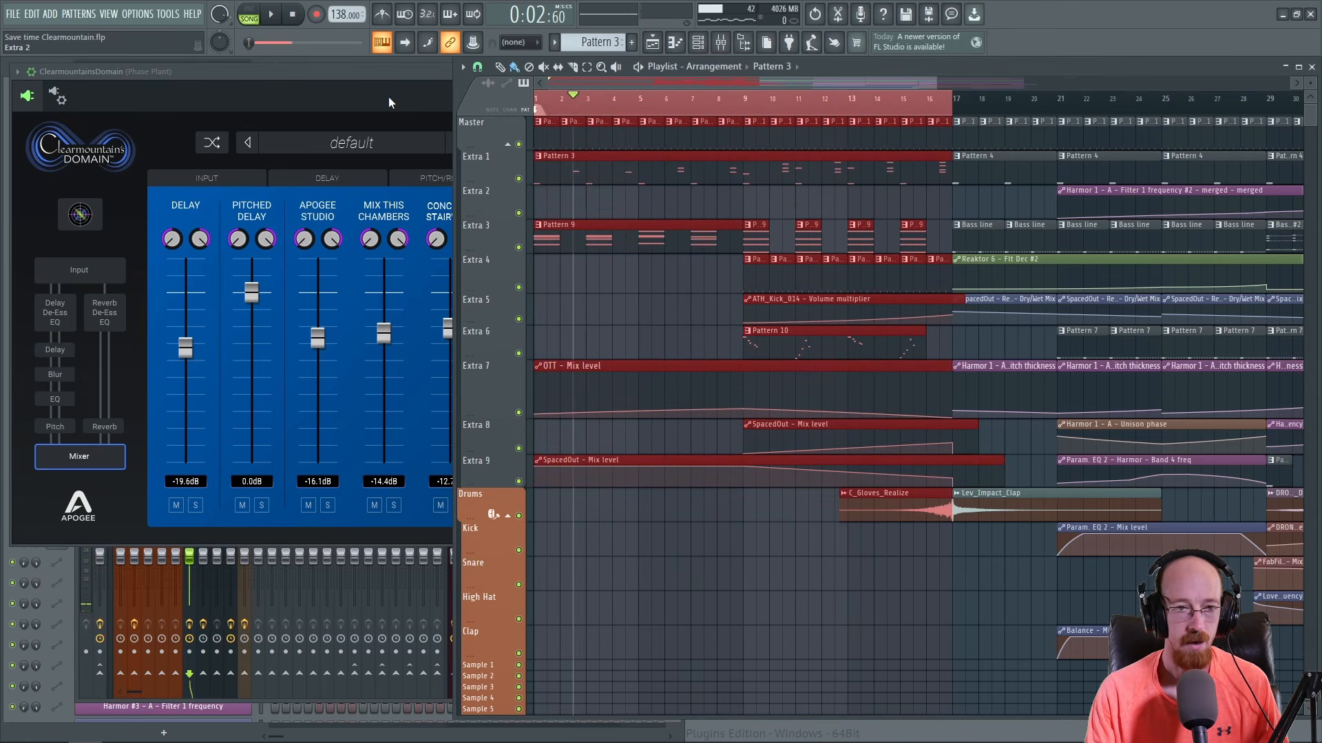
- Lower the Apogee Studio mix level to -18.4 dB and create an automation clip for it over the selected bars
{"action": "left_click", "coordinate": [382, 120]}
{"action": "left_click_drag", "start_coordinate": [322, 337], "coordinate": [324, 342]}
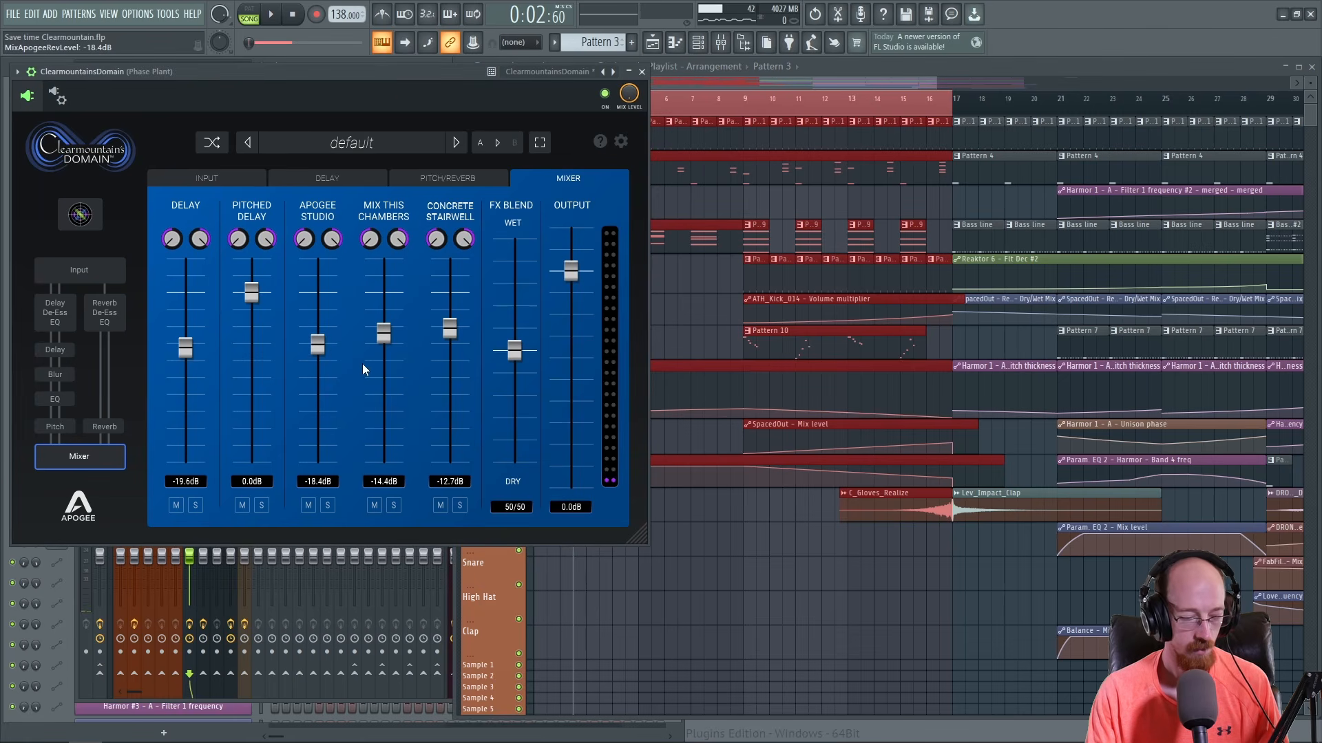
{"action": "key", "text": "alt+t"}
{"action": "key", "text": "l"}
{"action": "key", "text": "c"}
{"action": "left_click", "coordinate": [806, 114]}
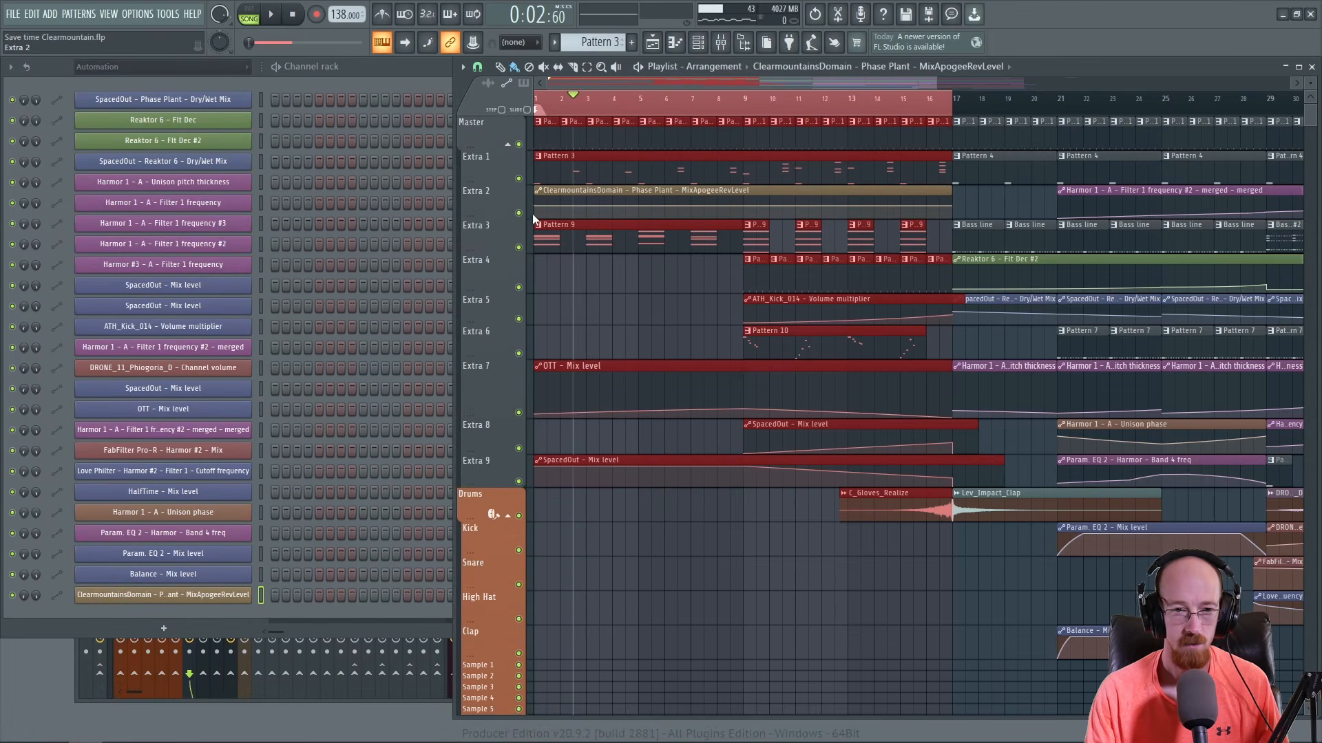
- Add a midpoint near bar 8 of the Apogee Studio level automation and lower its start and end, the end to 34%
{"action": "right_click", "coordinate": [731, 205]}
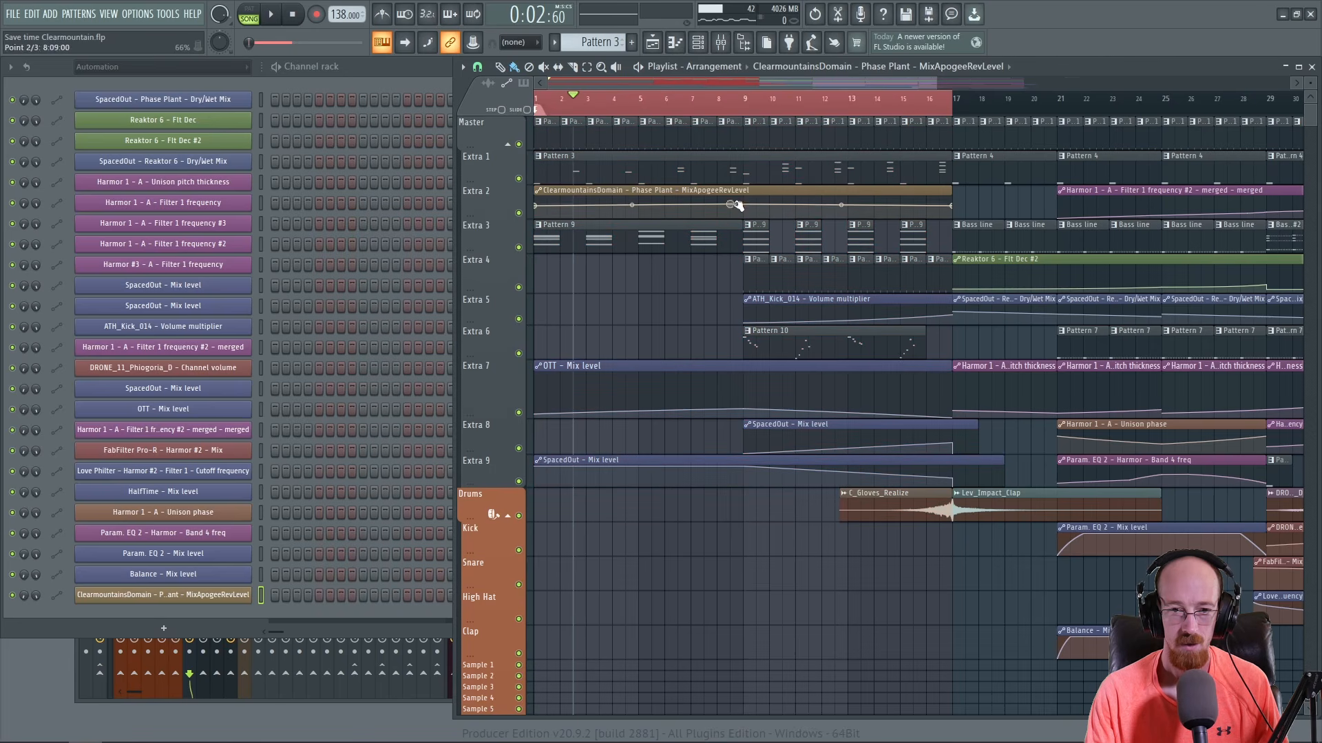
{"action": "left_click_drag", "start_coordinate": [535, 206], "coordinate": [535, 213]}
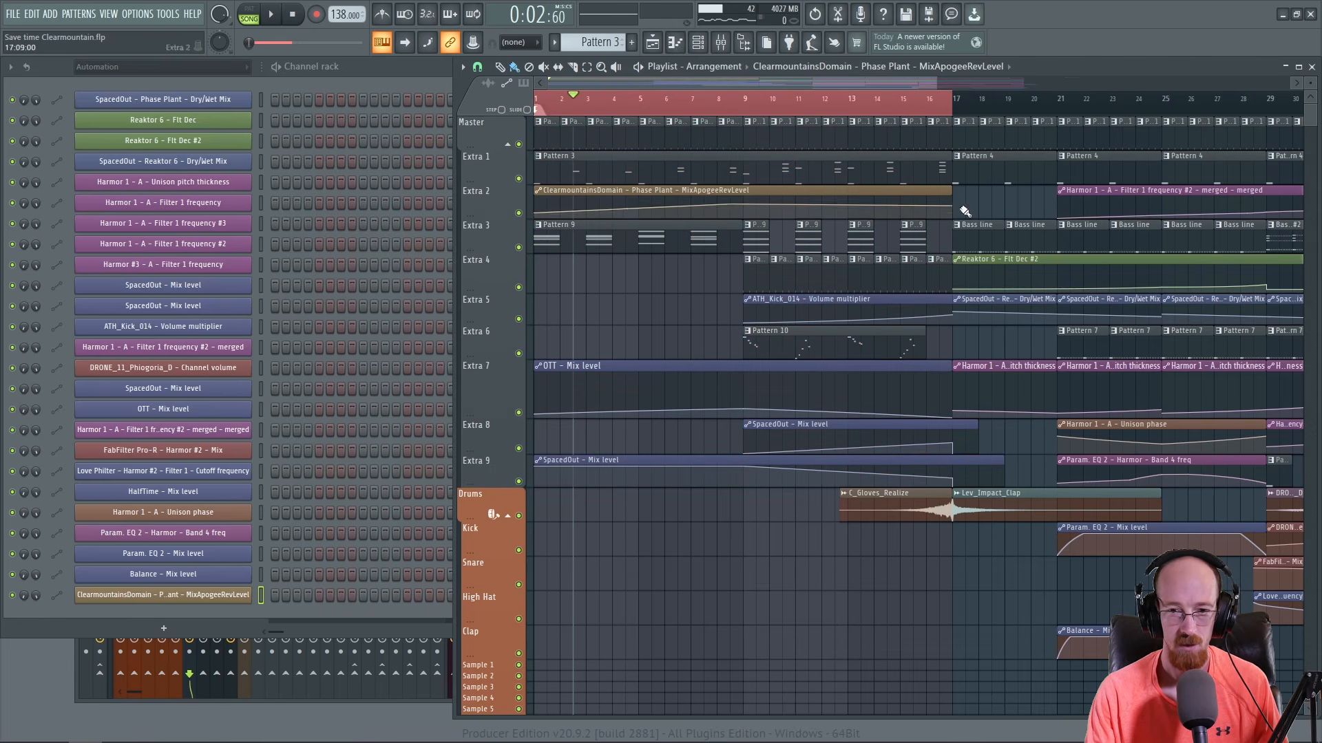
{"action": "left_click_drag", "start_coordinate": [953, 206], "coordinate": [958, 212]}
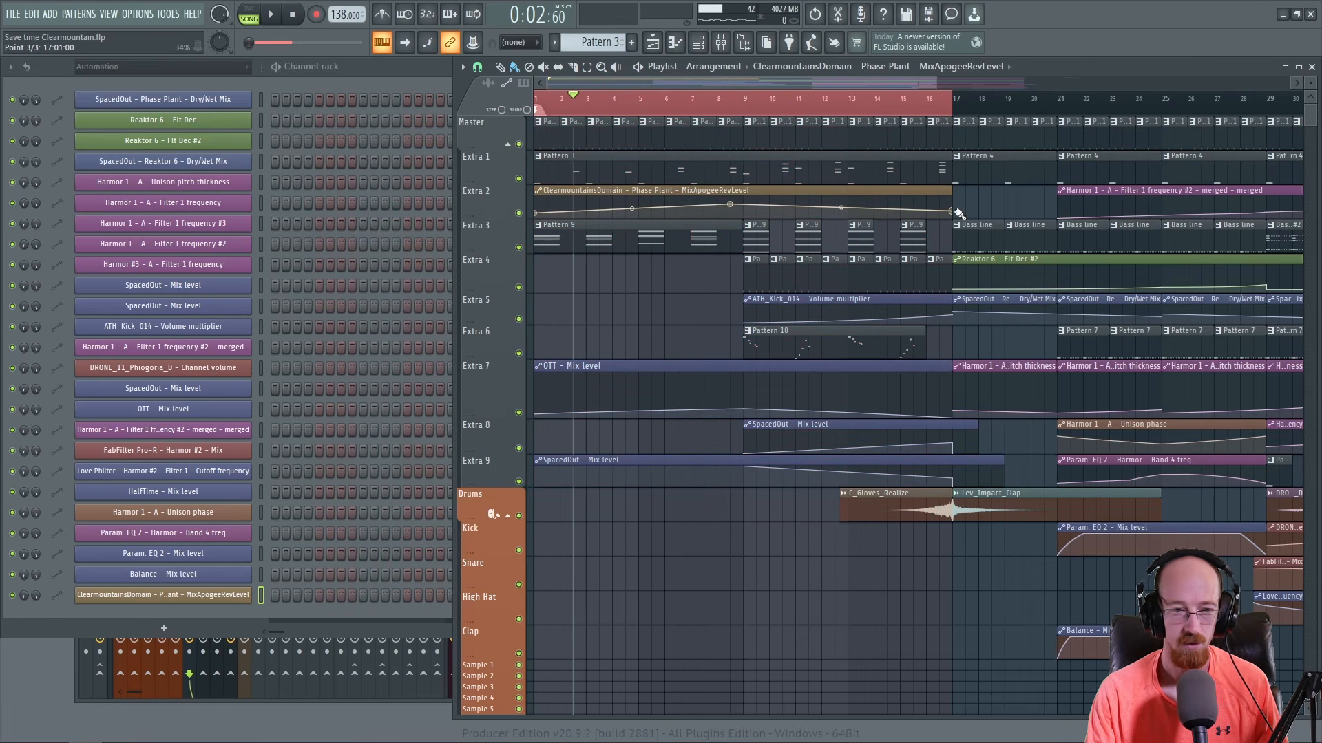
- Reopen ClearmountainsDomain on the Phase Plant mixer track and create an automation clip for the Mix This Chambers level
{"action": "key", "text": "F9"}
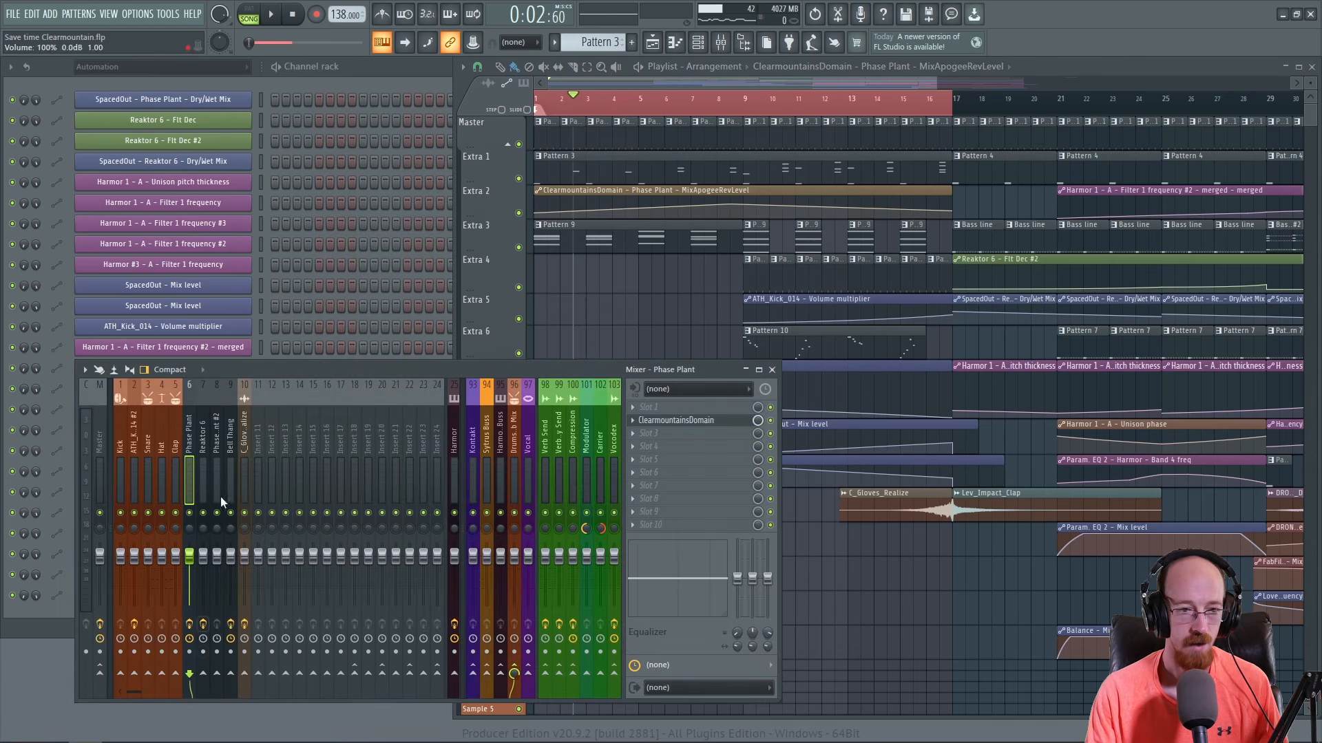
{"action": "left_click", "coordinate": [691, 421]}
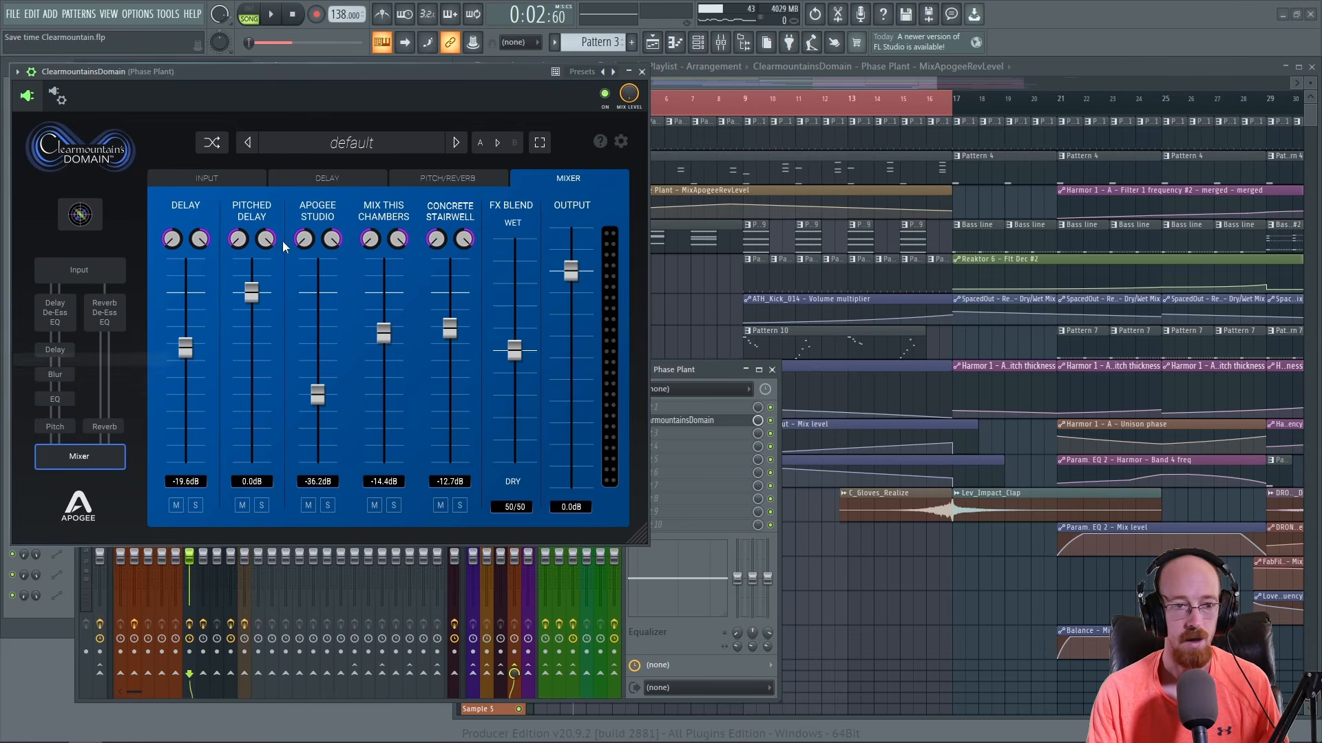
{"action": "left_click_drag", "start_coordinate": [387, 332], "coordinate": [397, 326]}
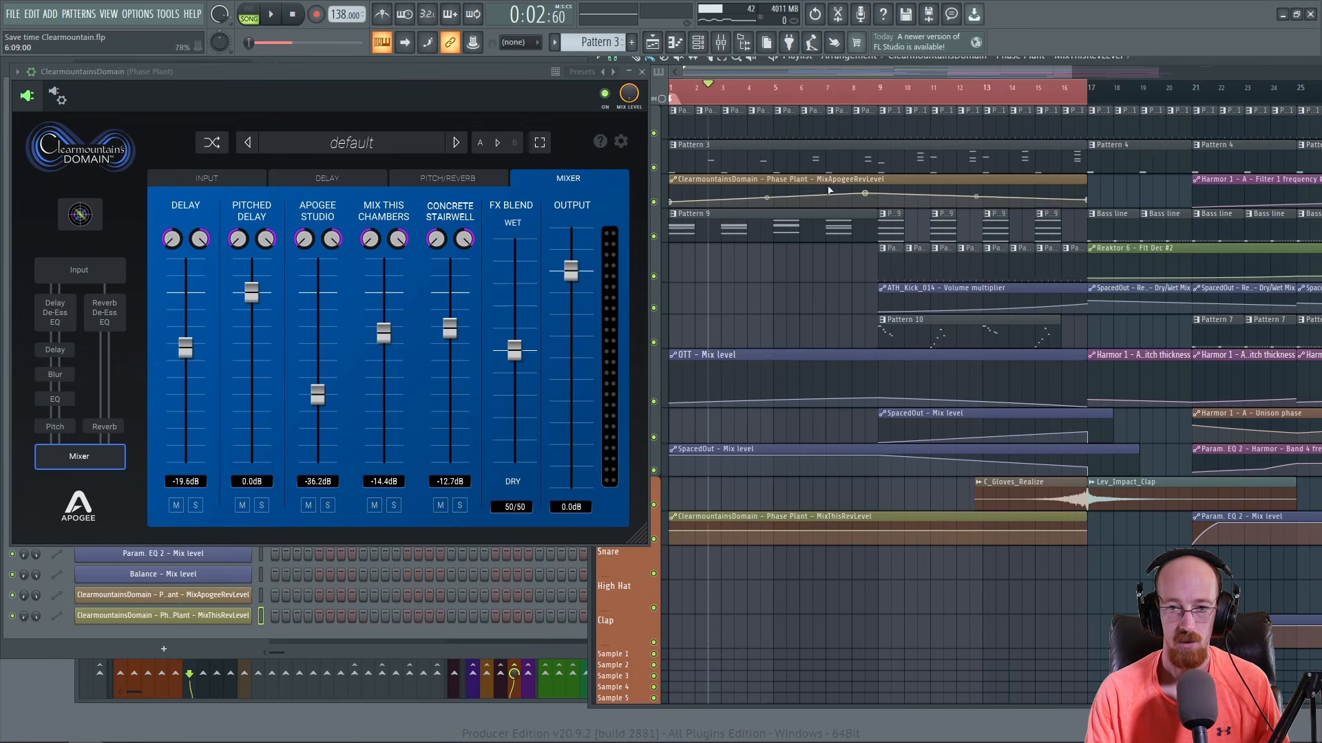
- Raise the start and lower the end of the Mix This Chambers level automation to form a gentle falling slope
{"action": "scroll", "coordinate": [811, 427], "scroll_direction": "down", "scroll_amount": 5}
{"action": "left_click_drag", "start_coordinate": [671, 256], "coordinate": [672, 253]}
{"action": "left_click_drag", "start_coordinate": [1088, 255], "coordinate": [1089, 264]}
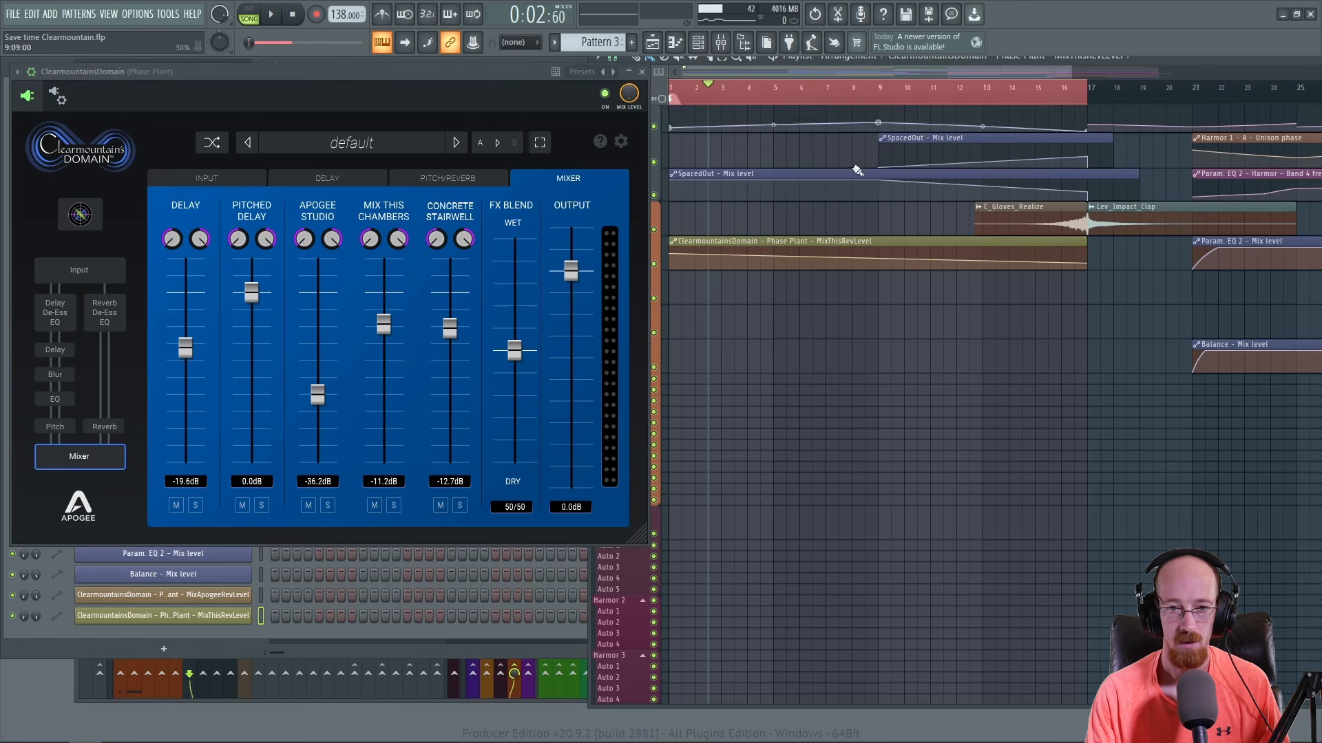
- Create an automation clip for the Concrete Stairwell level over the selected bars on the Snare track and enlarge that track
{"action": "key", "text": "alt+t"}
{"action": "left_click", "coordinate": [767, 276]}
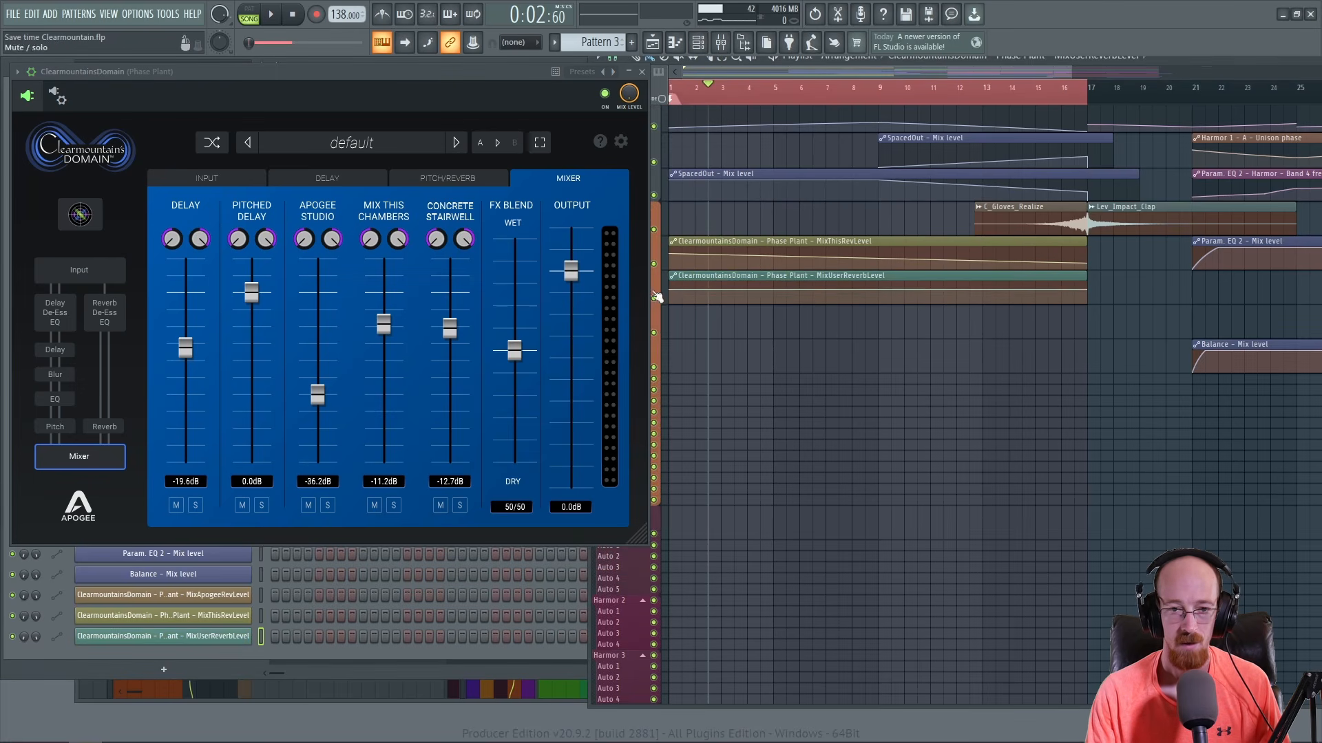
{"action": "left_click_drag", "start_coordinate": [514, 74], "coordinate": [456, 75]}
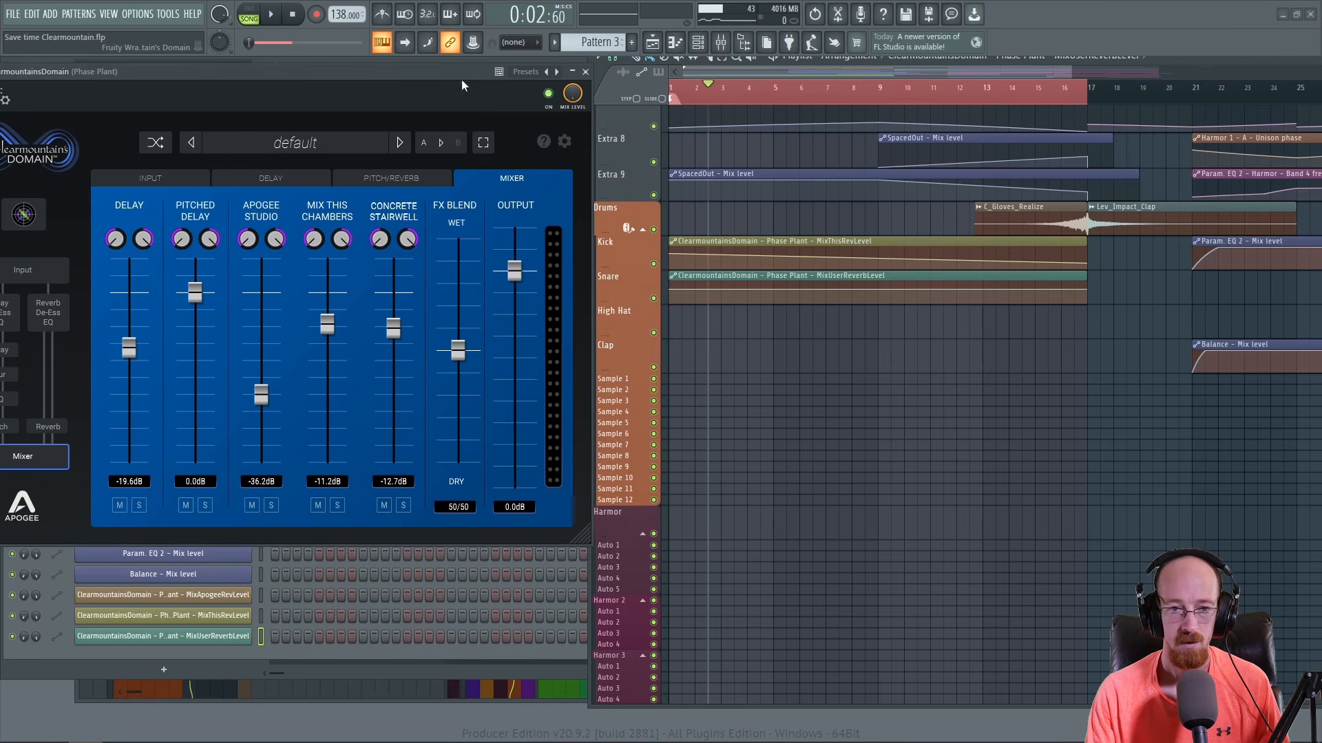
{"action": "left_click_drag", "start_coordinate": [627, 303], "coordinate": [636, 456]}
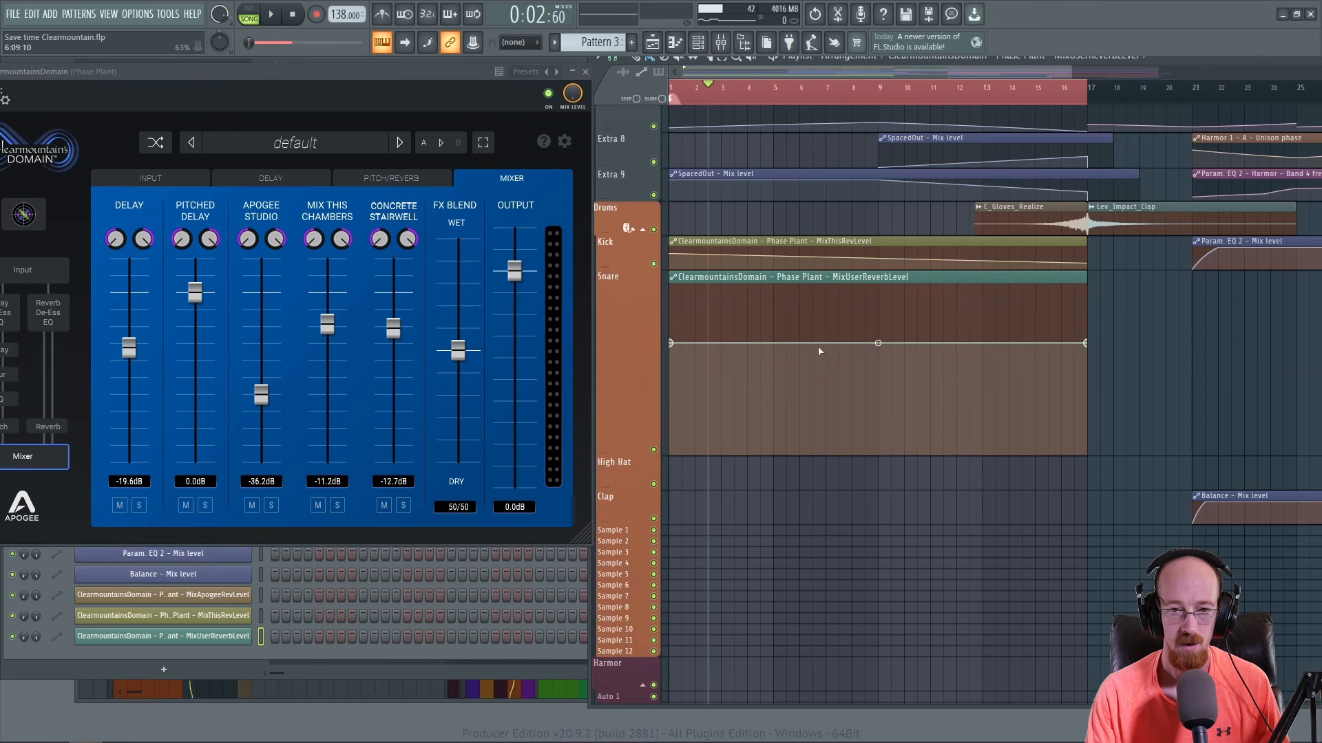
- Add a point near bar 12 of the Concrete Stairwell level automation, lower its start to 14% and curve the rise between them
{"action": "right_click", "coordinate": [969, 341]}
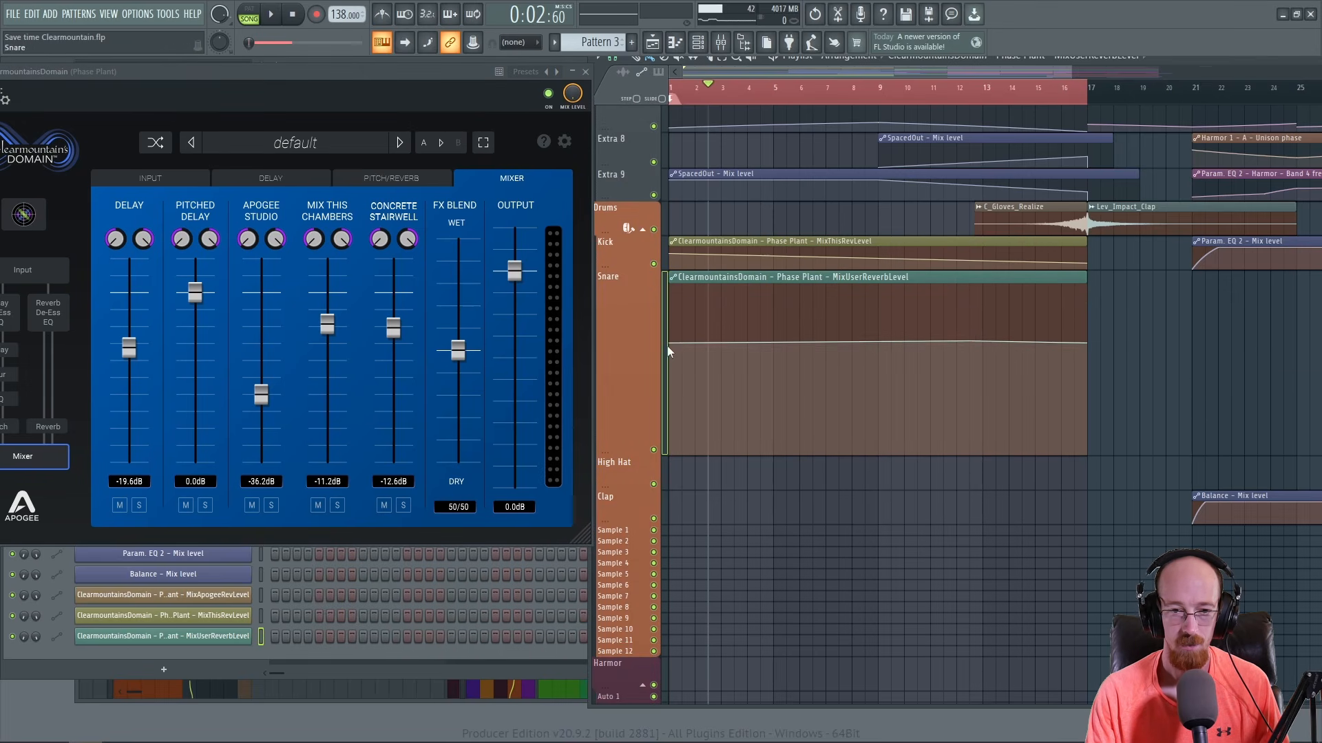
{"action": "left_click_drag", "start_coordinate": [672, 343], "coordinate": [673, 428]}
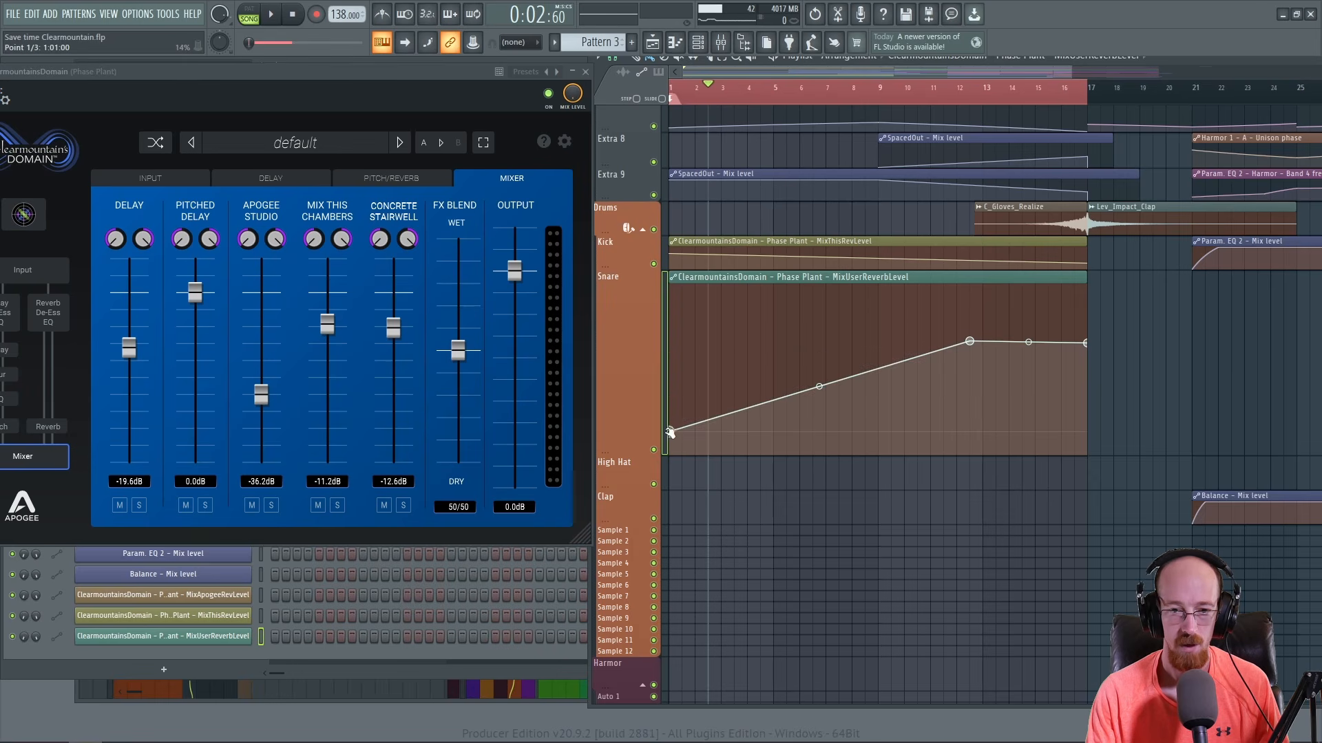
{"action": "left_click_drag", "start_coordinate": [819, 385], "coordinate": [845, 402]}
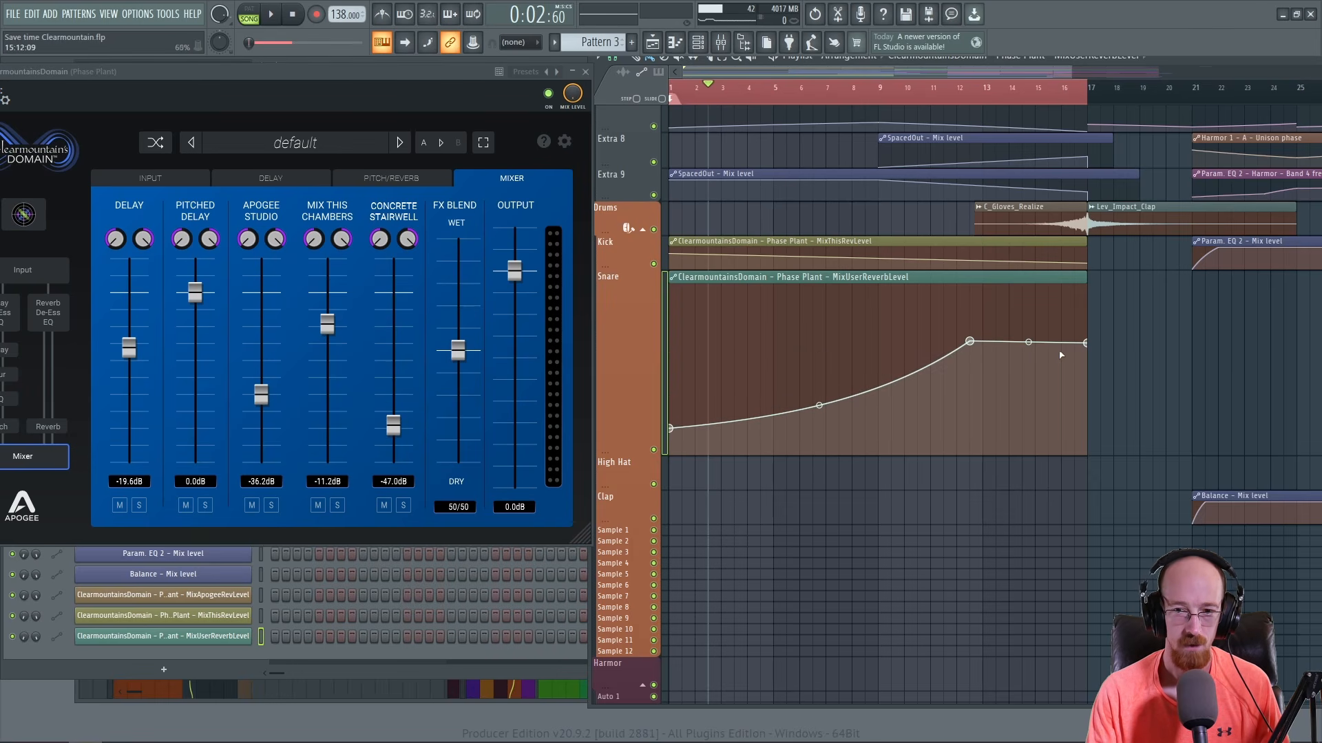
- Audition the automated reverb levels over the selected bars with the whole plugin window in view, and save the project
{"action": "scroll", "coordinate": [875, 340], "scroll_direction": "up", "scroll_amount": 2}
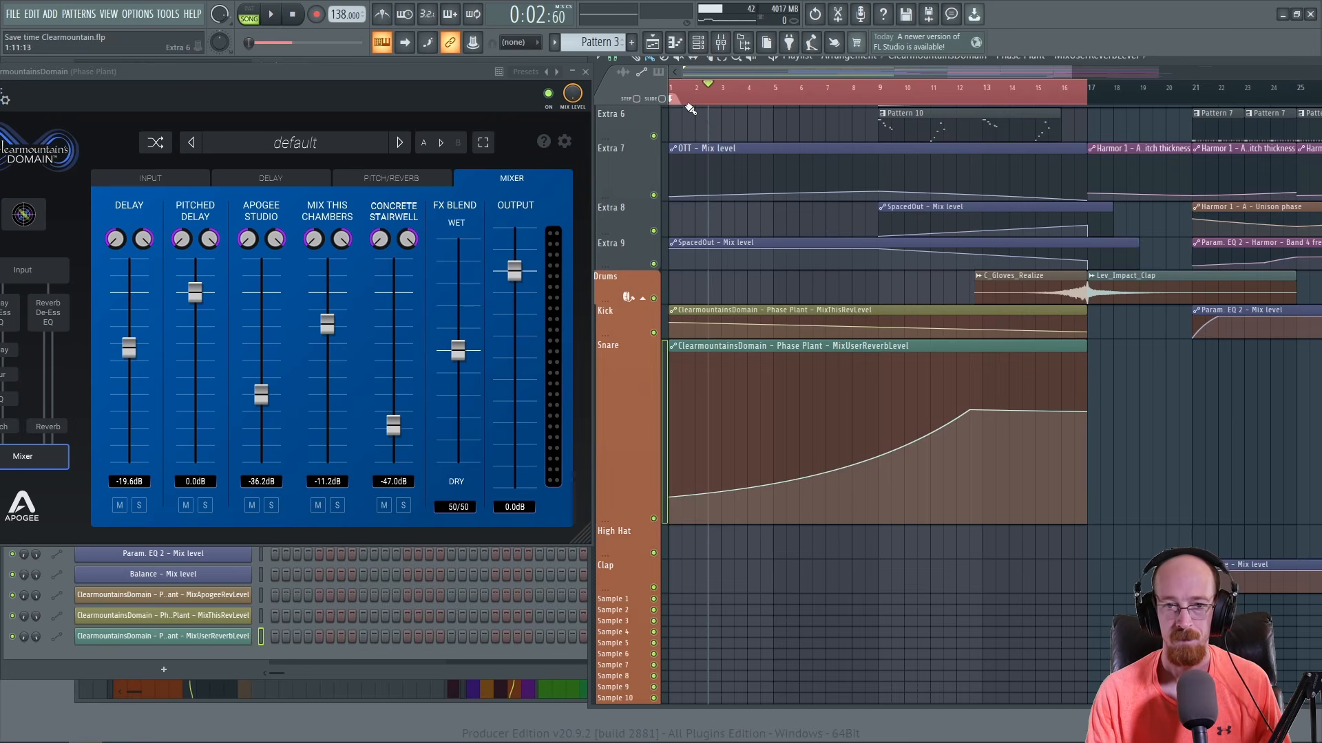
{"action": "key", "text": "space"}
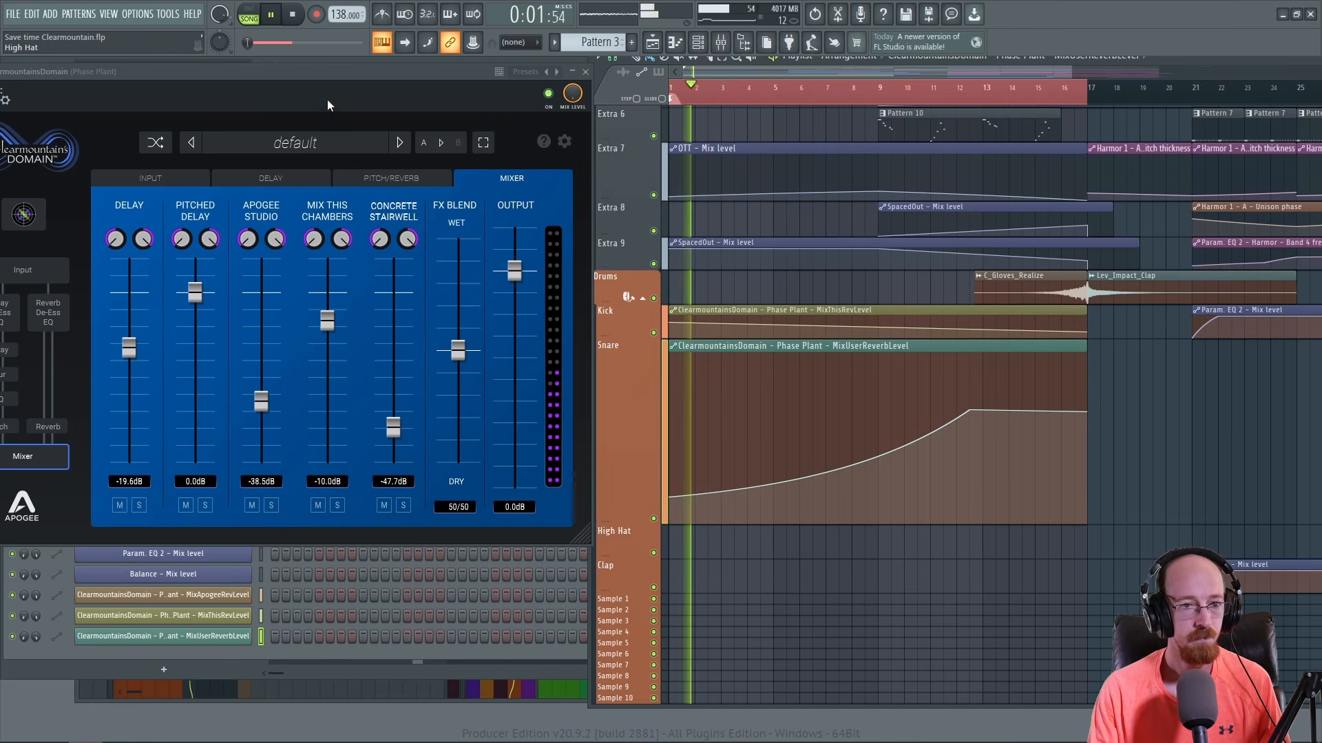
{"action": "left_click_drag", "start_coordinate": [344, 73], "coordinate": [399, 72]}
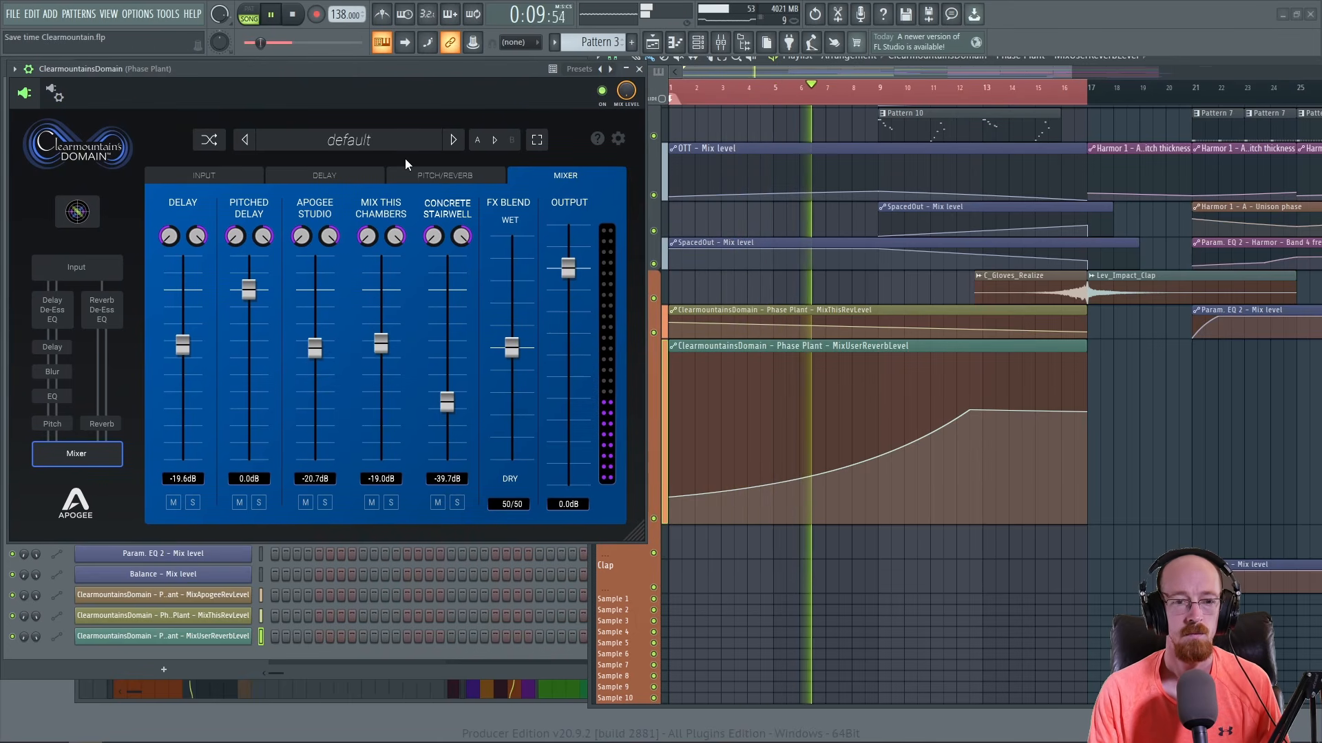
{"action": "key", "text": "ctrl+s"}
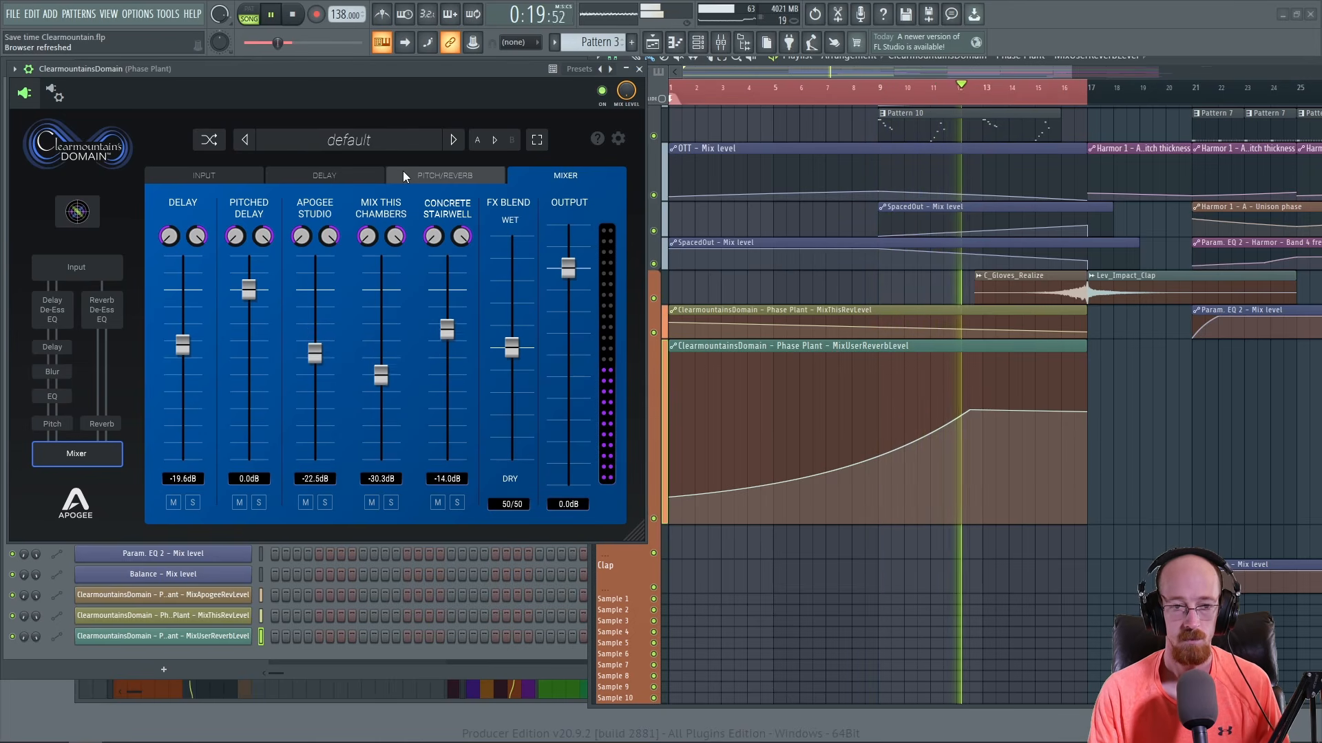
- Try a wetter FX Blend of 64/36 during playback, stop and return it to 50/50
{"action": "left_click_drag", "start_coordinate": [511, 347], "coordinate": [511, 325]}
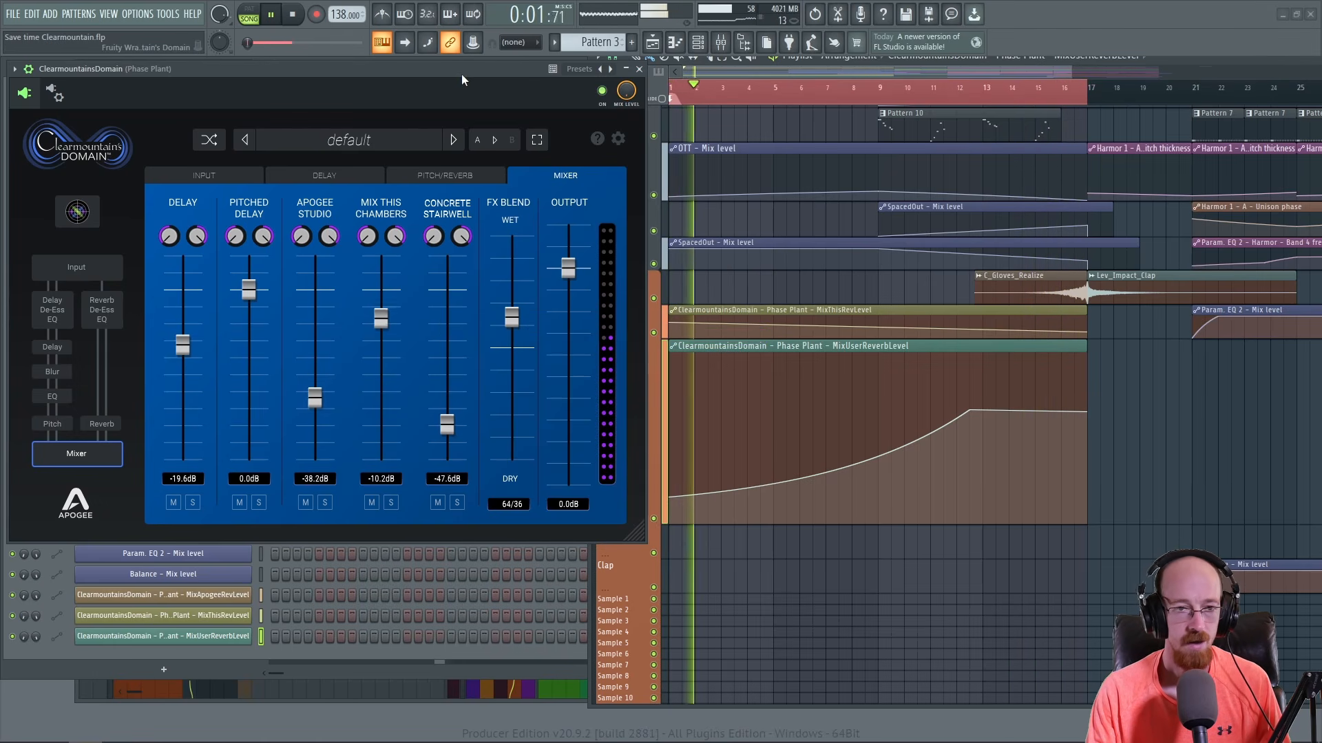
{"action": "key", "text": "space"}
{"action": "left_click_drag", "start_coordinate": [517, 317], "coordinate": [513, 351]}
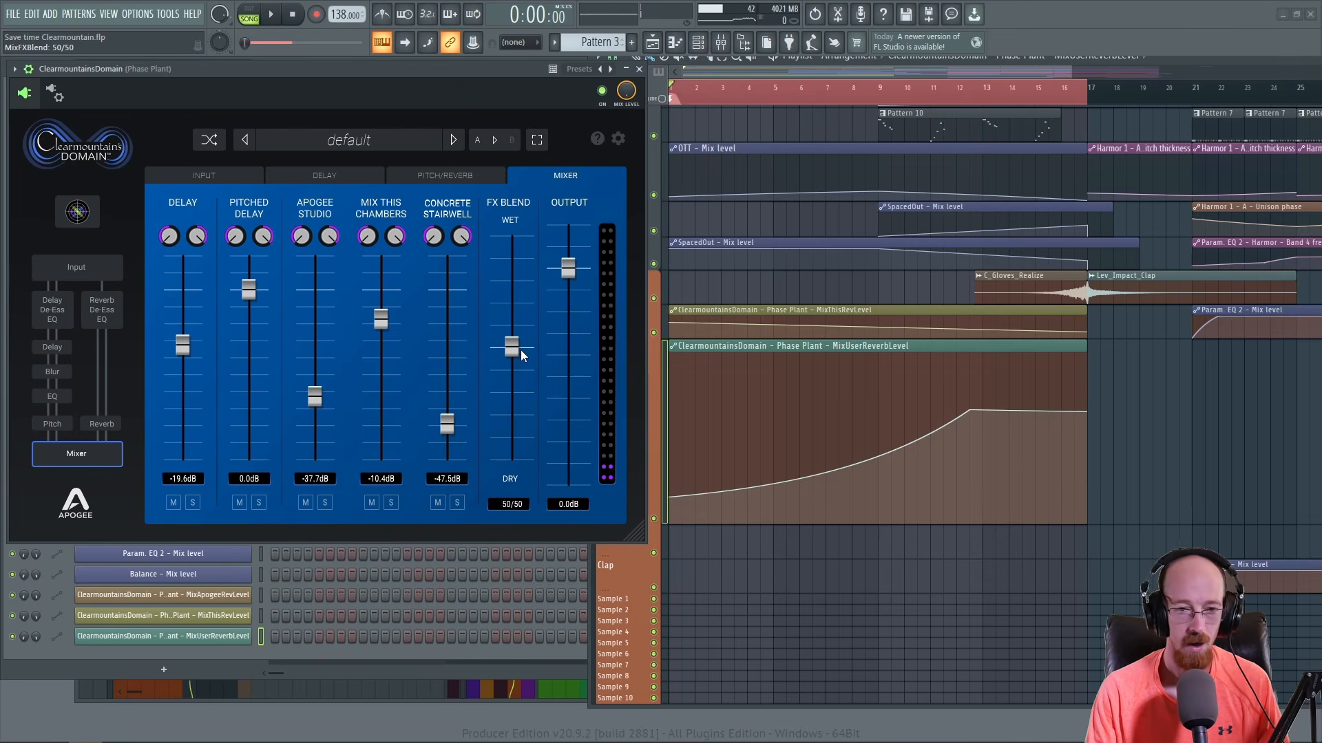
- Create an automation clip for the FX Blend over the selected bars on the High Hat track and enlarge that track
{"action": "left_click", "coordinate": [964, 82]}
{"action": "key", "text": "alt+t"}
{"action": "key", "text": "l"}
{"action": "key", "text": "c"}
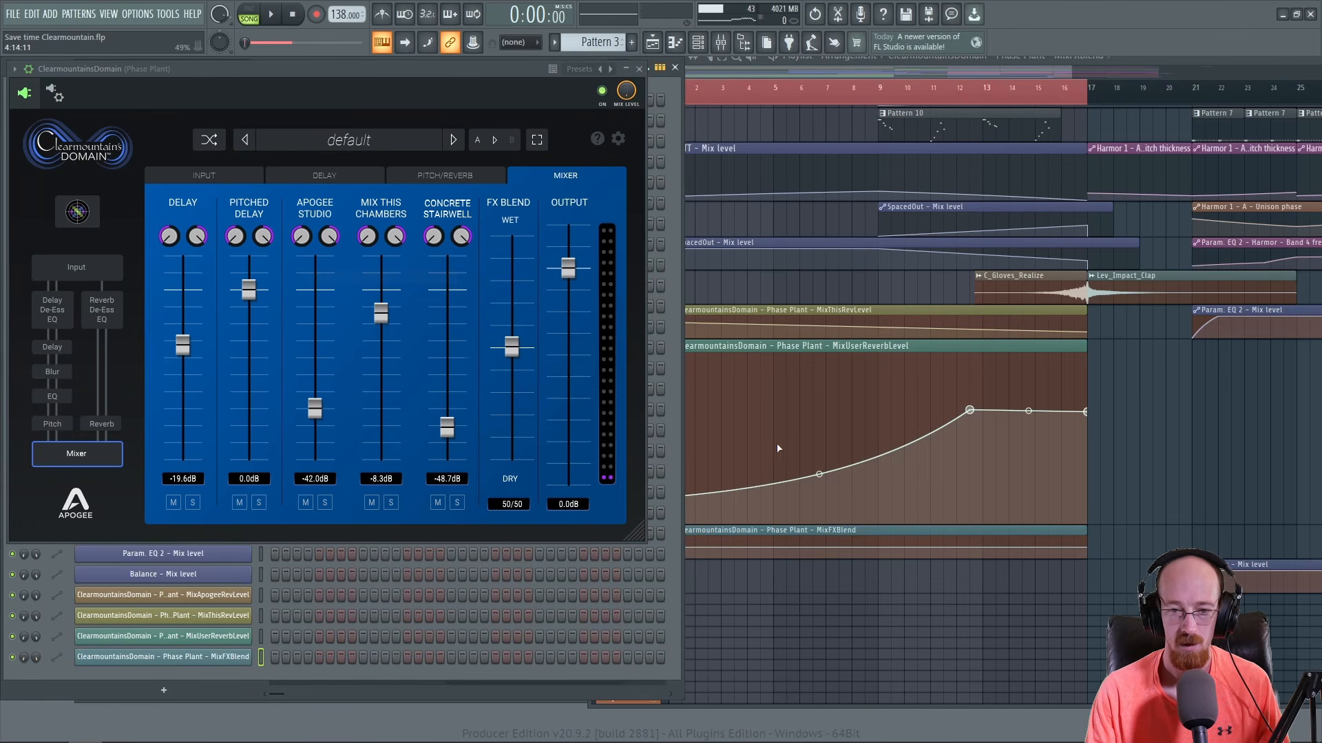
{"action": "left_click", "coordinate": [821, 535]}
{"action": "left_click_drag", "start_coordinate": [624, 560], "coordinate": [634, 699]}
- Raise the end of the FX Blend automation to 100%, add a point near bar 13 and curve both segments into an accelerating rise
{"action": "left_click_drag", "start_coordinate": [1089, 611], "coordinate": [1090, 535]}
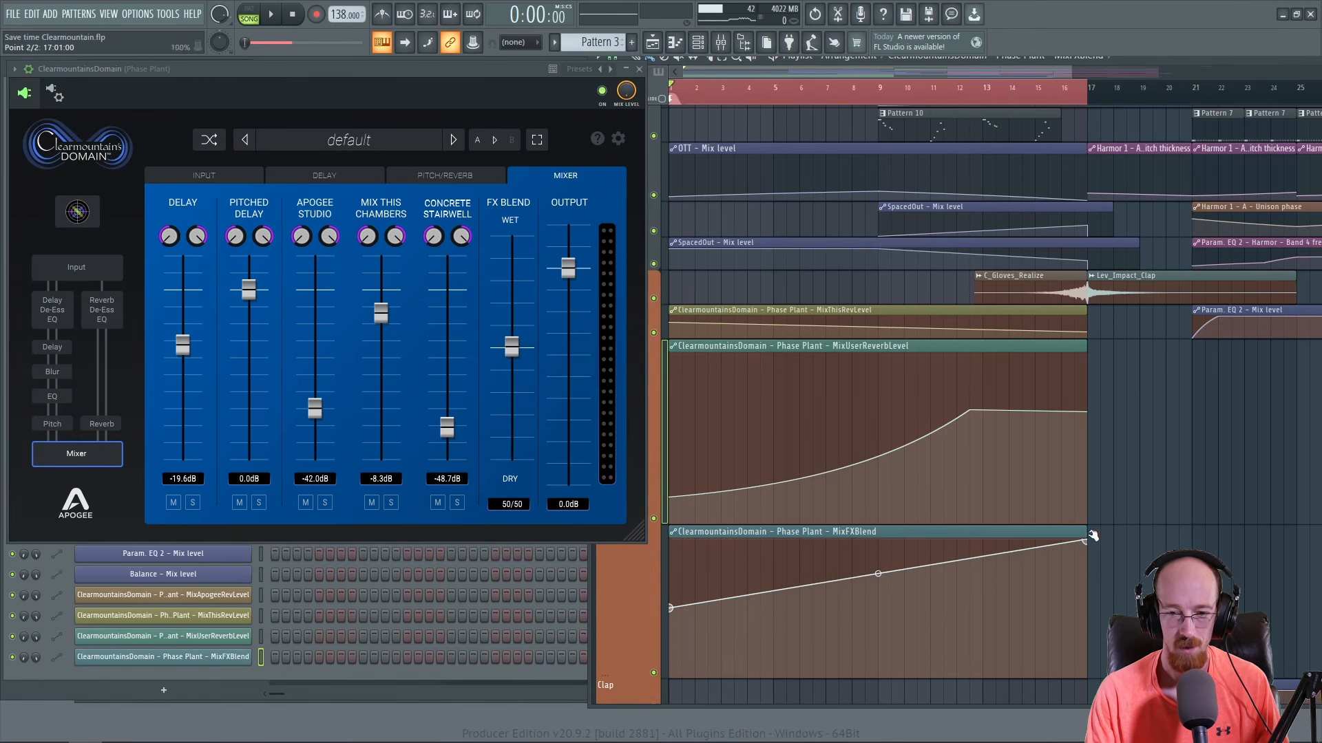
{"action": "left_click_drag", "start_coordinate": [878, 573], "coordinate": [877, 596]}
{"action": "right_click", "coordinate": [995, 583]}
{"action": "left_click_drag", "start_coordinate": [998, 584], "coordinate": [991, 589]}
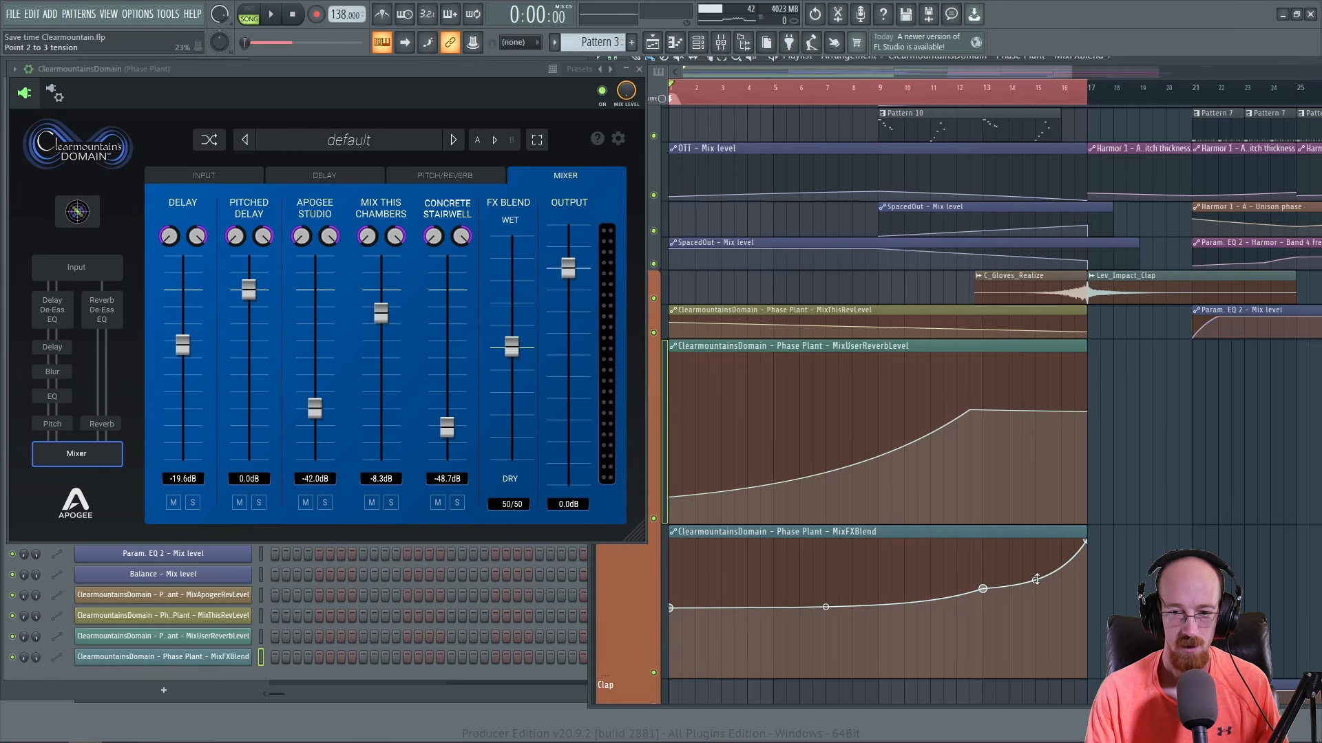
- Audition the end of the selected bars from about bar 14 to hear the FX Blend rise
{"action": "left_click", "coordinate": [1036, 97]}
{"action": "key", "text": "space"}
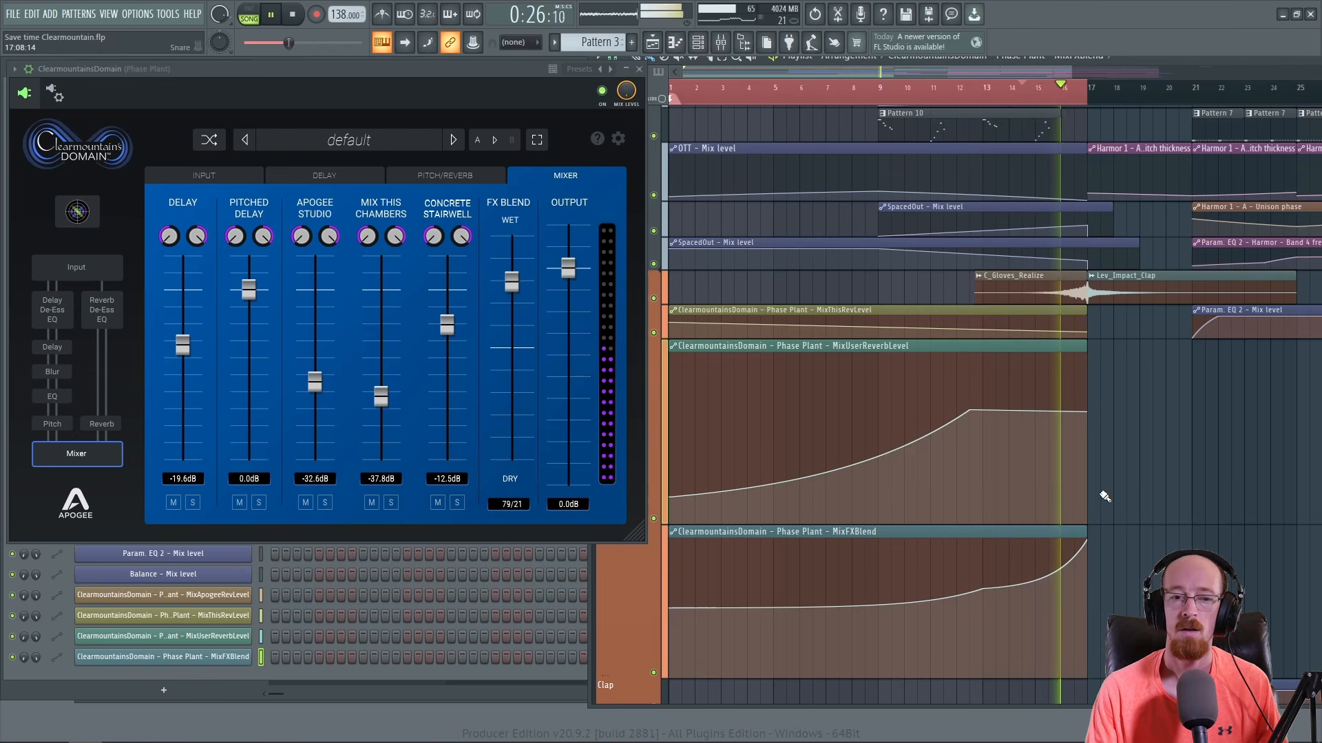
{"action": "key", "text": "space"}
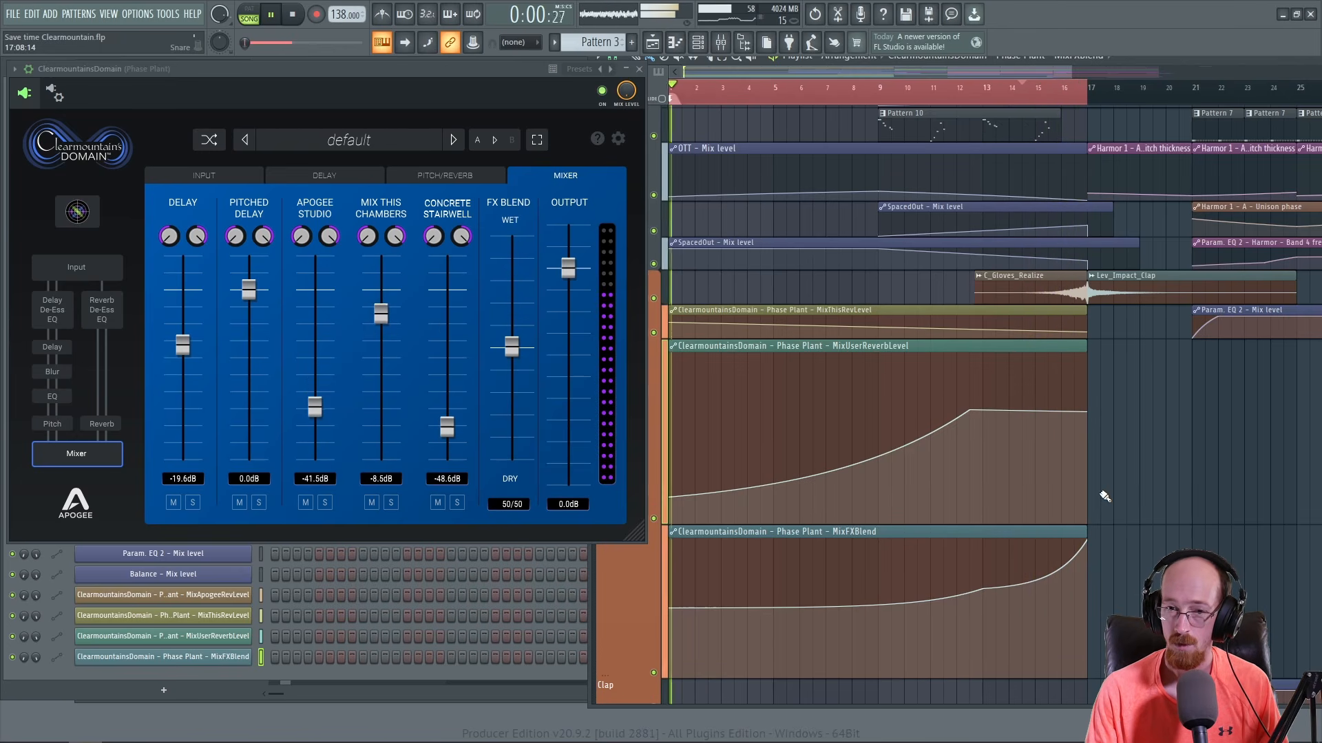
- Review the plugin's Delay and Pitch/Reverb settings and return to the Delay settings
{"action": "left_click", "coordinate": [318, 174]}
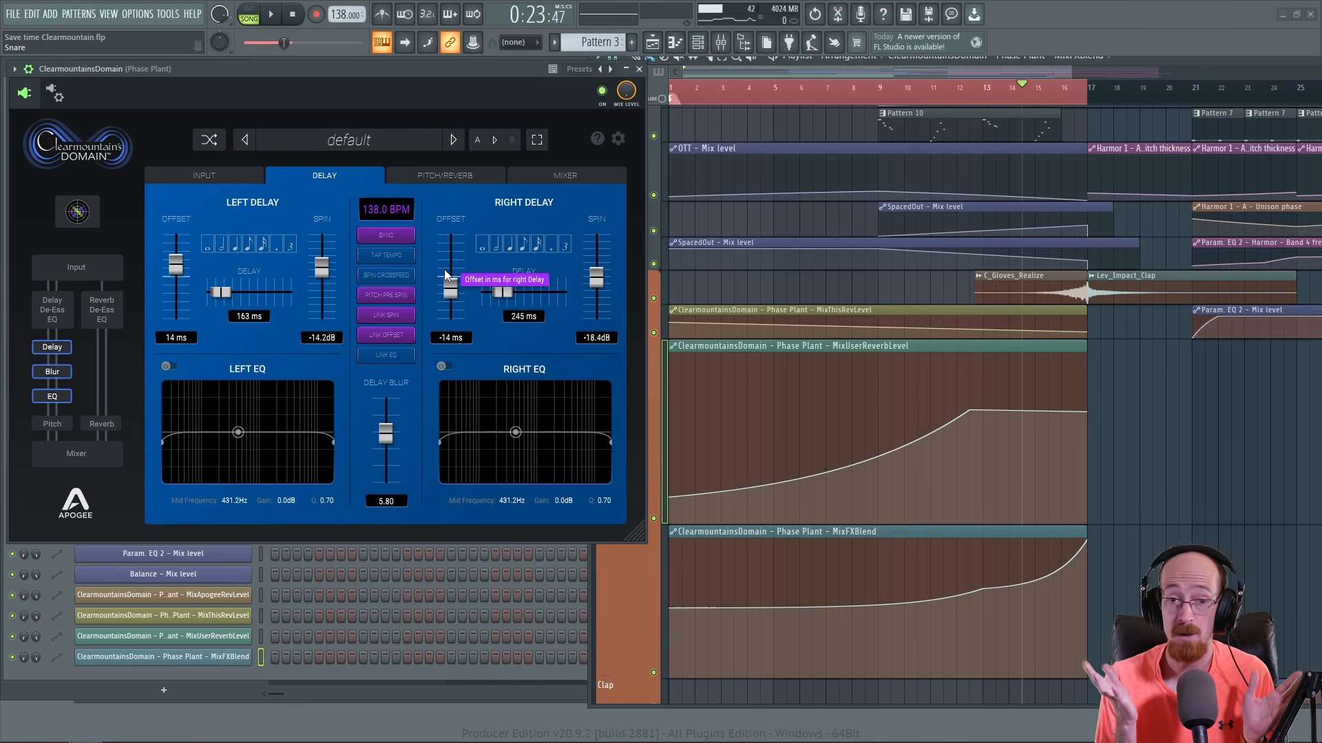
{"action": "left_click", "coordinate": [464, 176]}
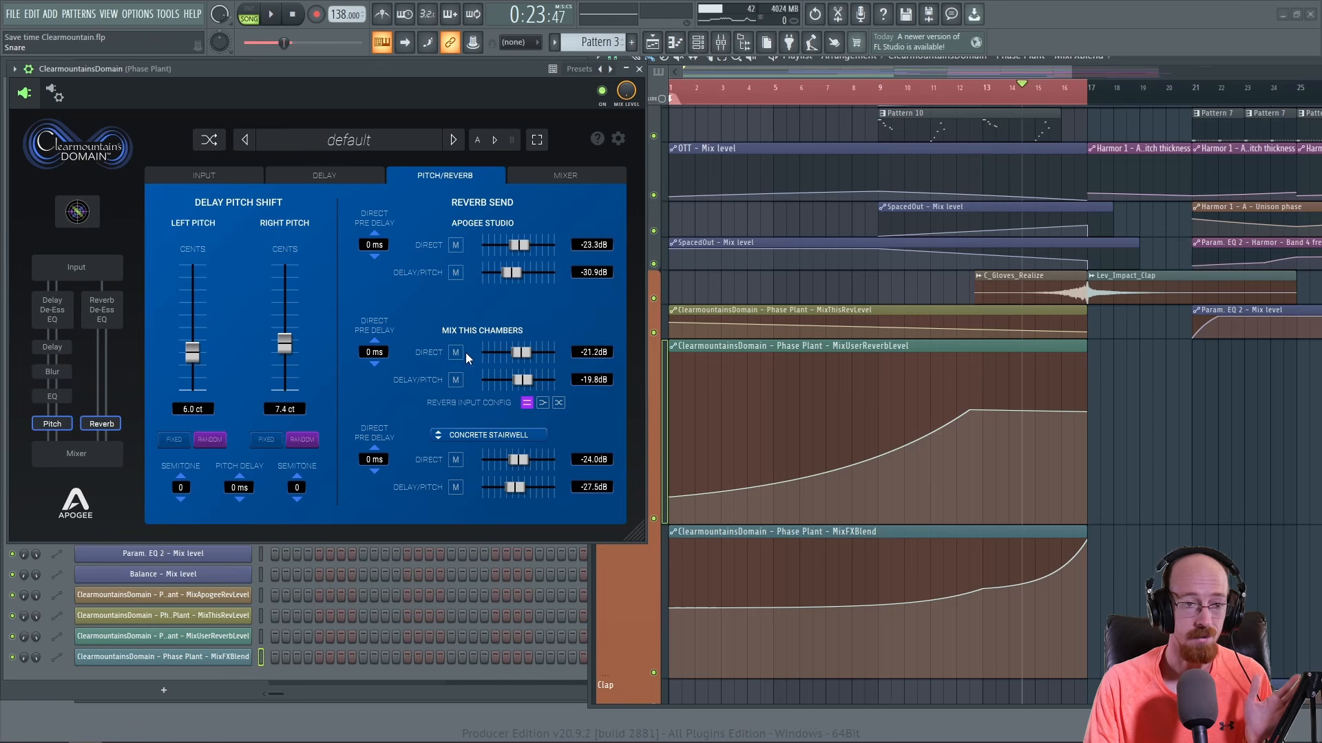
{"action": "left_click", "coordinate": [325, 178]}
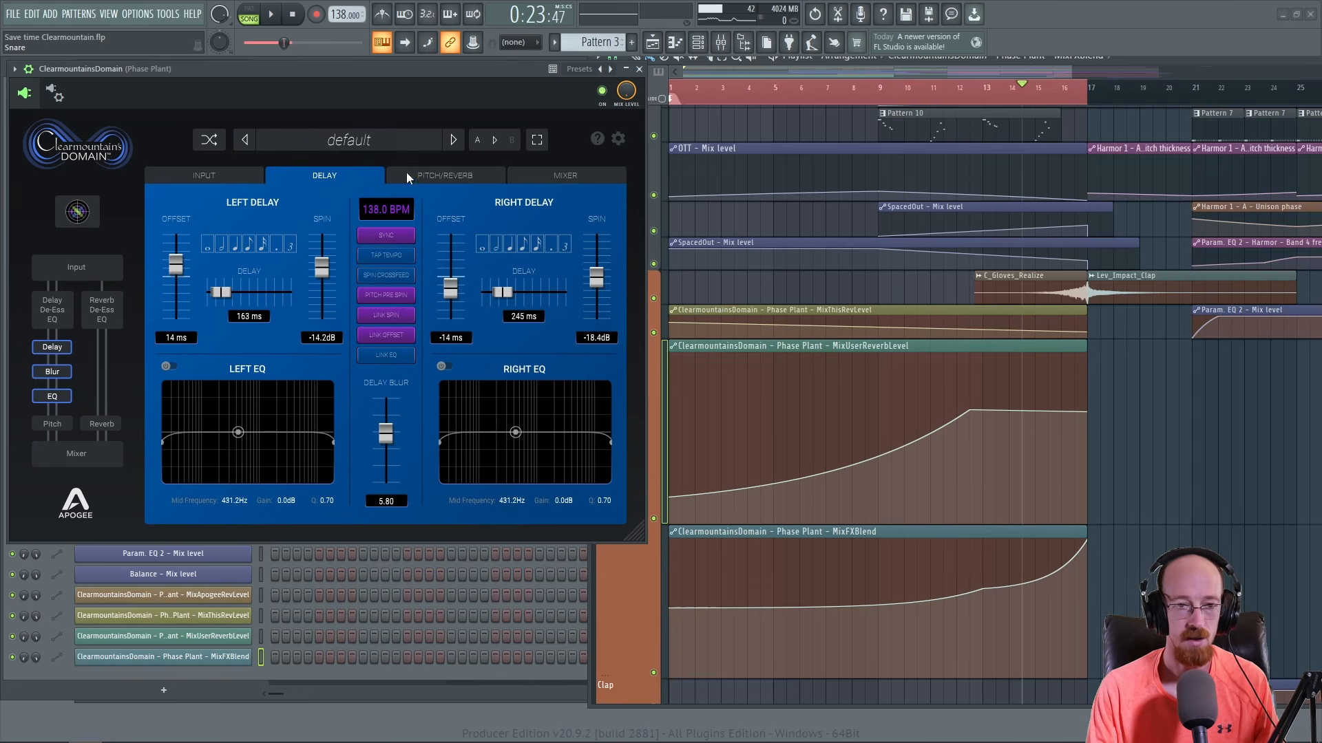
- Compare the delay with Spin Crossfeed on and off, playing from about bar 8 each time, and leave it off
{"action": "left_click", "coordinate": [382, 274]}
{"action": "left_click", "coordinate": [852, 97]}
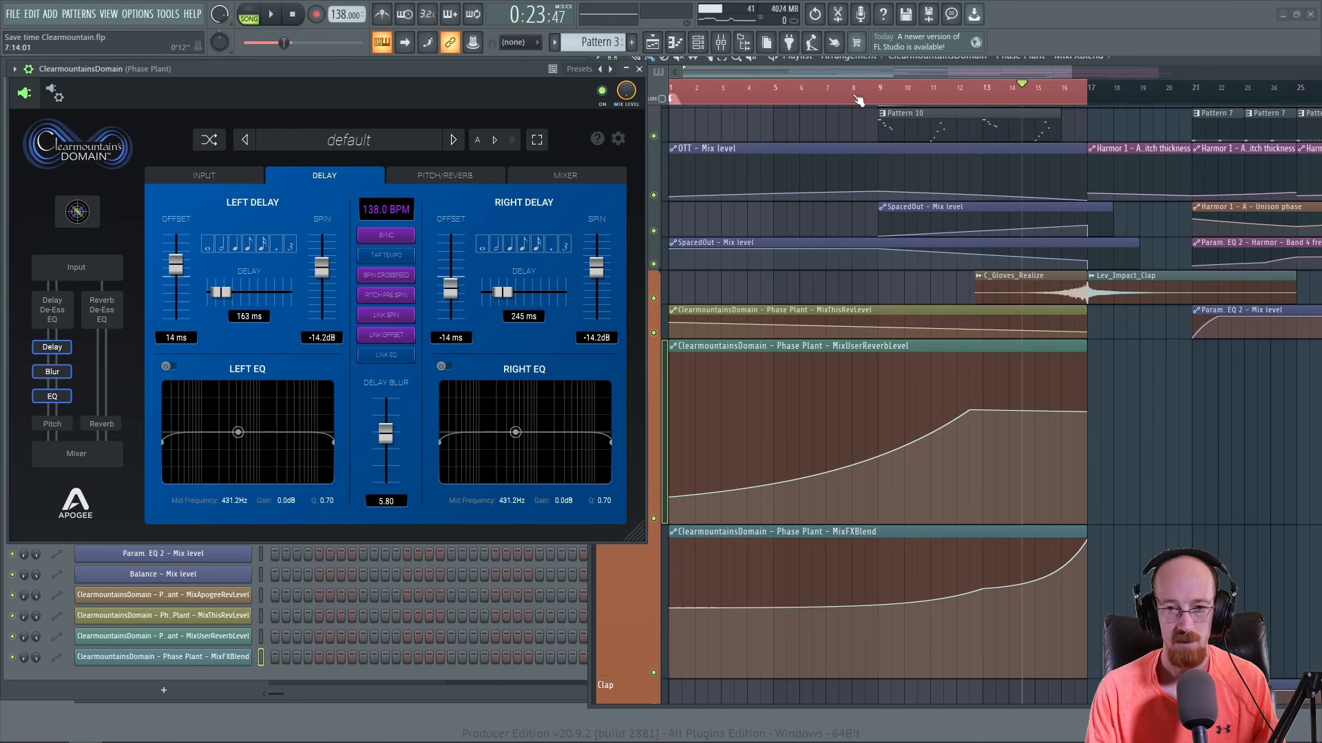
{"action": "key", "text": "space"}
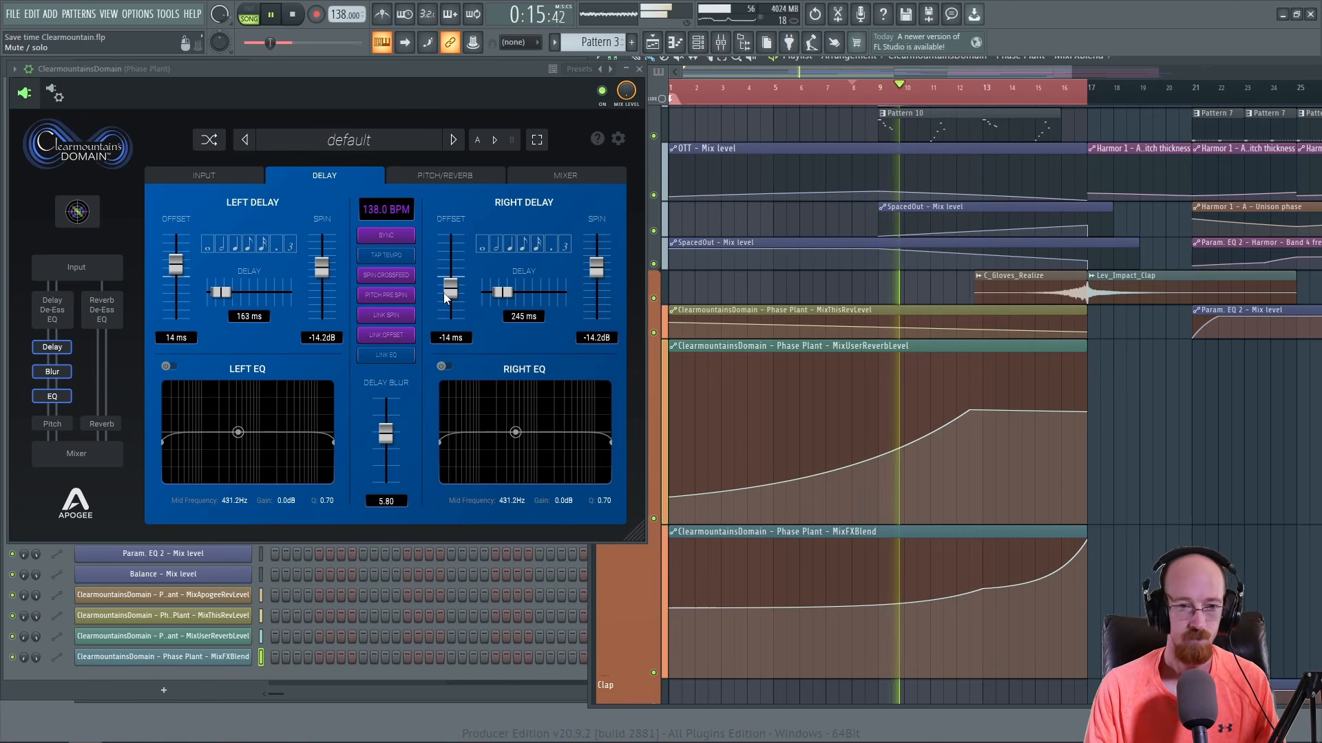
{"action": "left_click", "coordinate": [399, 276]}
{"action": "key", "text": "space"}
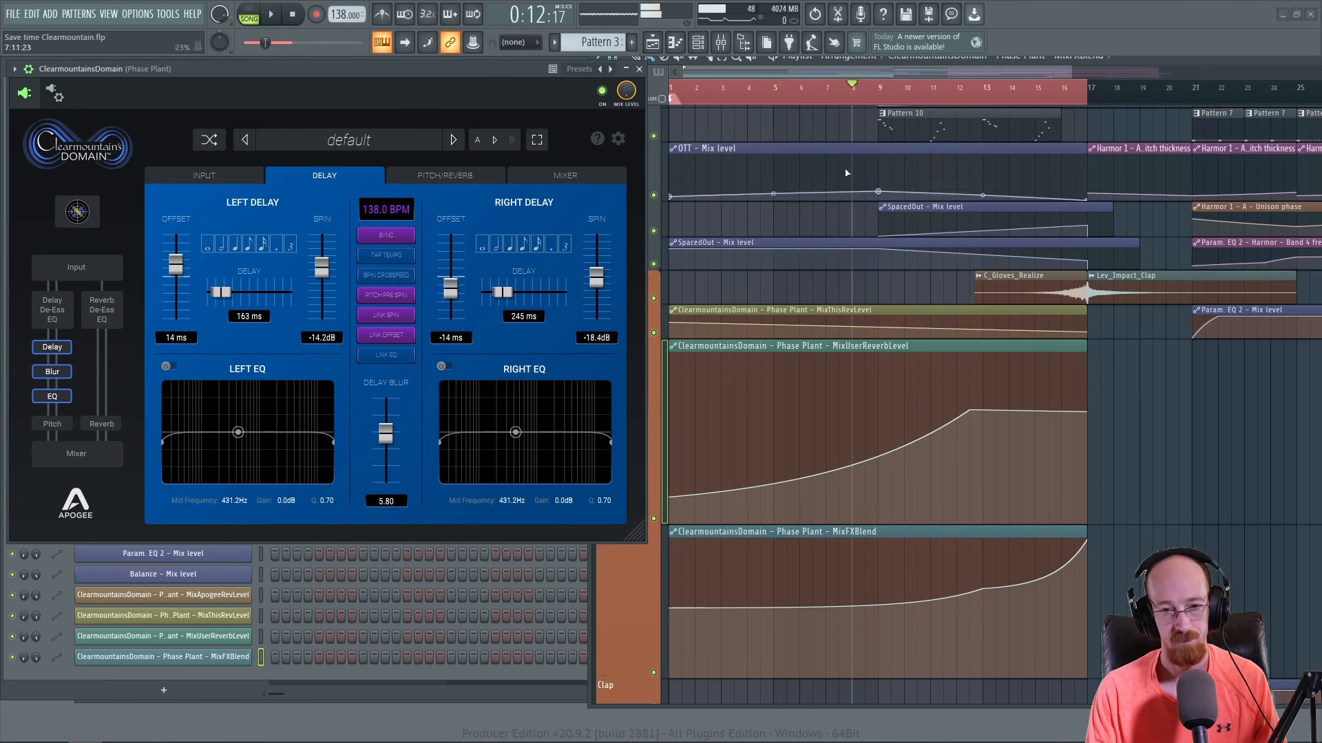
{"action": "key", "text": "space"}
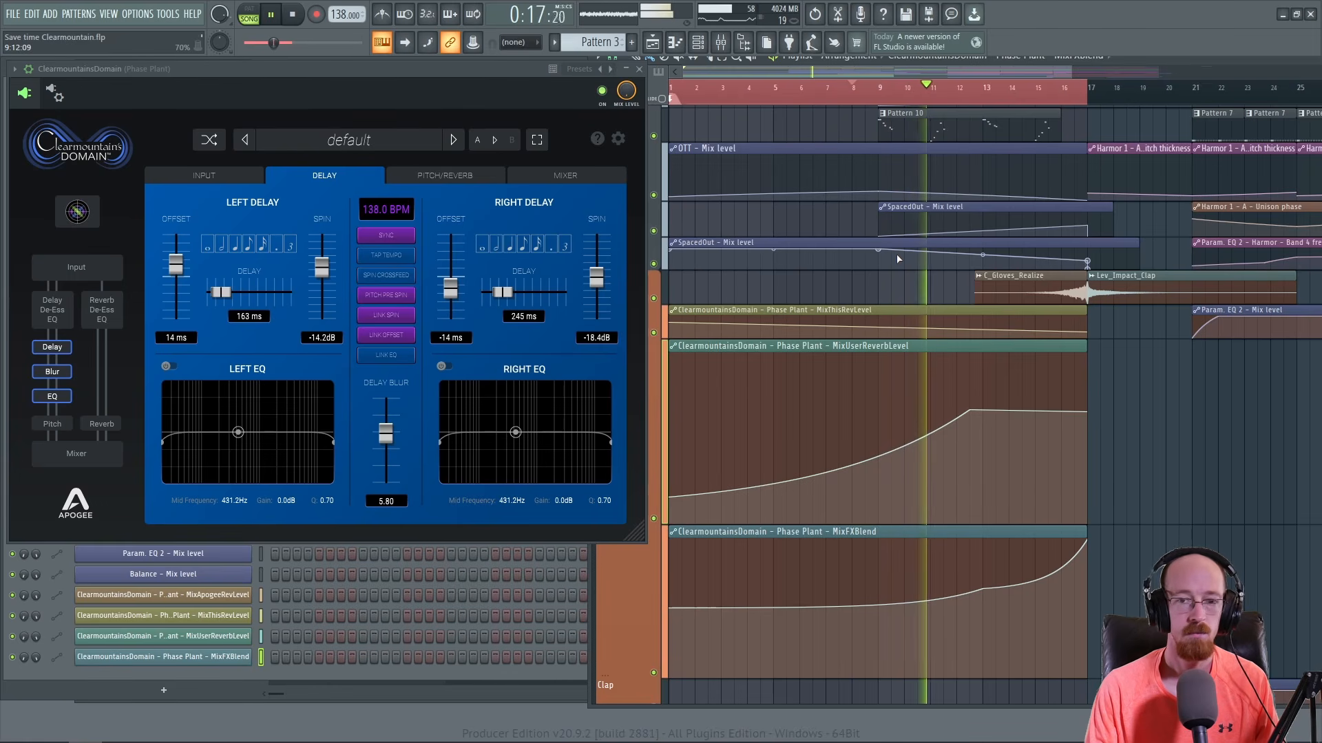
{"action": "key", "text": "space"}
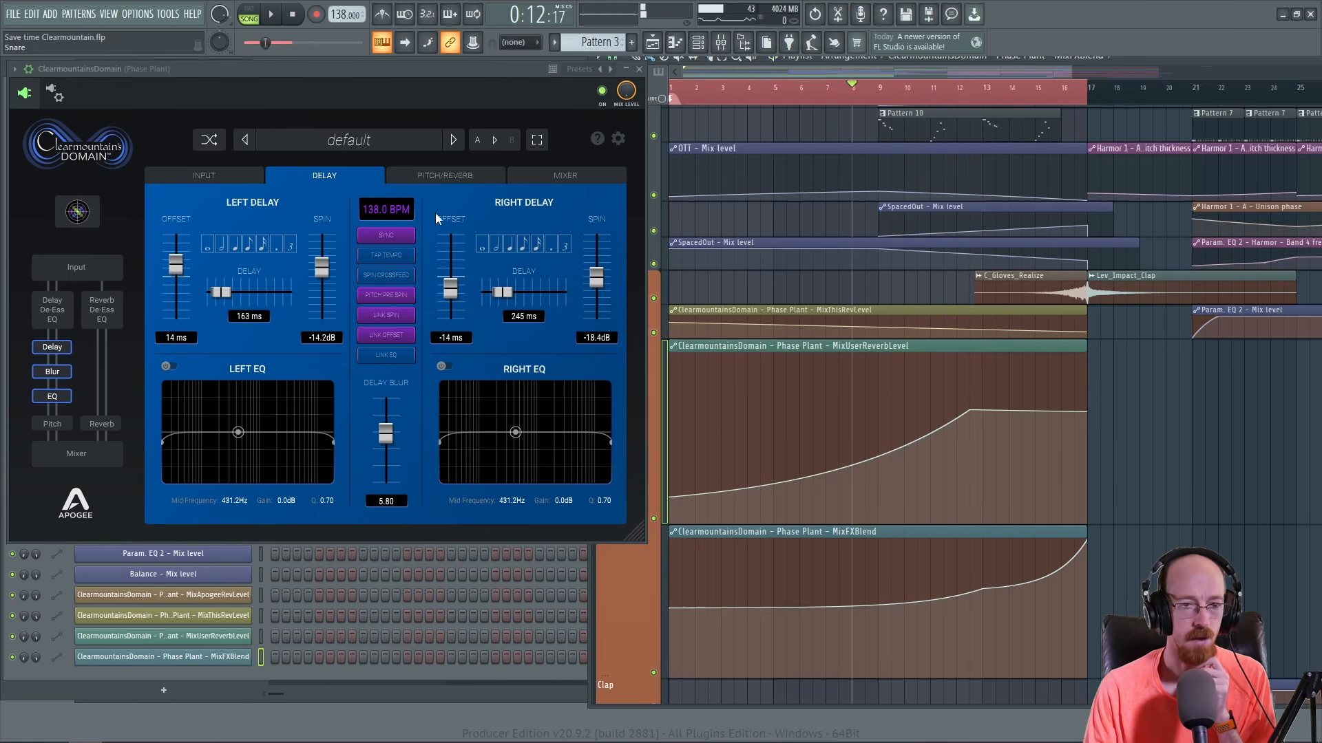
- Look over the Input settings, open the visualizer view and resize the plugin window, ending slightly larger than before
{"action": "left_click", "coordinate": [217, 178]}
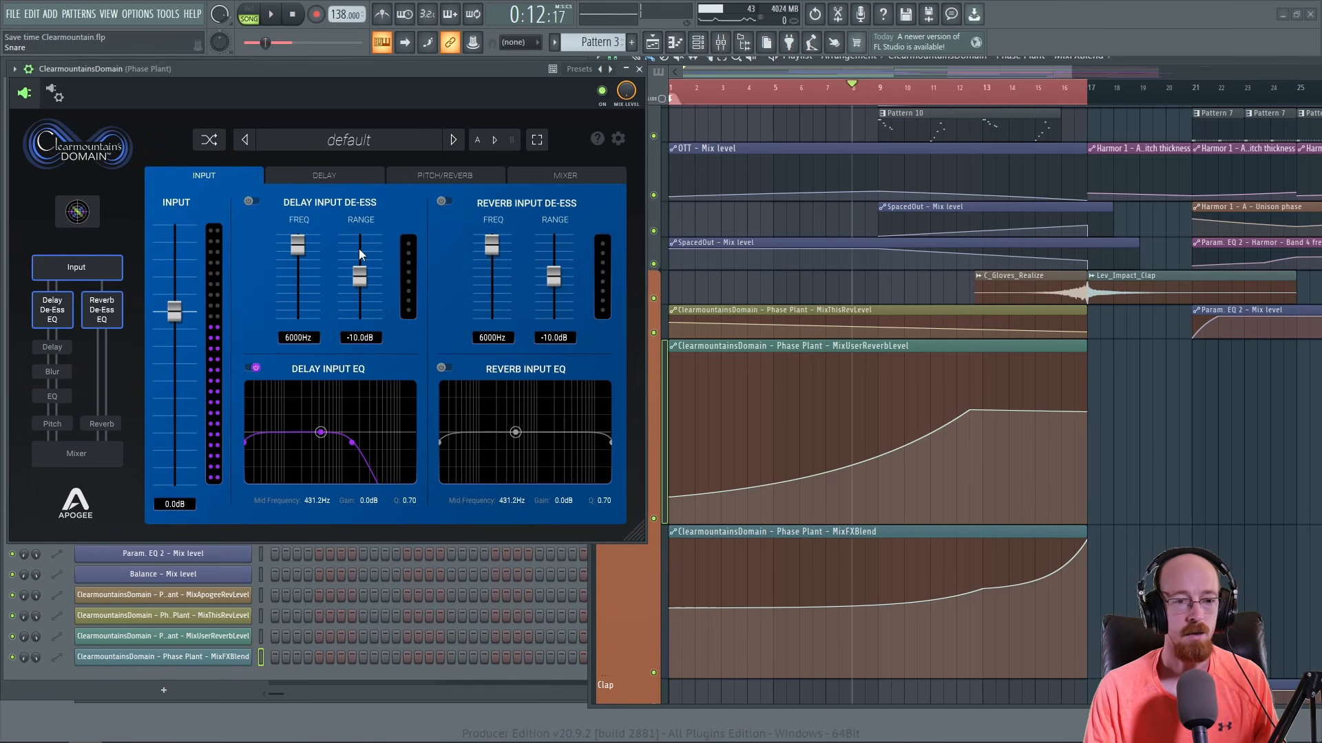
{"action": "left_click", "coordinate": [78, 213]}
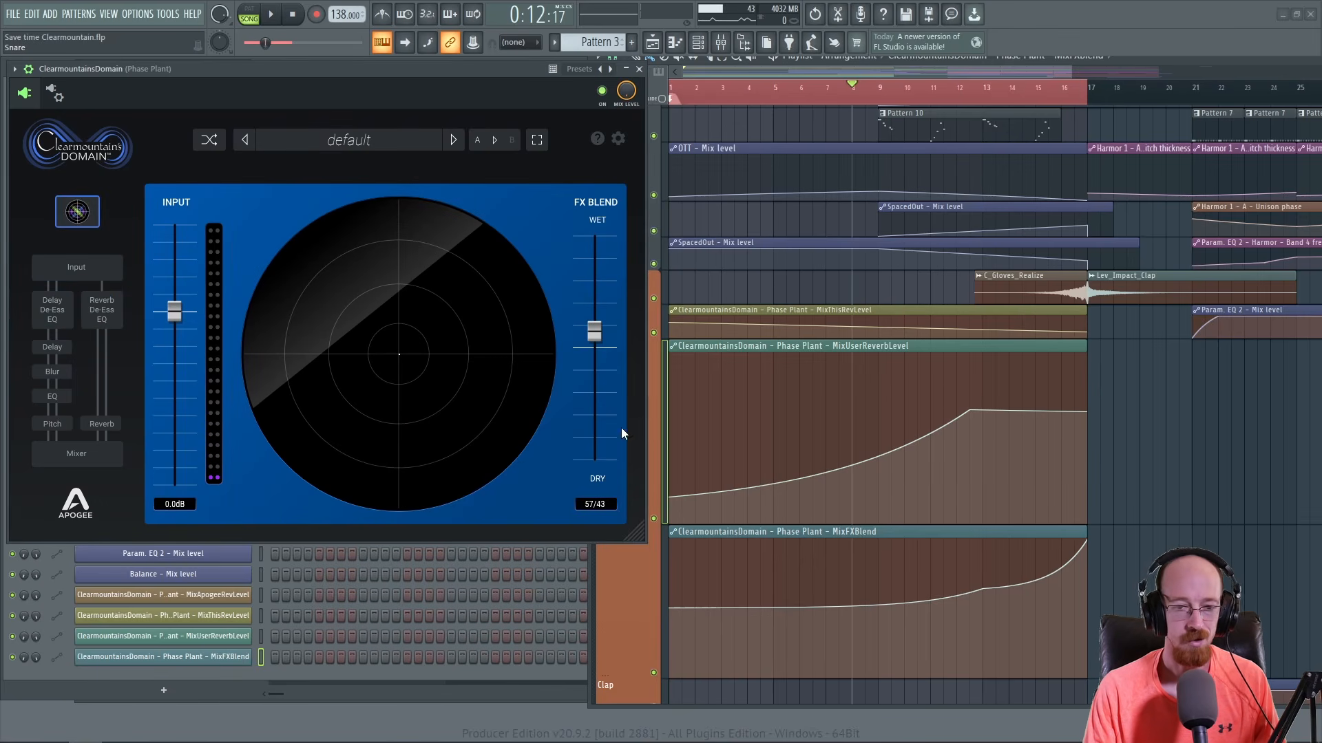
{"action": "left_click_drag", "start_coordinate": [637, 539], "coordinate": [559, 503]}
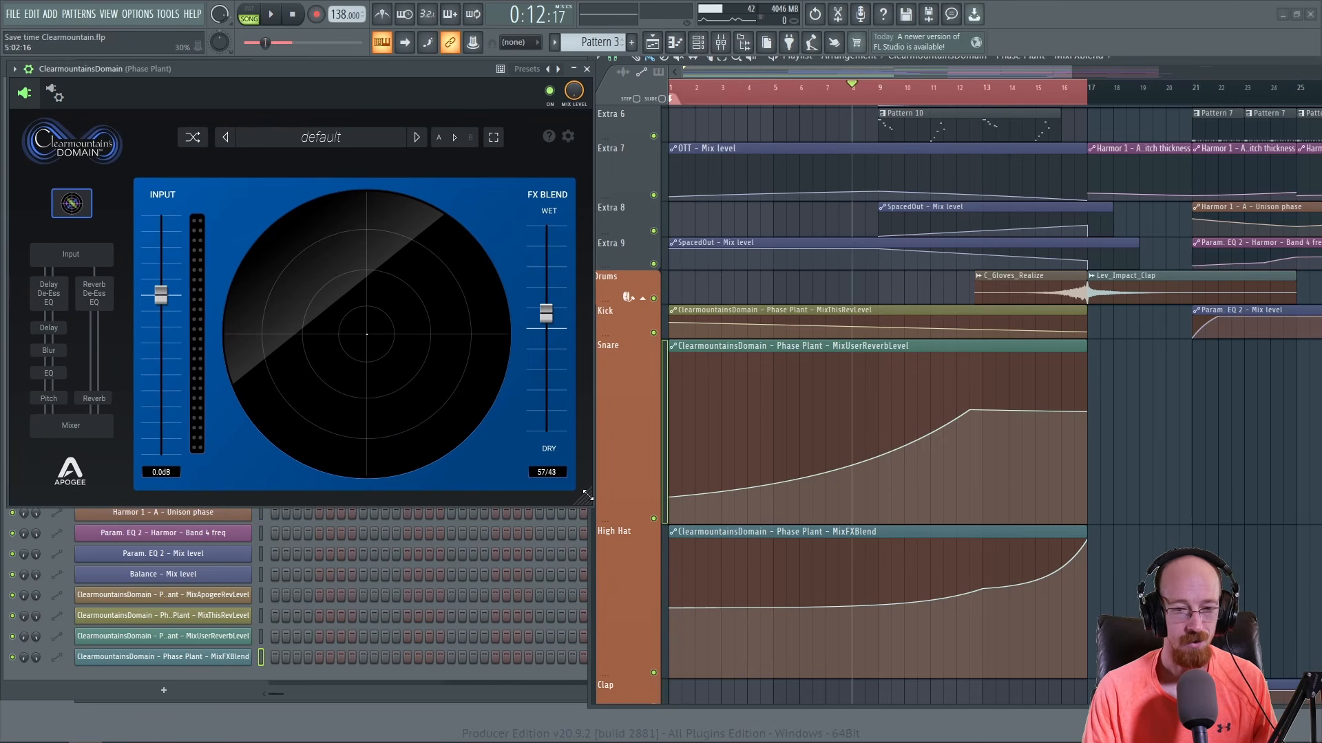
{"action": "left_click_drag", "start_coordinate": [587, 496], "coordinate": [237, 280]}
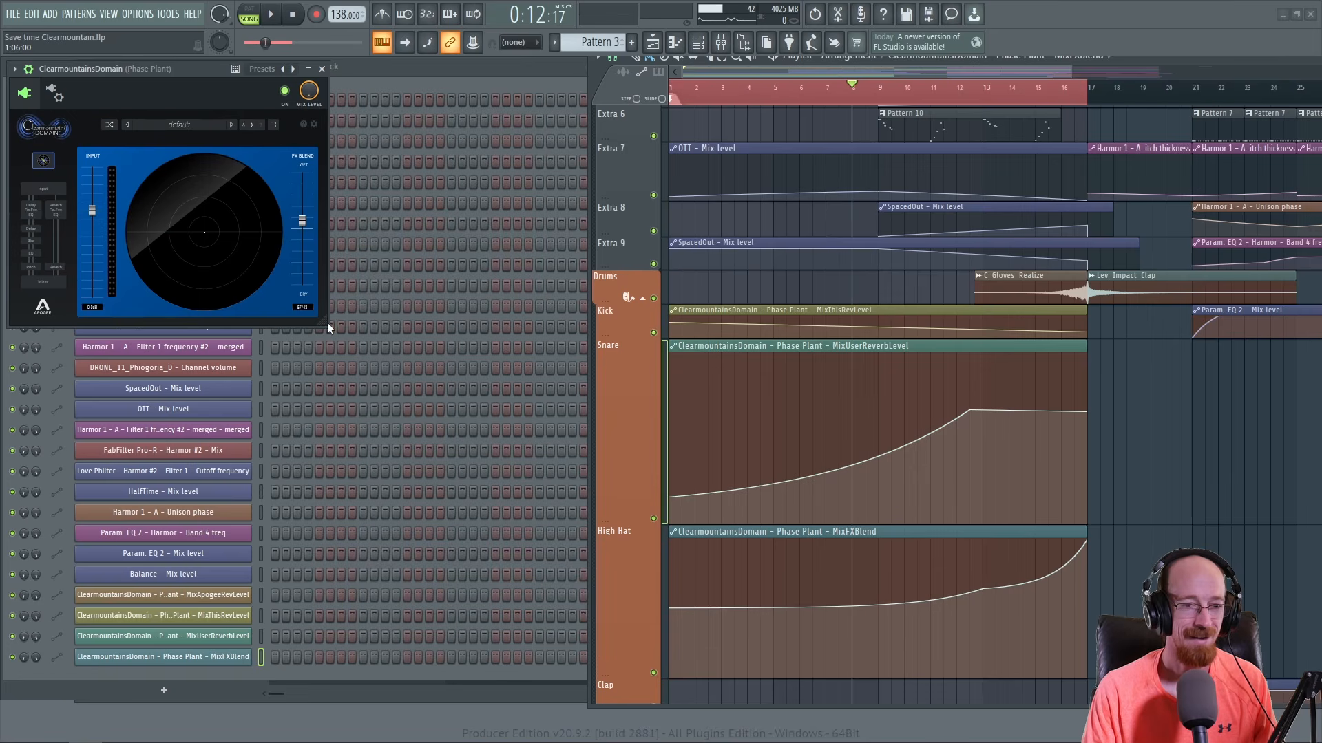
{"action": "left_click_drag", "start_coordinate": [329, 324], "coordinate": [672, 534]}
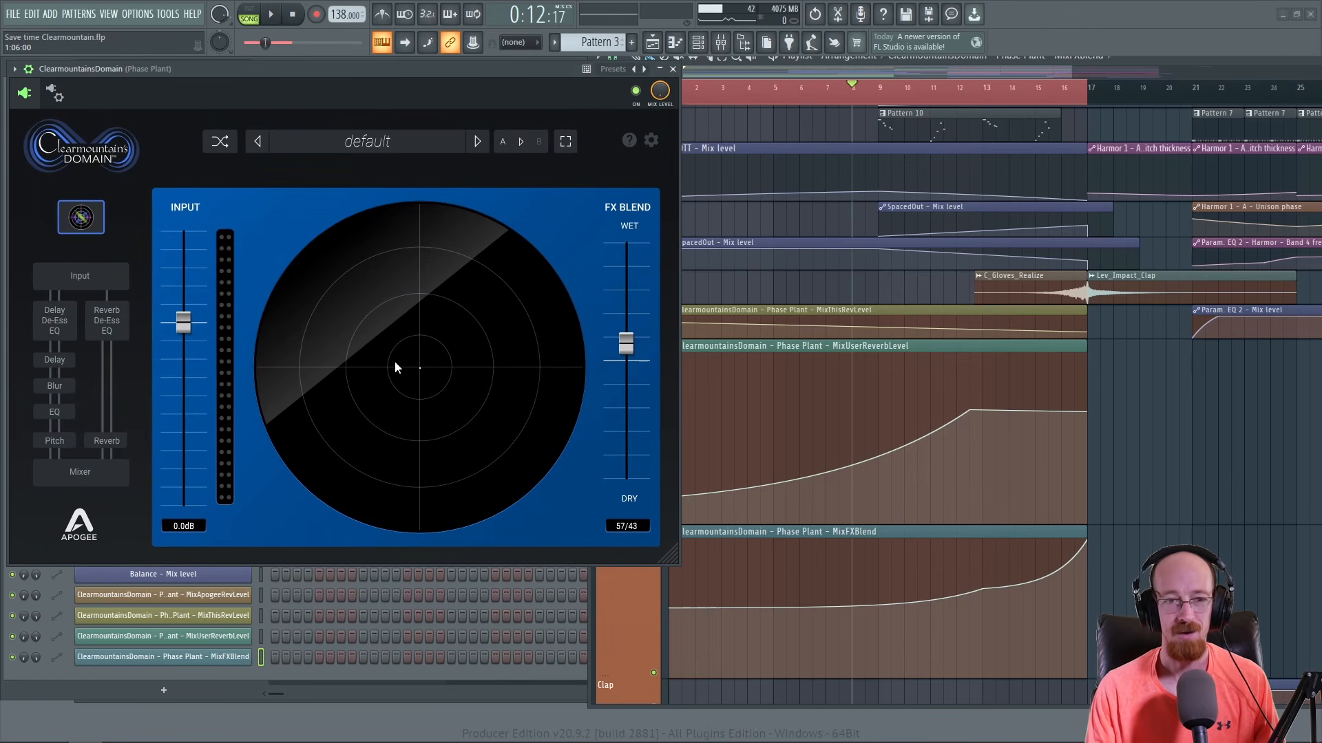
- Set the visualizer persistence to 0.39 in the plugin settings while checking it during playback, and return to the visualizer view
{"action": "left_click", "coordinate": [652, 141]}
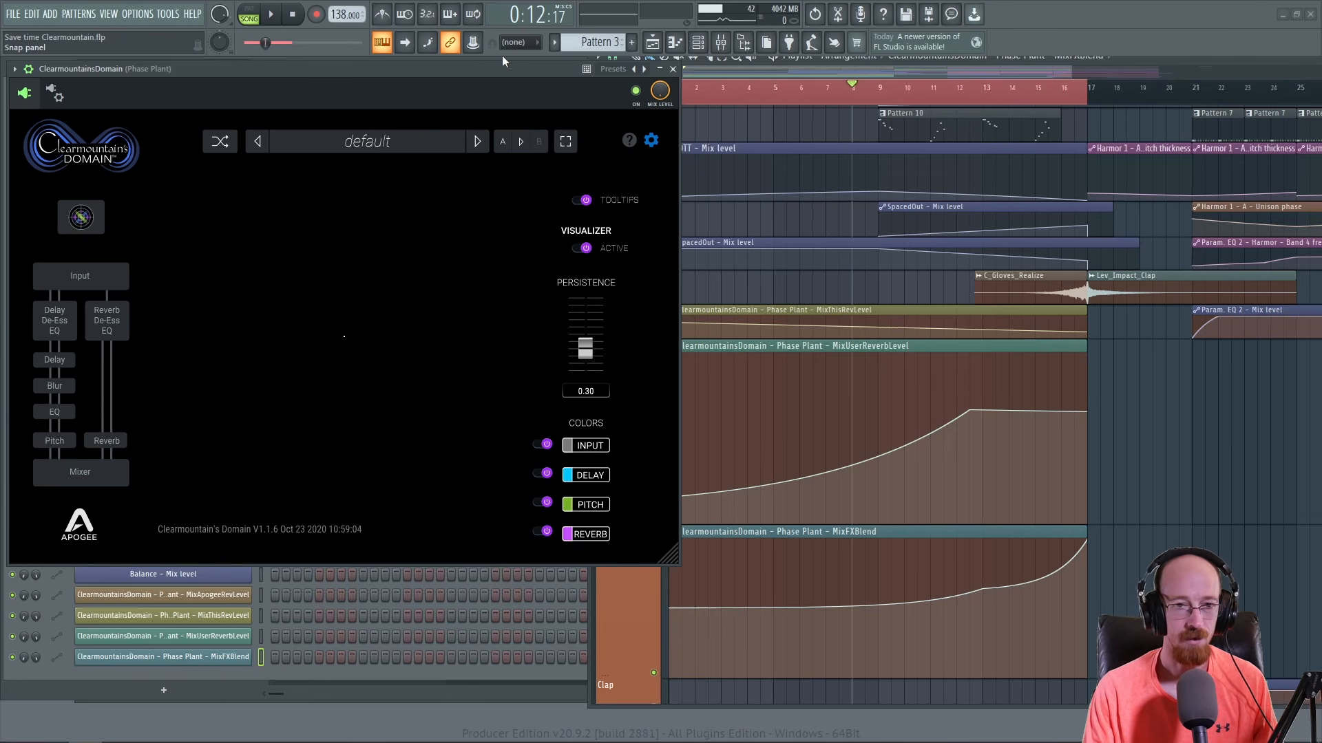
{"action": "scroll", "coordinate": [592, 327], "scroll_direction": "up", "scroll_amount": 3}
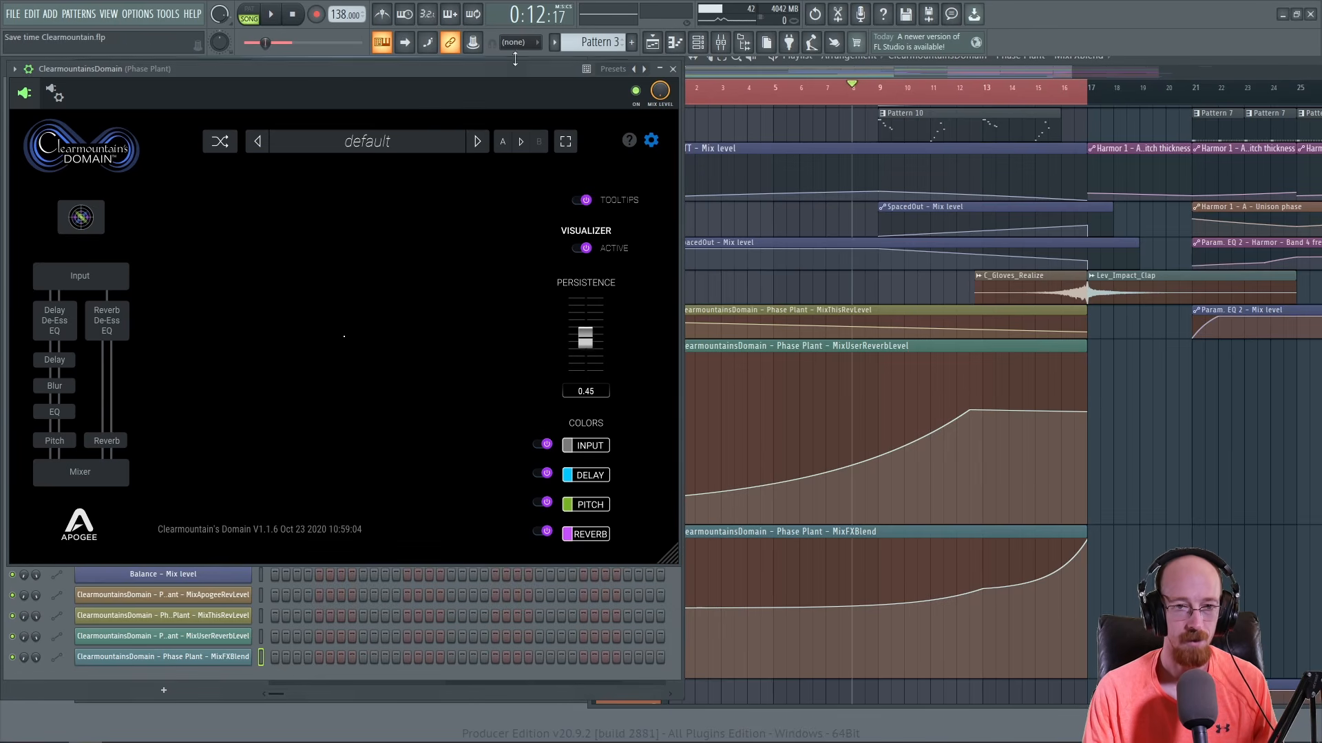
{"action": "key", "text": "space"}
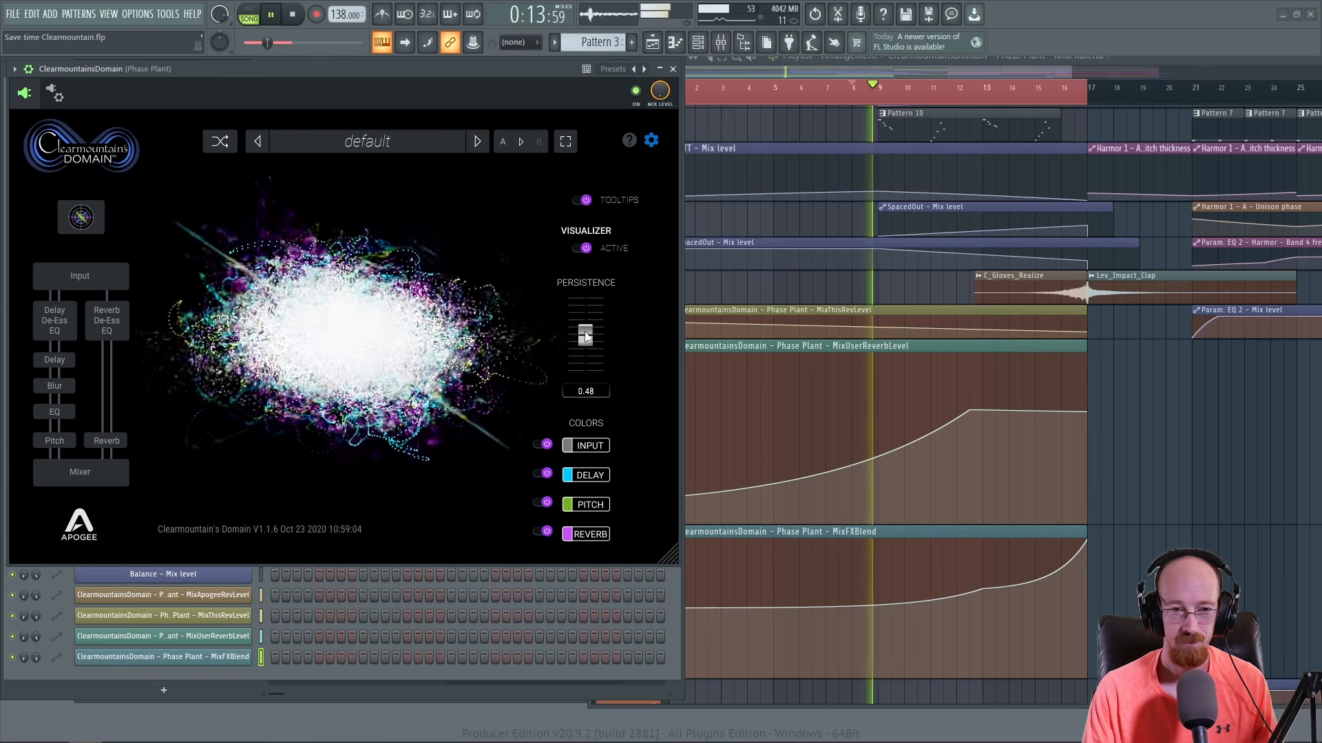
{"action": "left_click_drag", "start_coordinate": [588, 336], "coordinate": [588, 340]}
{"action": "key", "text": "space"}
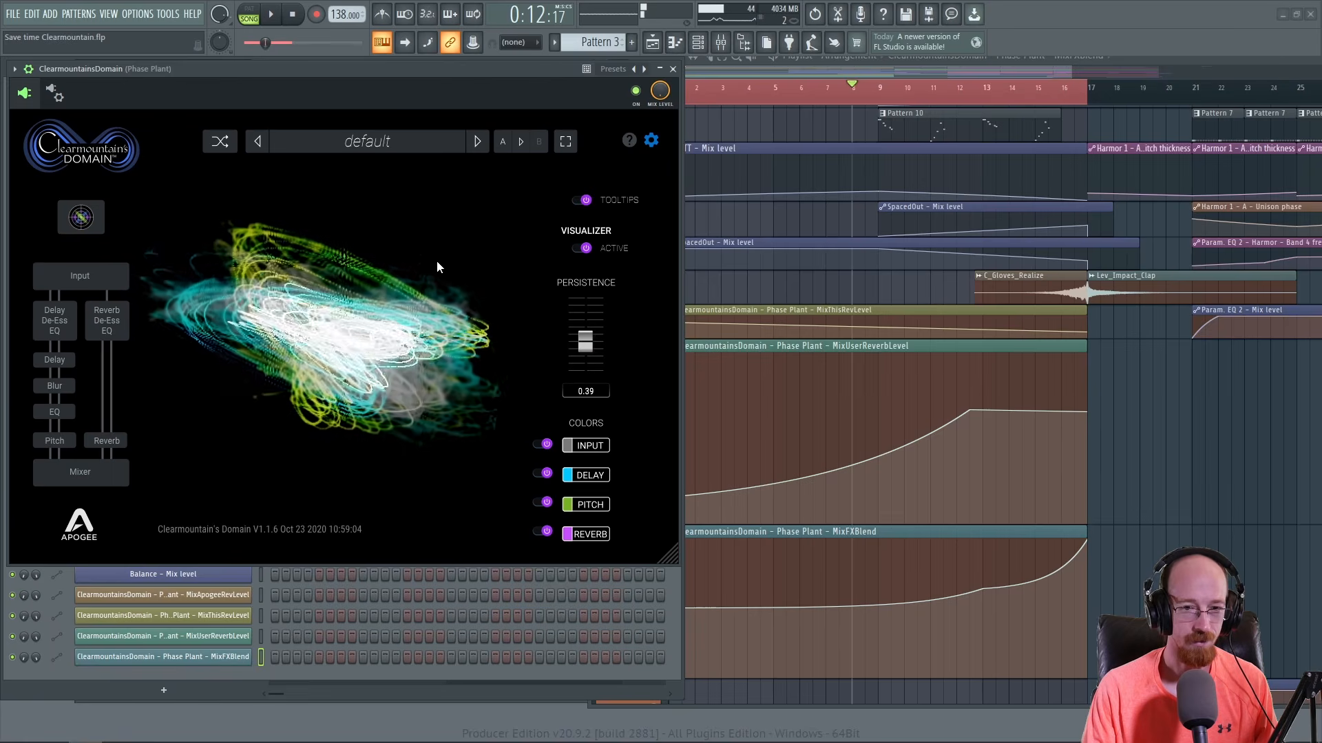
{"action": "left_click", "coordinate": [650, 140]}
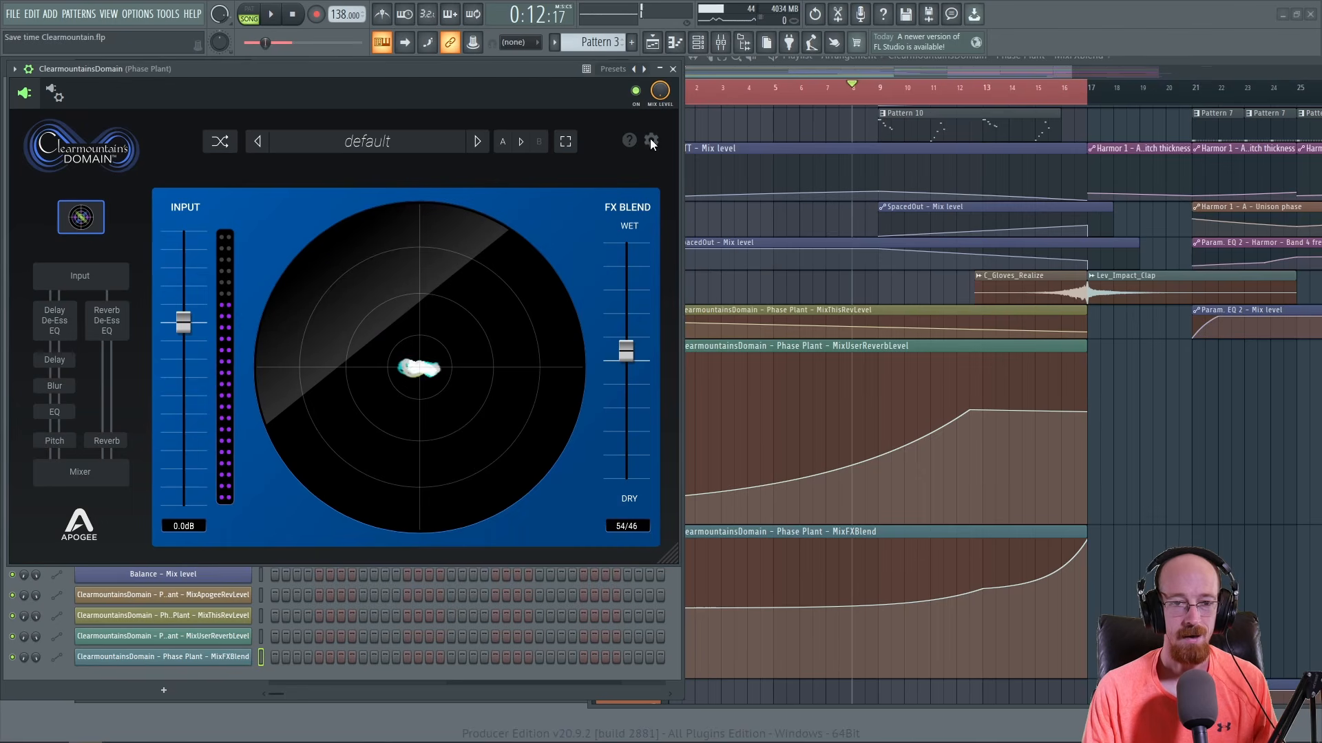
- Toggle the visualizer between full-size and normal display, watch it full-size while playing the song from the start, and restore the normal display
{"action": "left_click", "coordinate": [565, 147]}
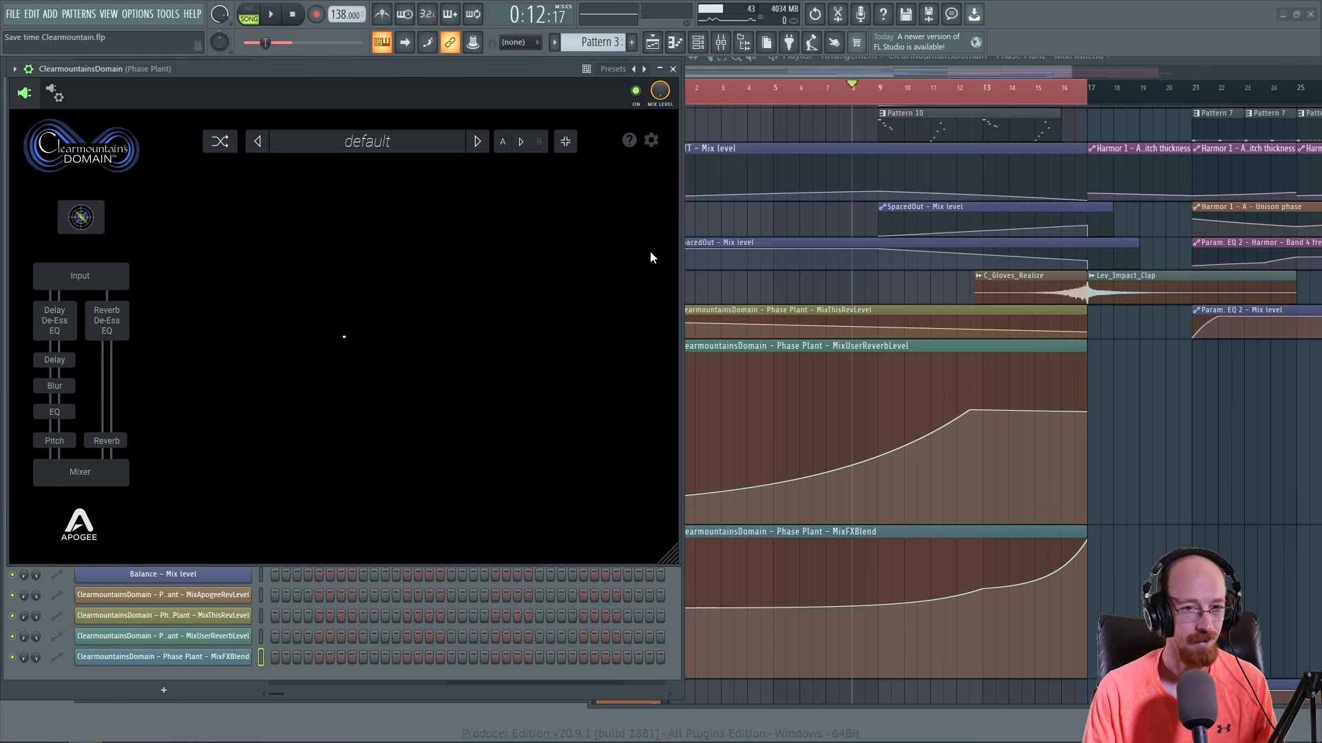
{"action": "left_click", "coordinate": [567, 151]}
{"action": "left_click", "coordinate": [567, 144]}
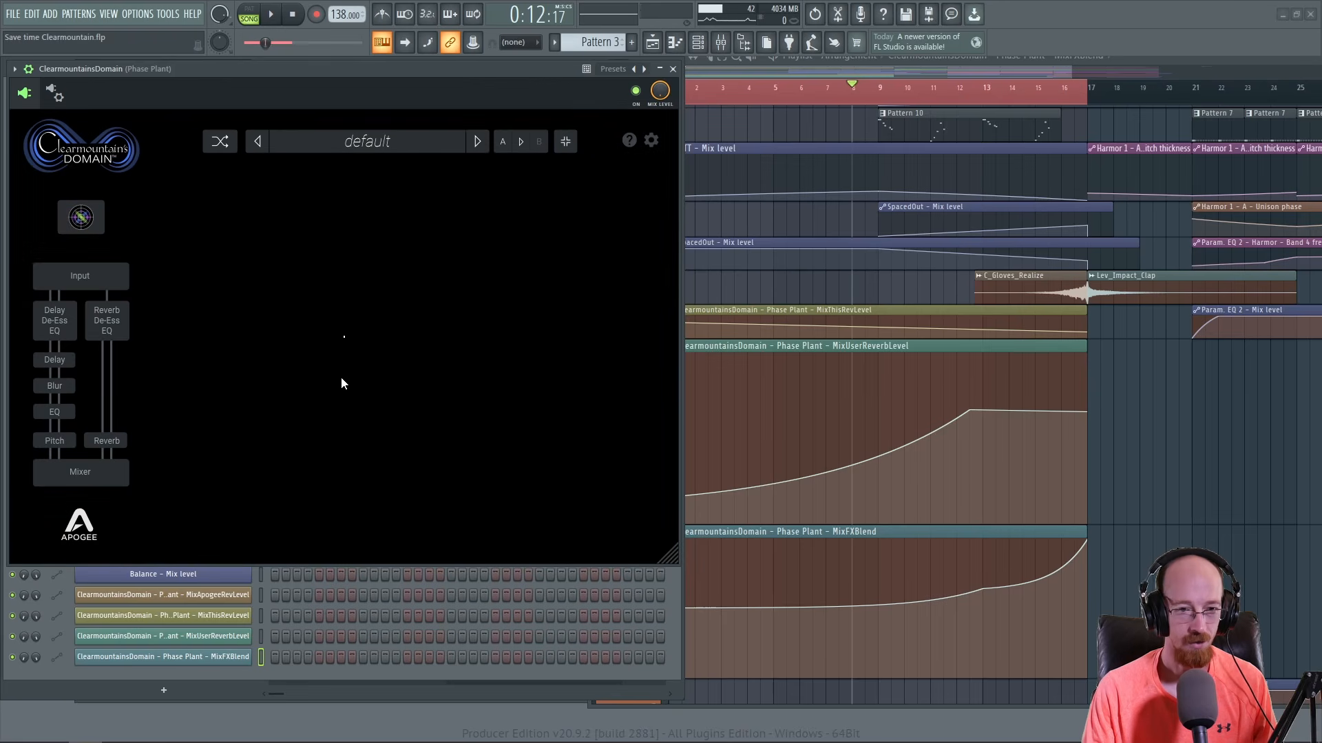
{"action": "left_click", "coordinate": [568, 144]}
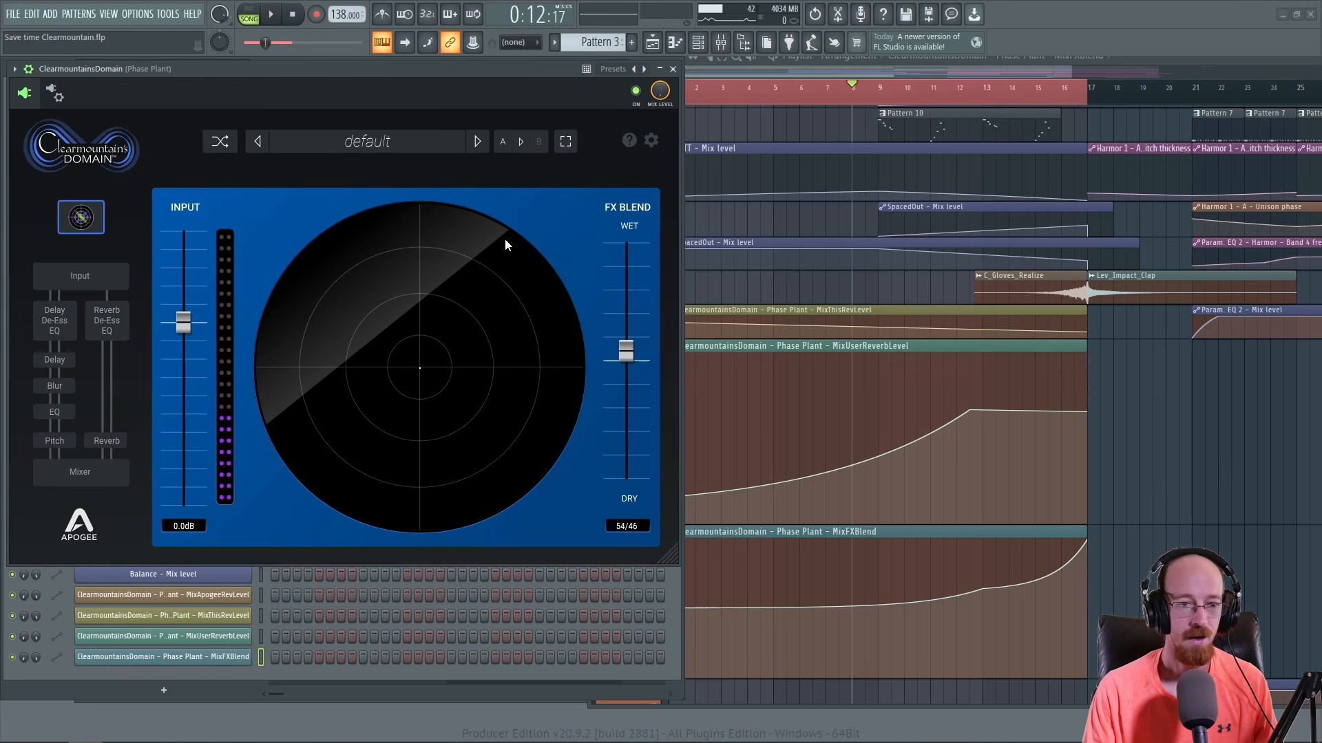
{"action": "left_click", "coordinate": [568, 144]}
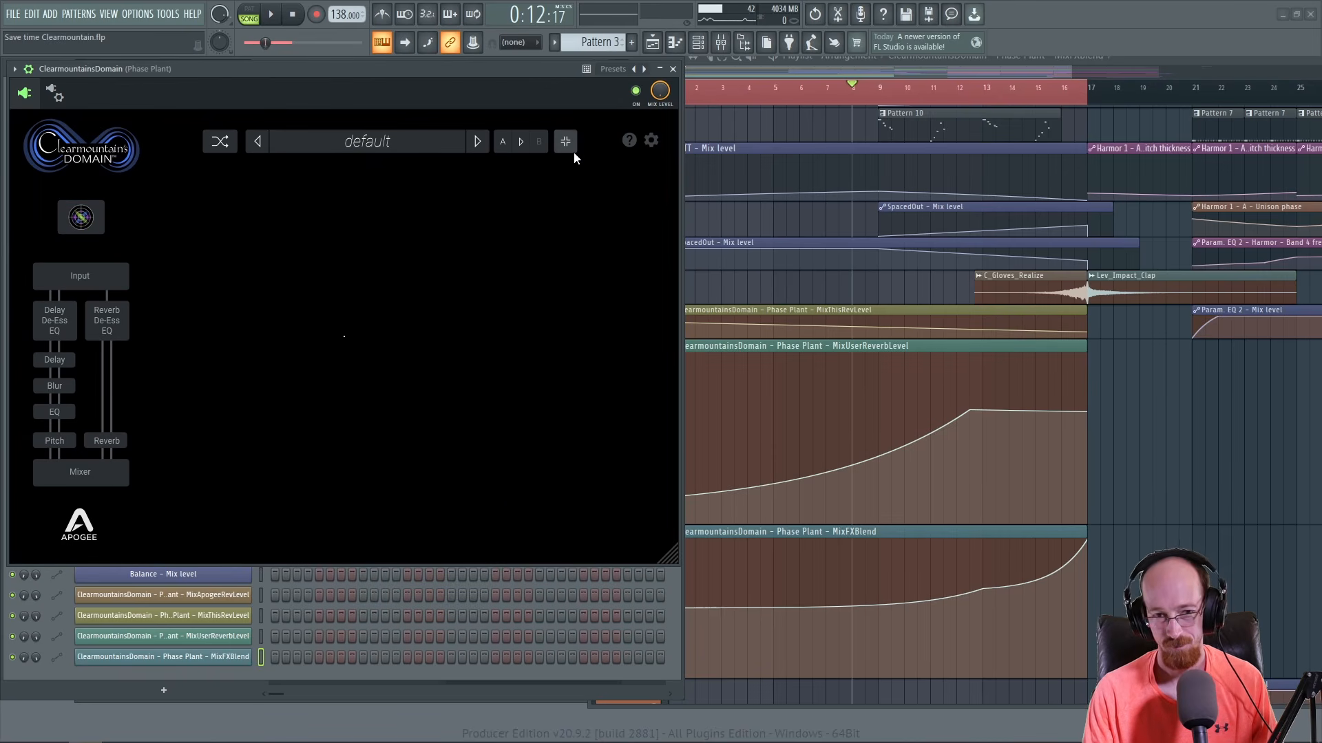
{"action": "key", "text": "space"}
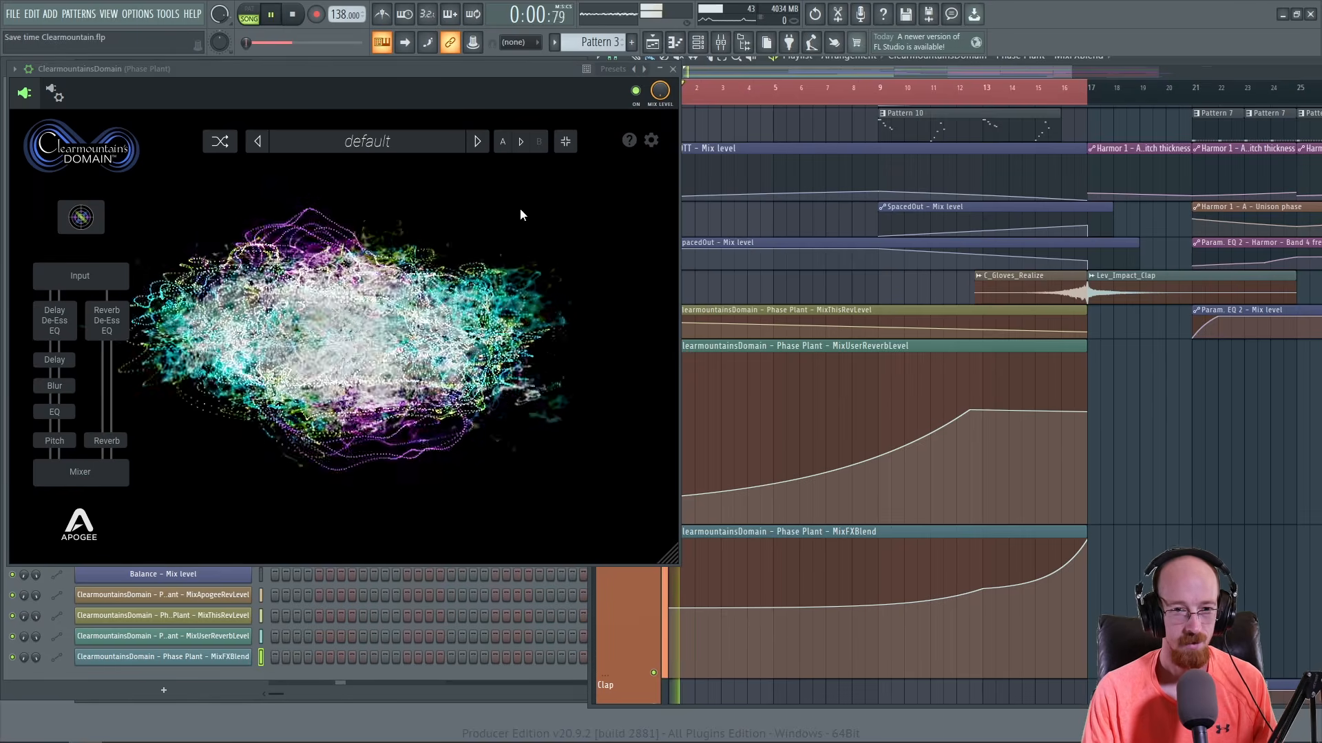
{"action": "key", "text": "space"}
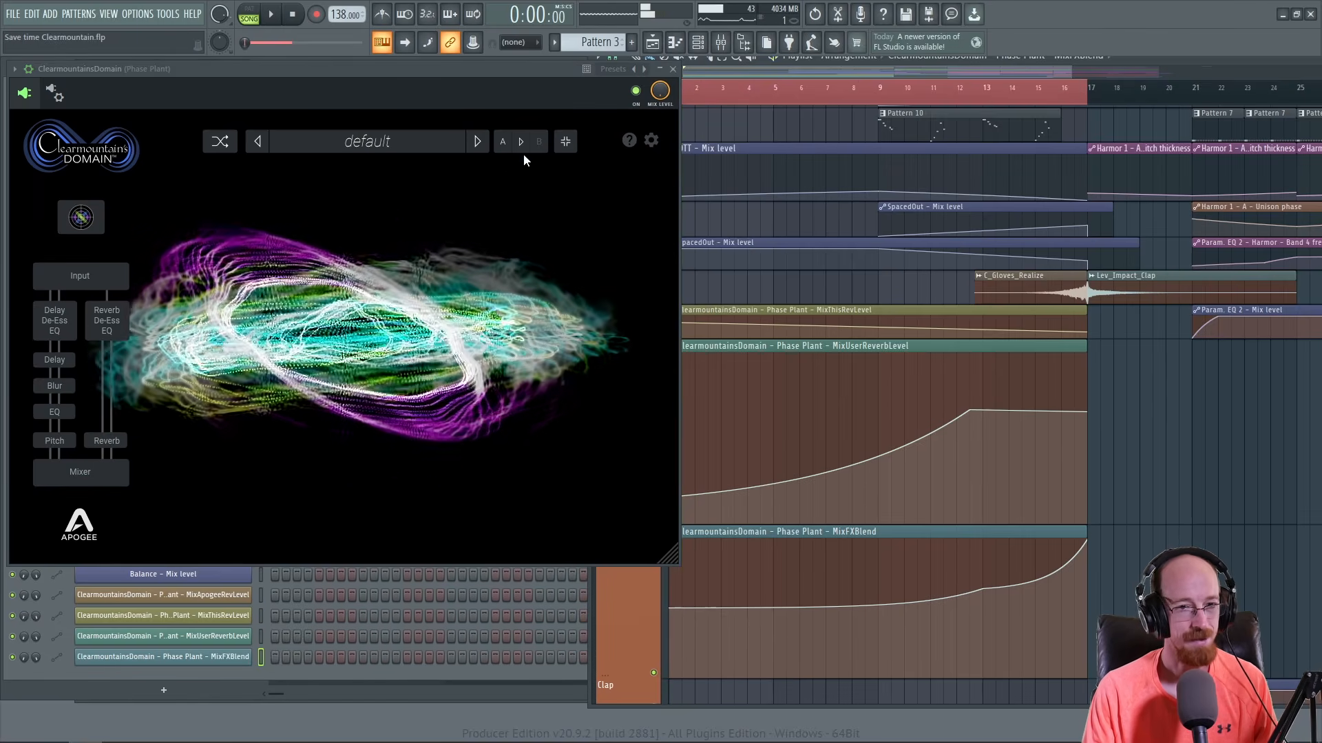
{"action": "left_click", "coordinate": [570, 141]}
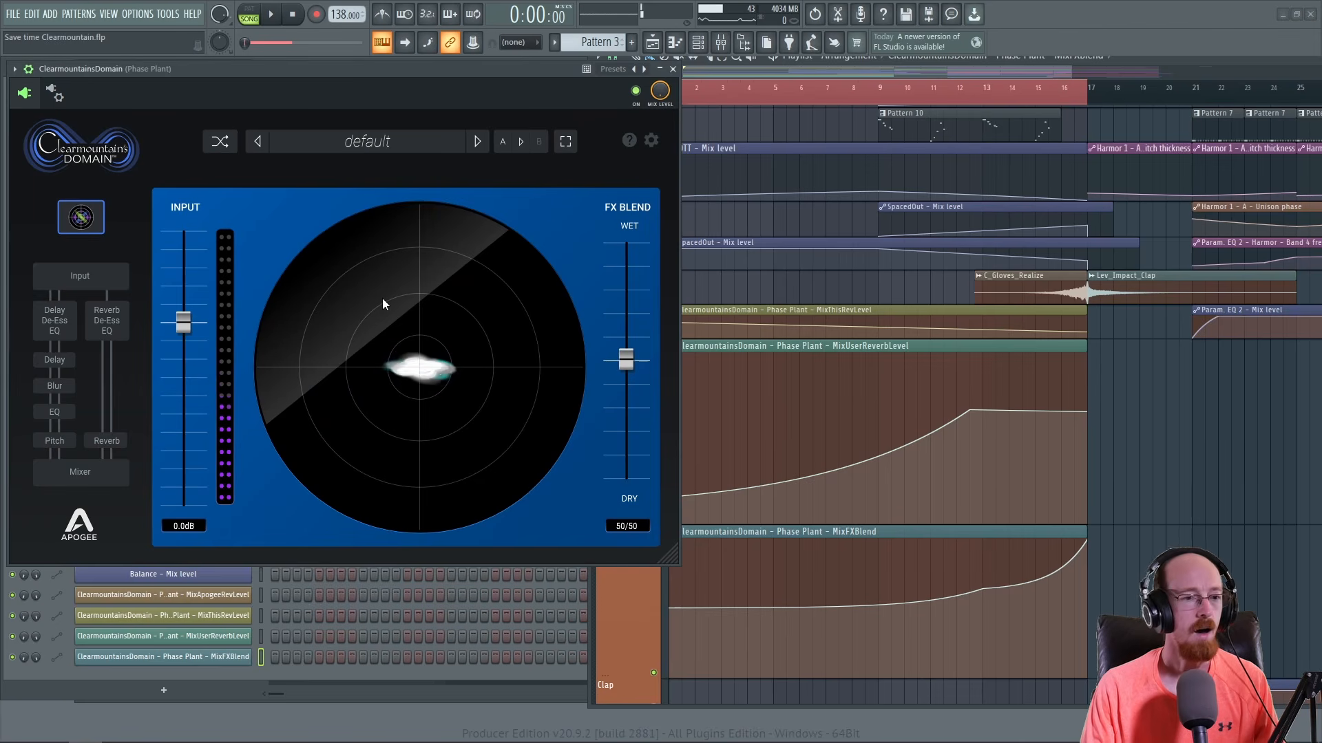
- Add a second ClearmountainsDomain instance to slot 5 of the Phase Plant mixer track and bypass the first instance
{"action": "left_click", "coordinate": [674, 69]}
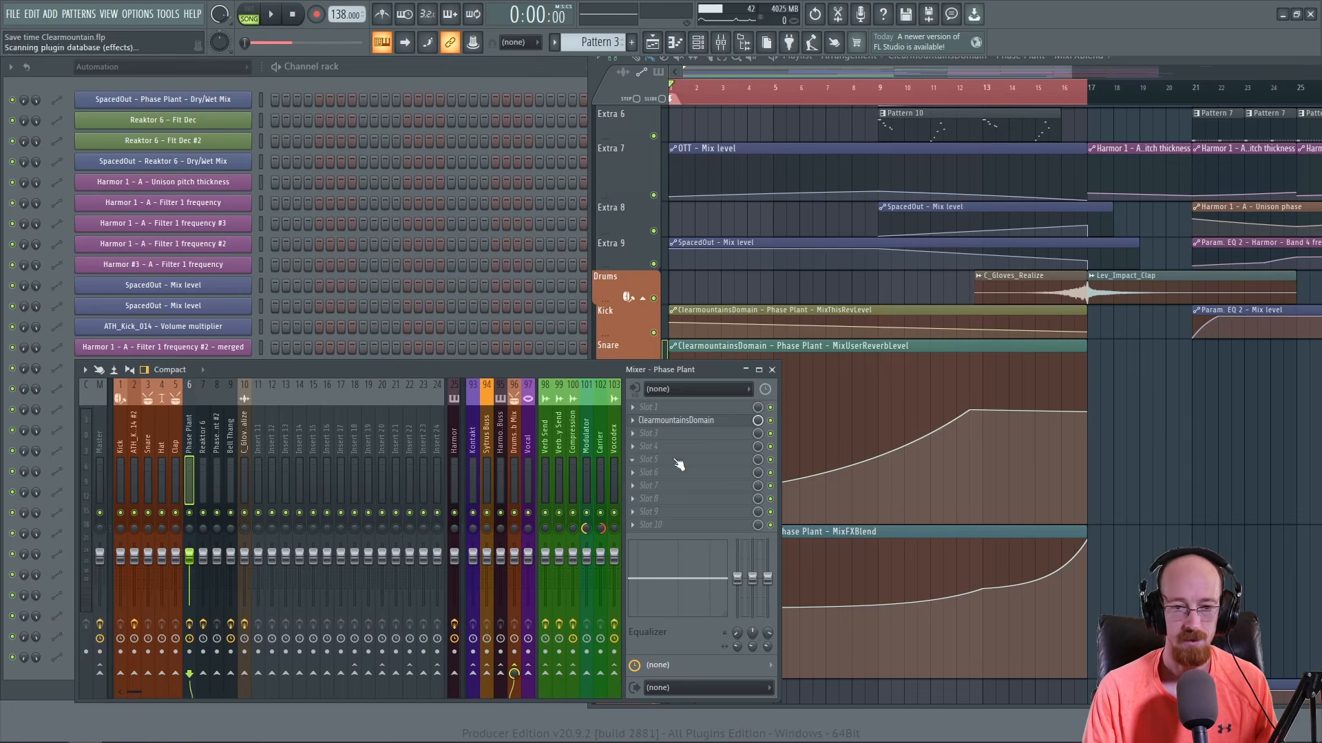
{"action": "key", "text": "F8"}
{"action": "type", "text": "clear"}
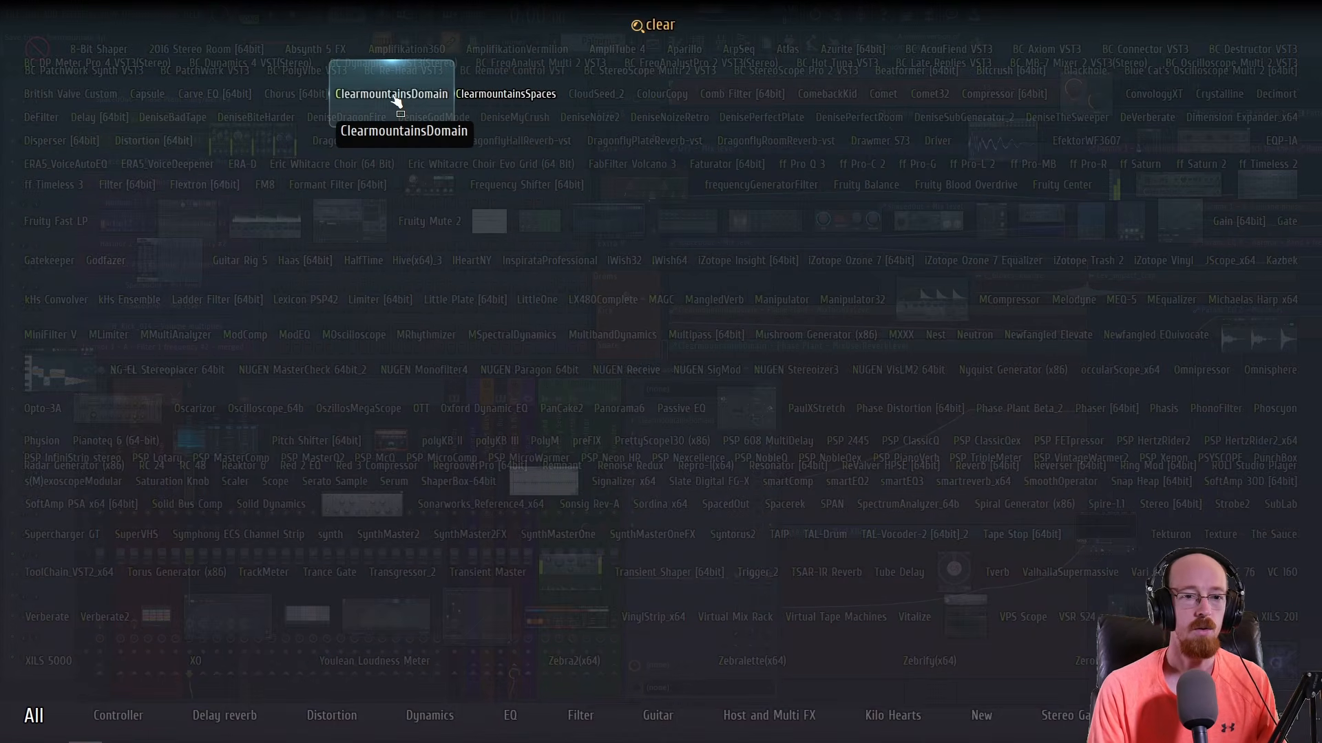
{"action": "left_click", "coordinate": [334, 88]}
{"action": "left_click_drag", "start_coordinate": [394, 165], "coordinate": [369, 72]}
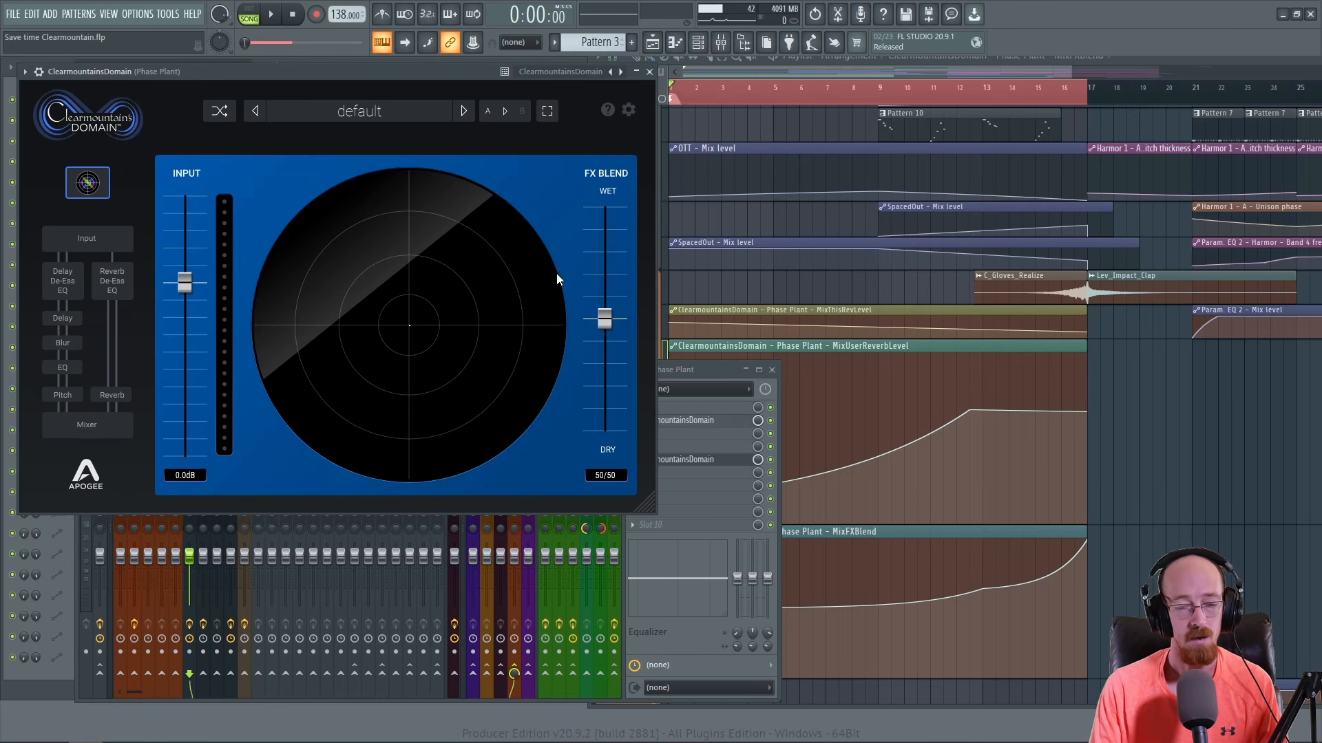
{"action": "left_click", "coordinate": [729, 427]}
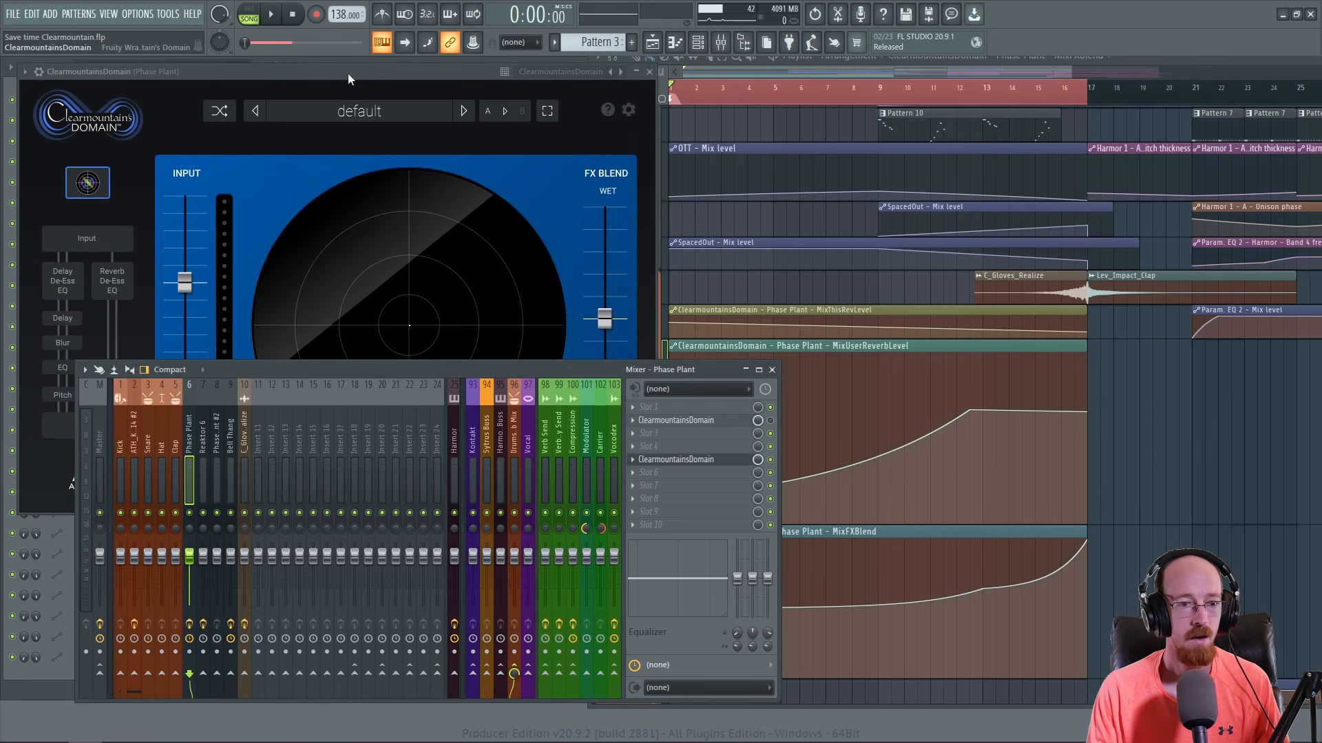
- Randomize the new instance's settings, review its Input and Delay settings, and audition the result from the song's start
{"action": "left_click", "coordinate": [224, 205]}
{"action": "left_click", "coordinate": [216, 118]}
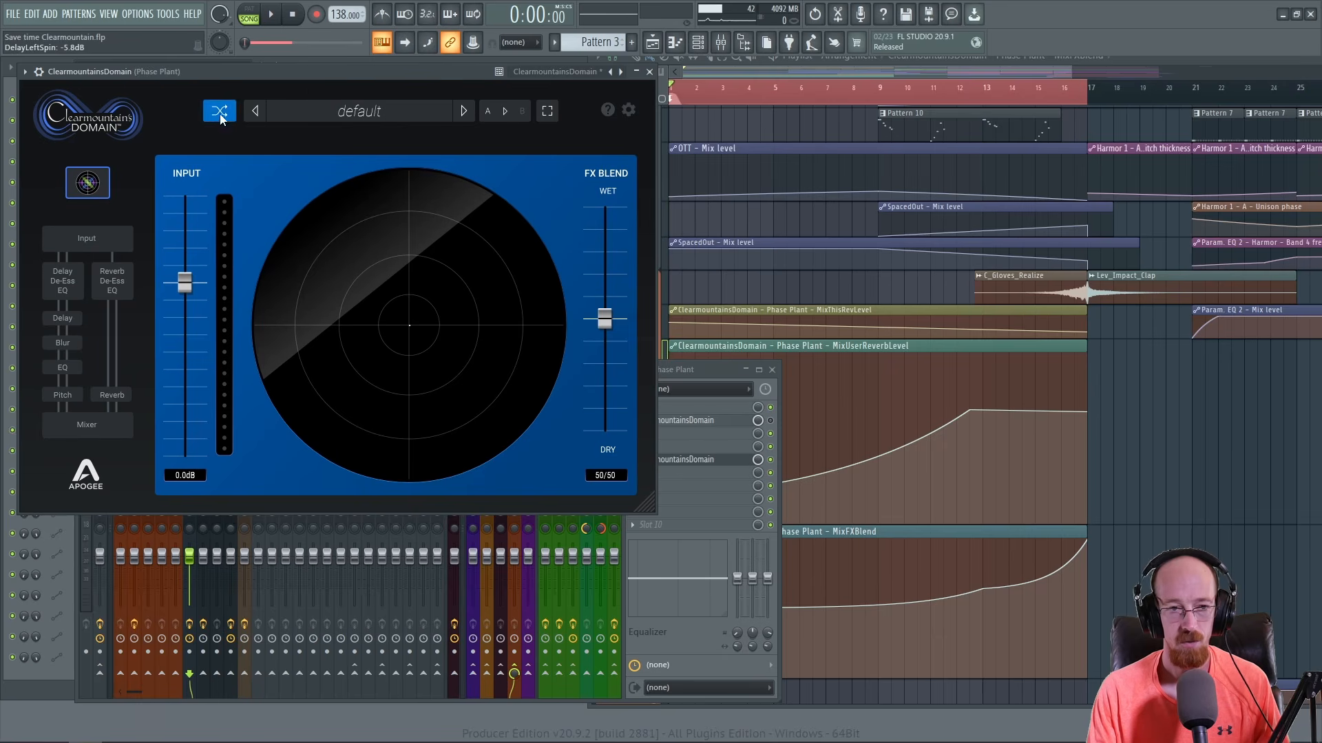
{"action": "left_click", "coordinate": [110, 247]}
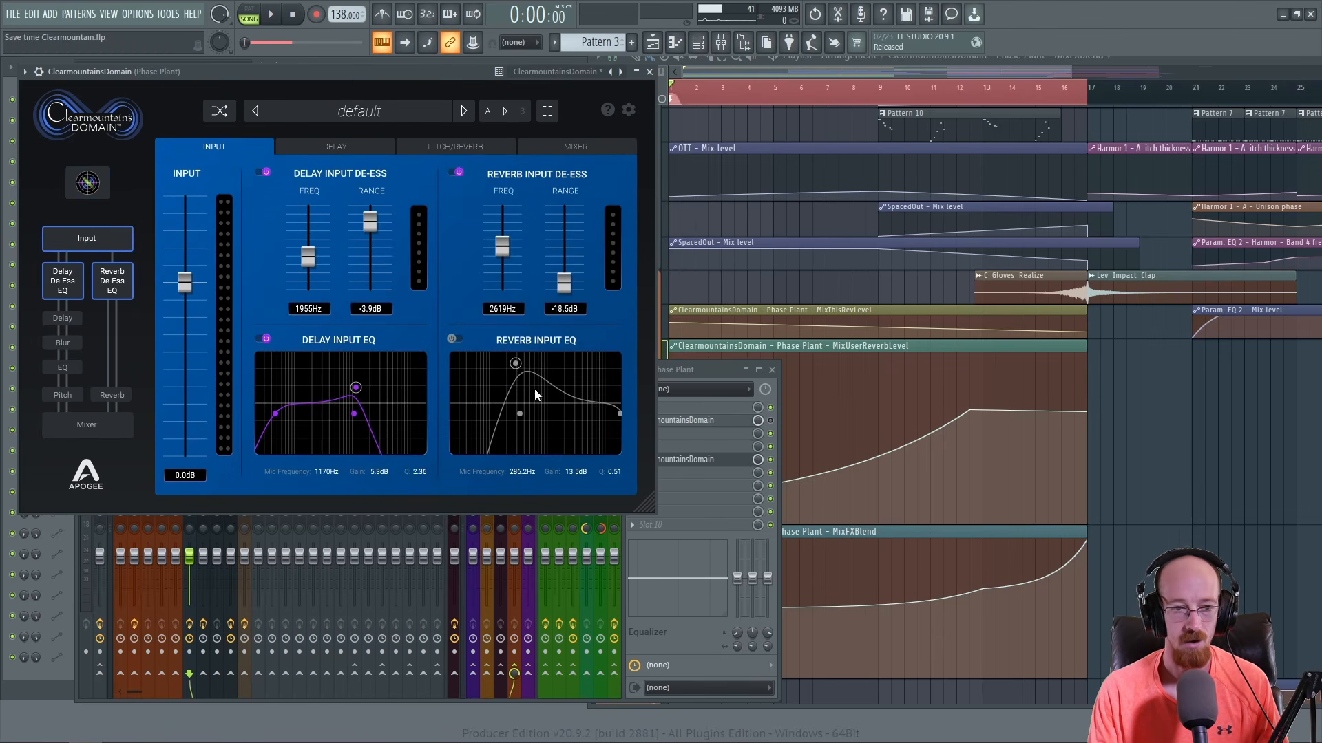
{"action": "left_click", "coordinate": [78, 340]}
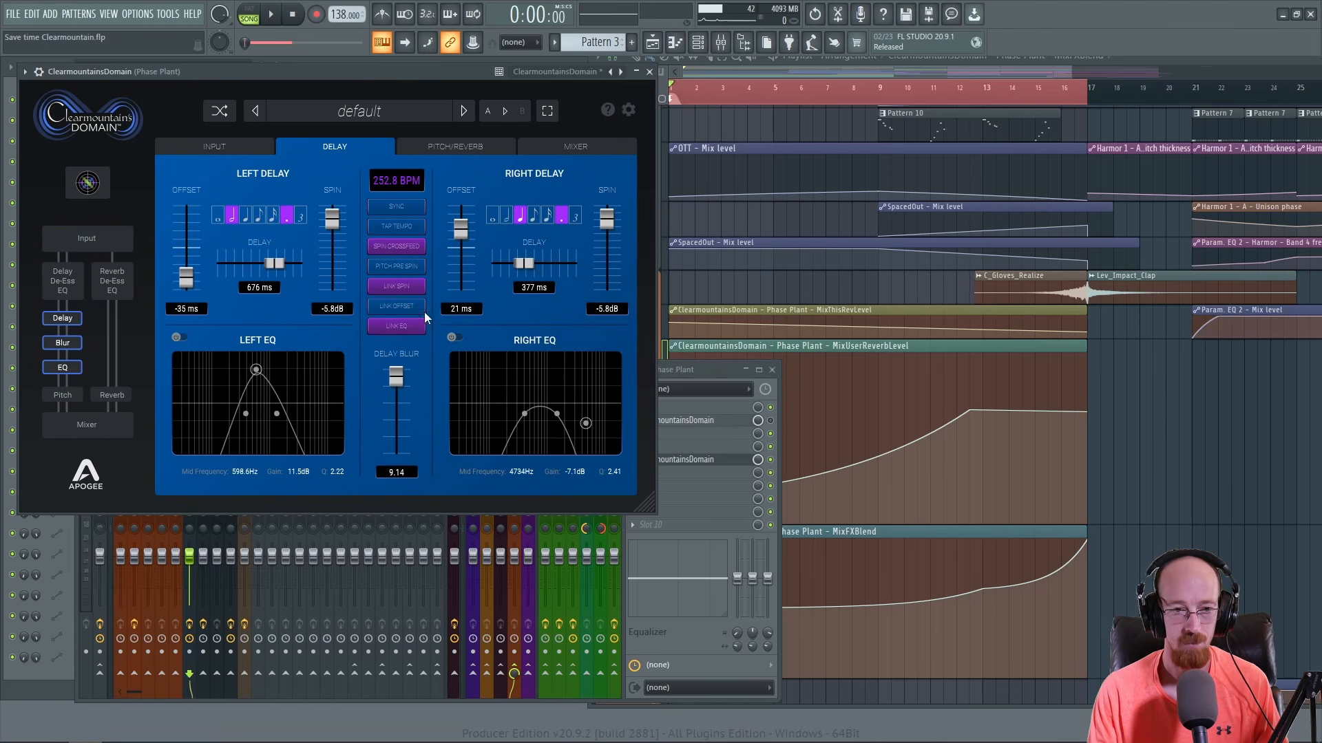
{"action": "key", "text": "space"}
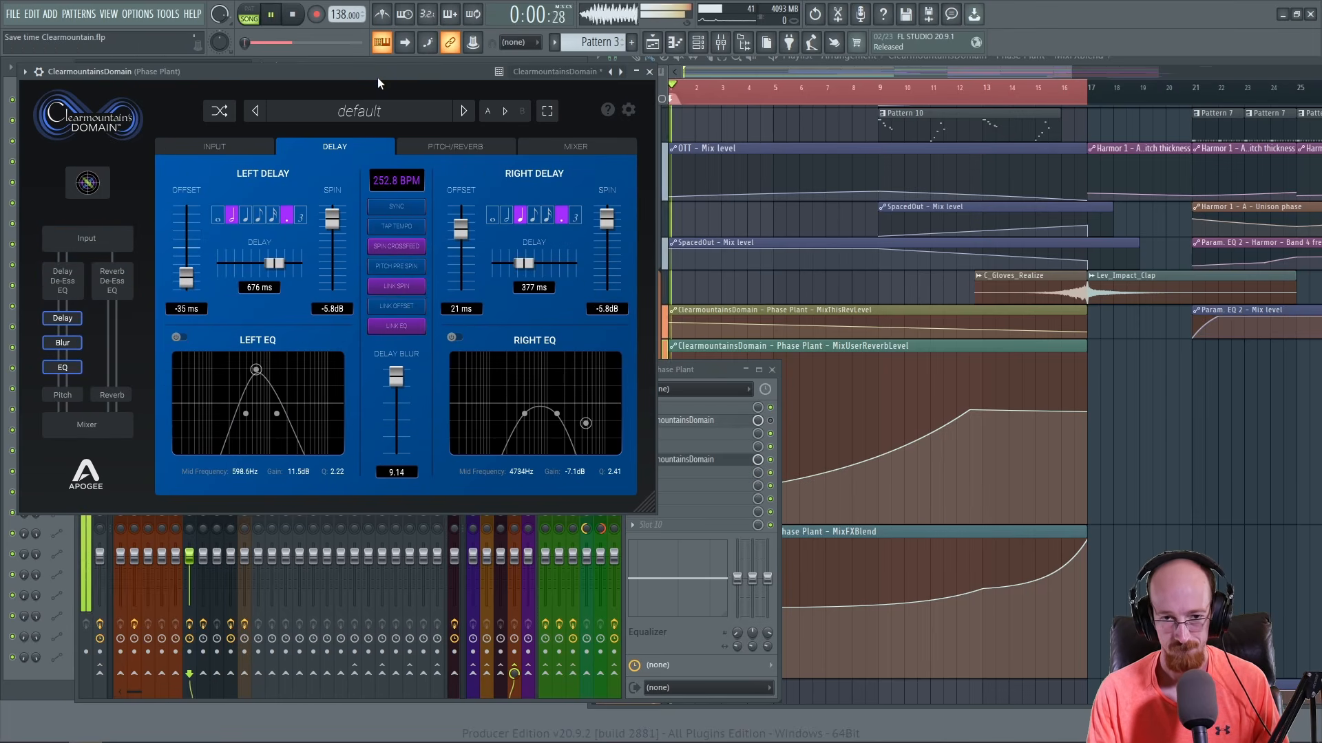
{"action": "key", "text": "space"}
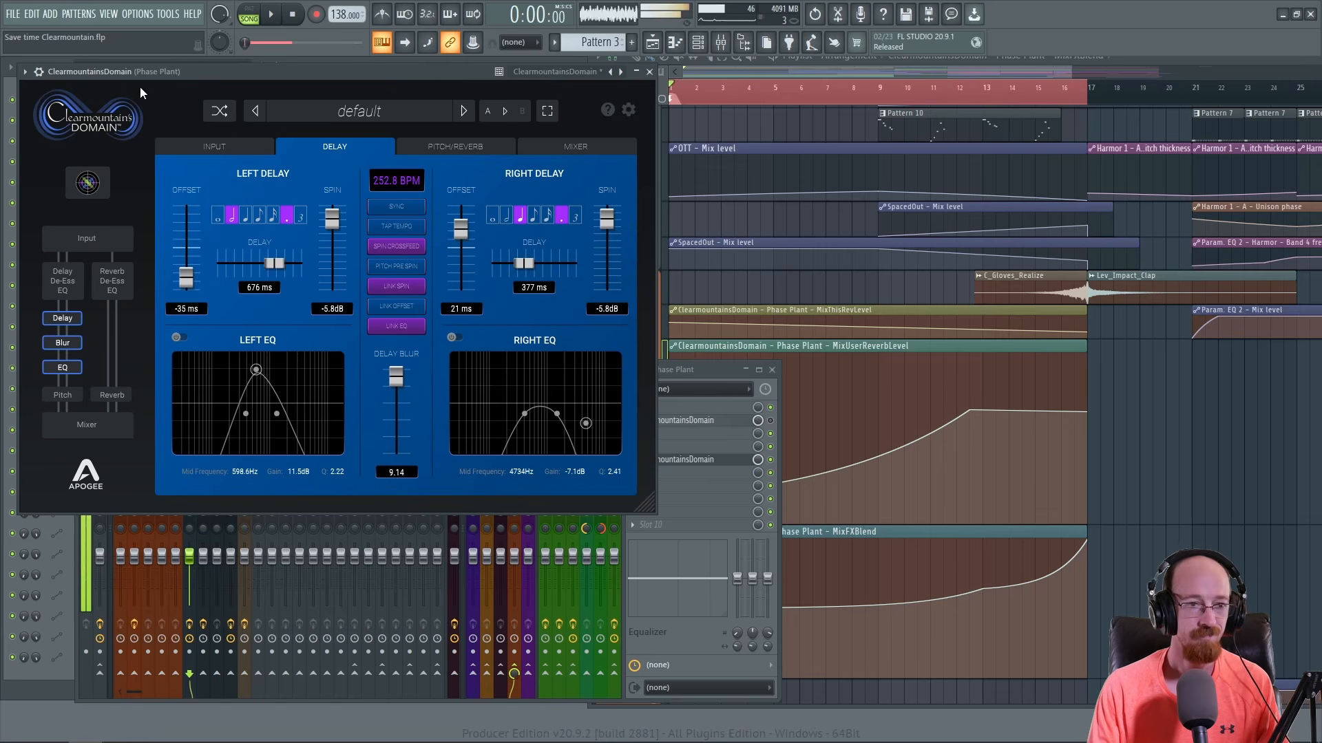
- Randomize the settings two more times, show the plugin wrapper's controls, raise the mix level, and audition the sound from the start
{"action": "left_click", "coordinate": [219, 111]}
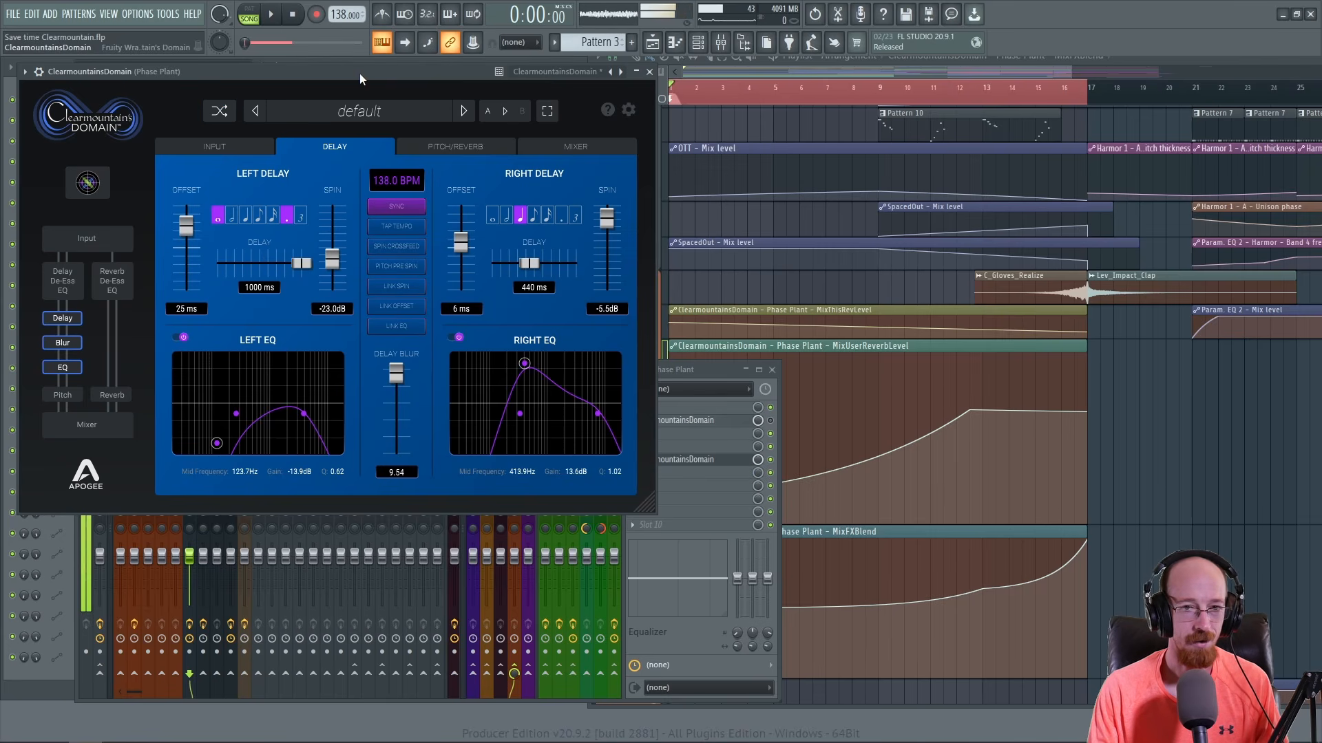
{"action": "left_click", "coordinate": [39, 72]}
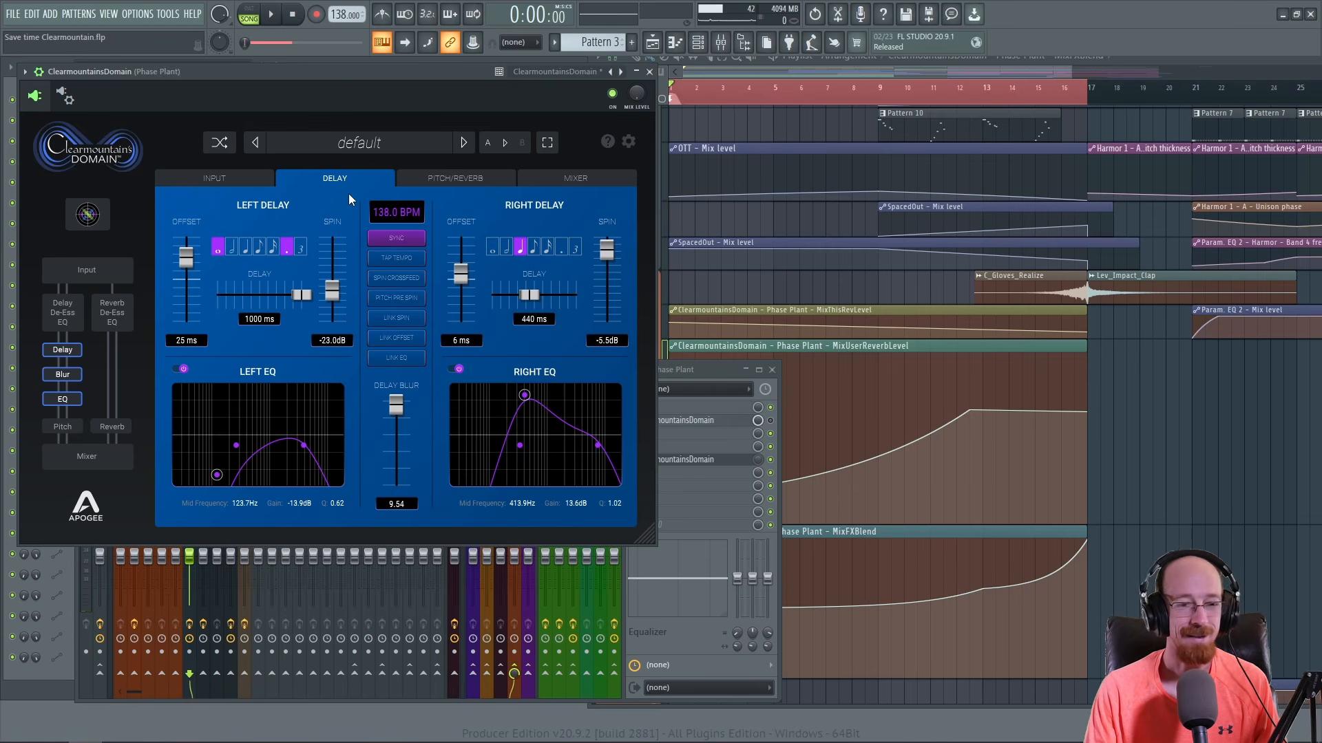
{"action": "left_click", "coordinate": [220, 143]}
{"action": "left_click_drag", "start_coordinate": [636, 93], "coordinate": [640, 17]}
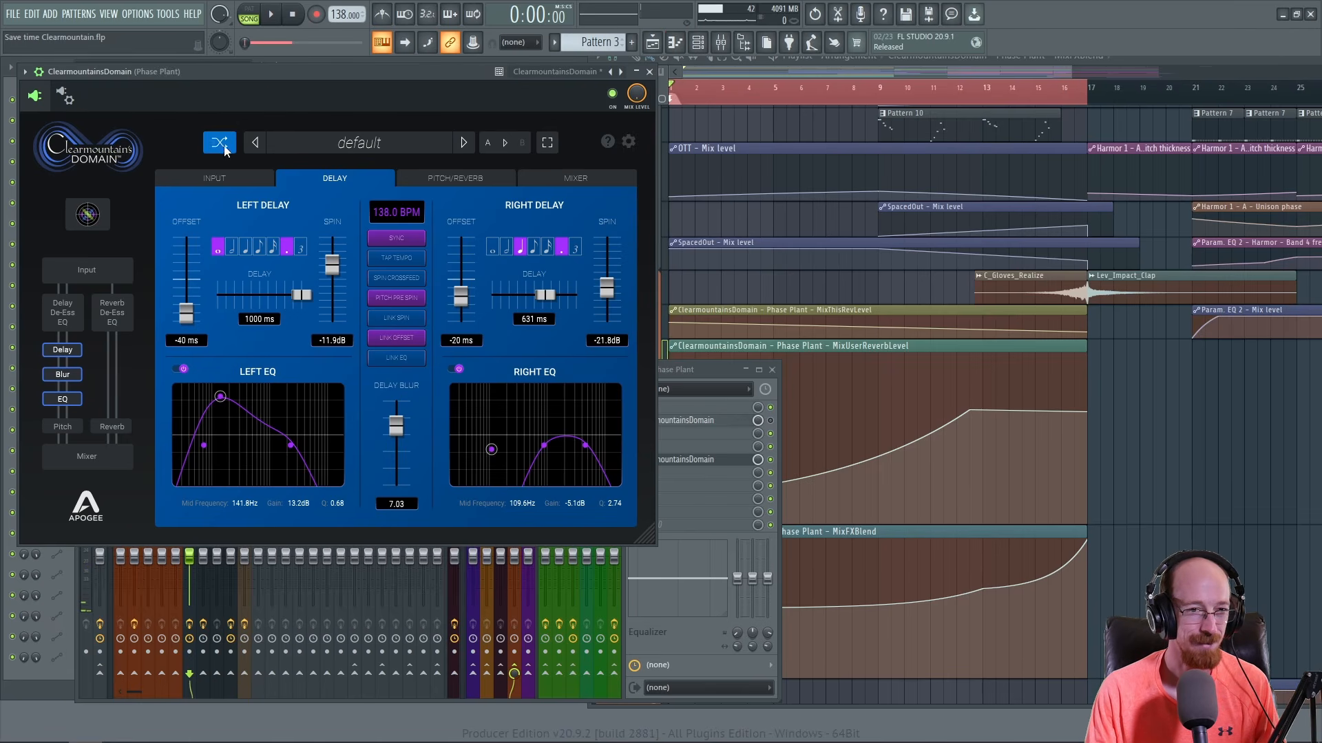
{"action": "key", "text": "space"}
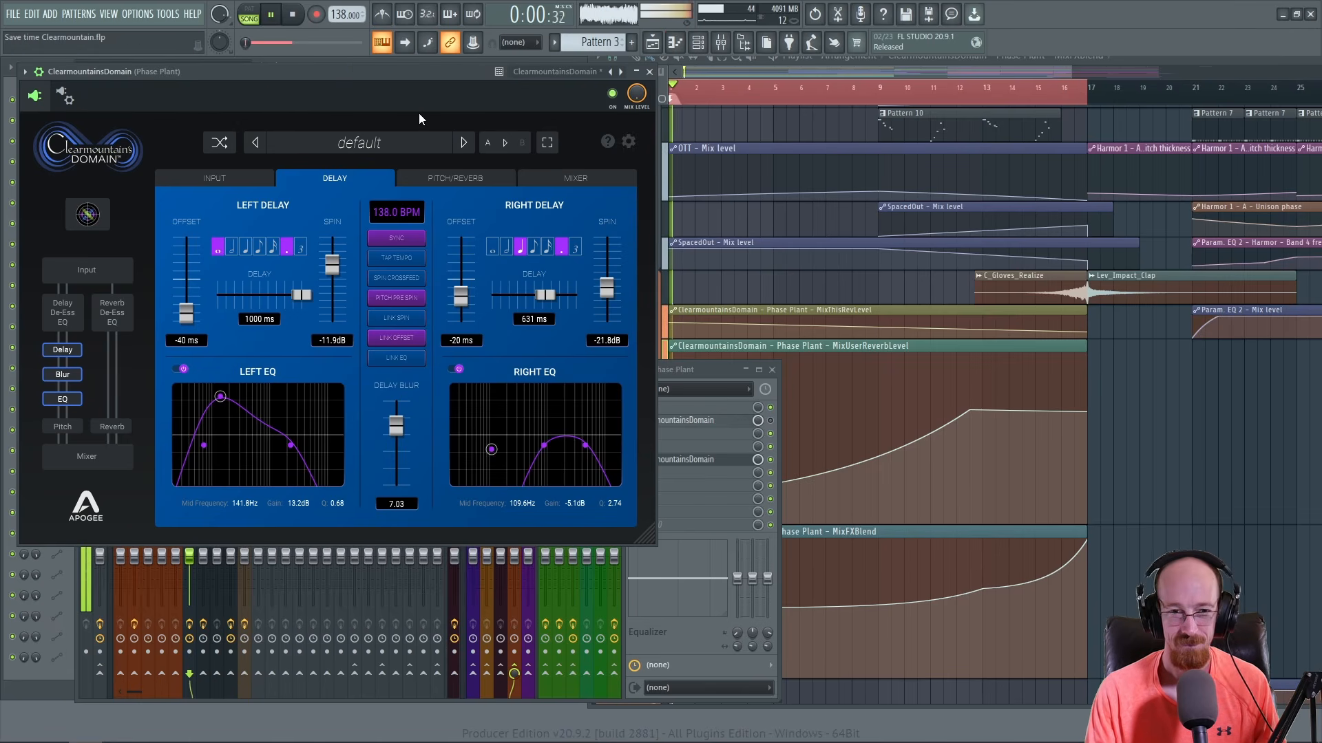
{"action": "key", "text": "space"}
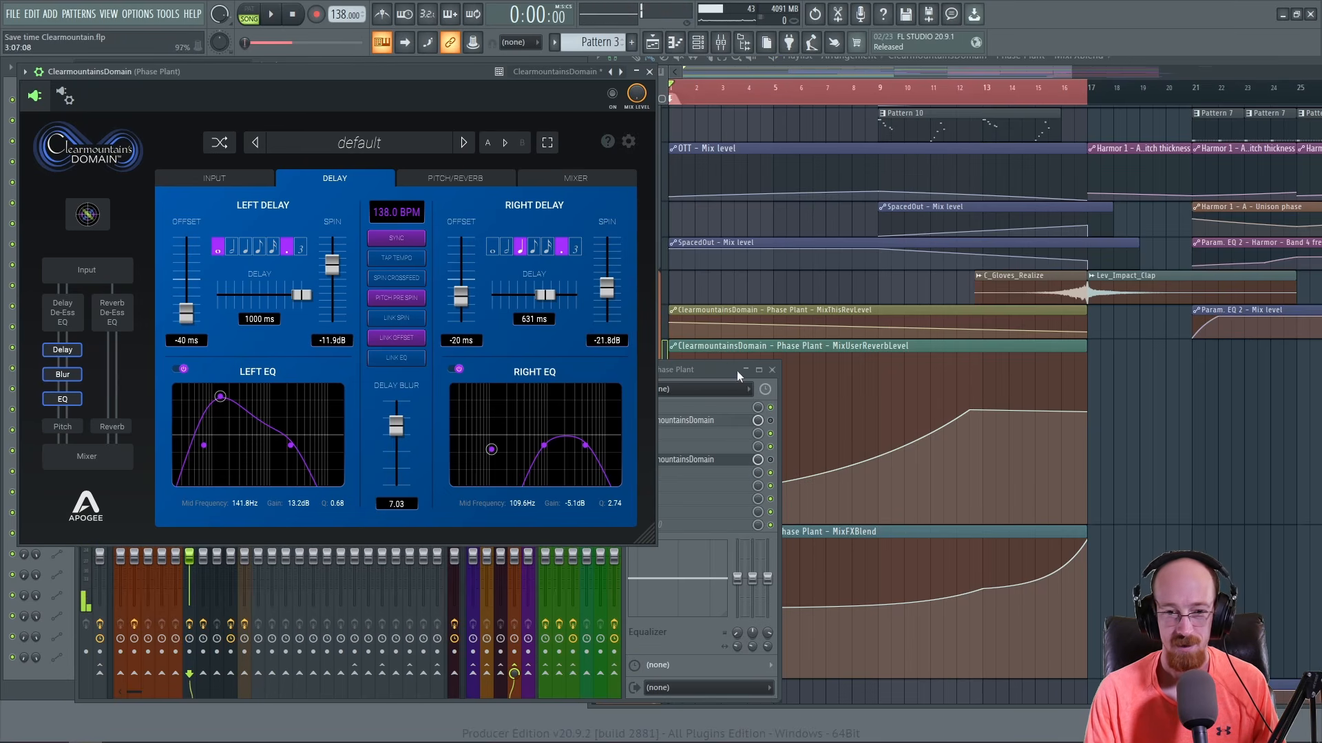
- Lower the Phase Plant track's mixer volume and audition the song from the start
{"action": "left_click", "coordinate": [737, 375]}
{"action": "left_click_drag", "start_coordinate": [189, 554], "coordinate": [190, 578]}
{"action": "left_click", "coordinate": [354, 157]}
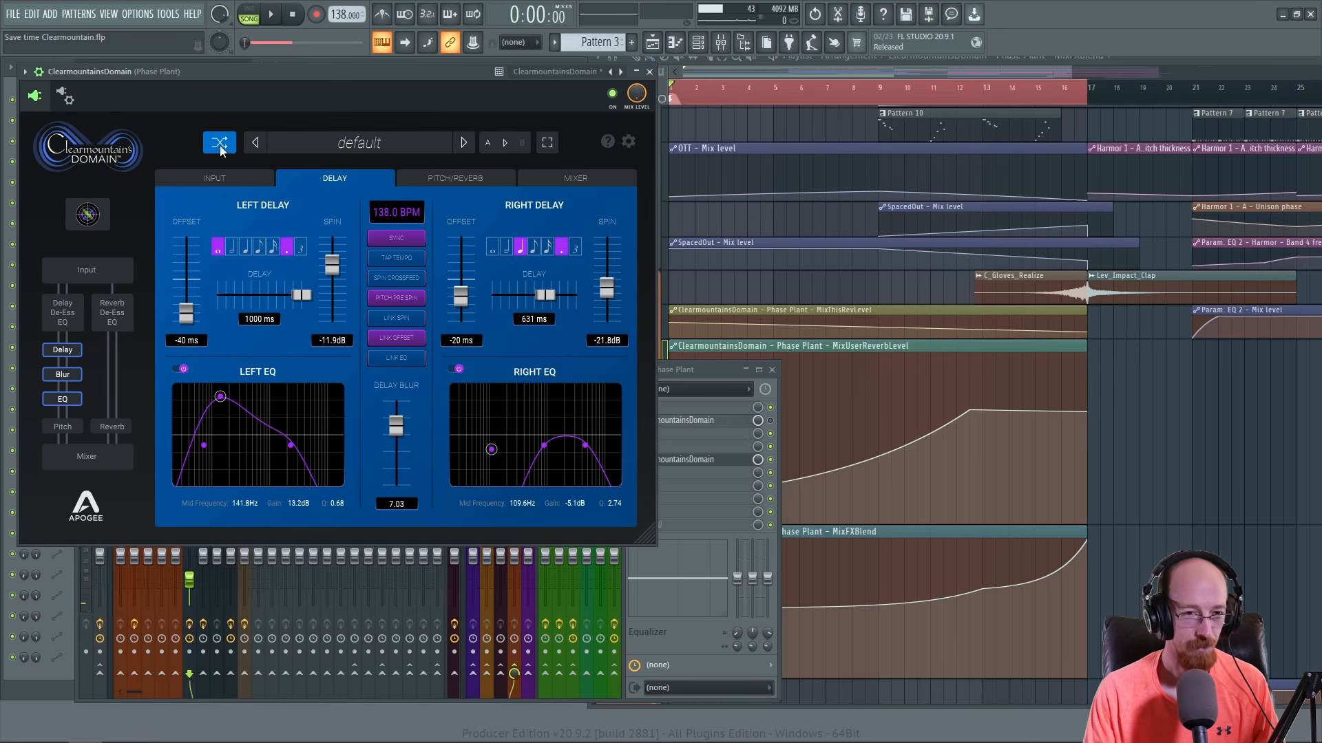
{"action": "key", "text": "space"}
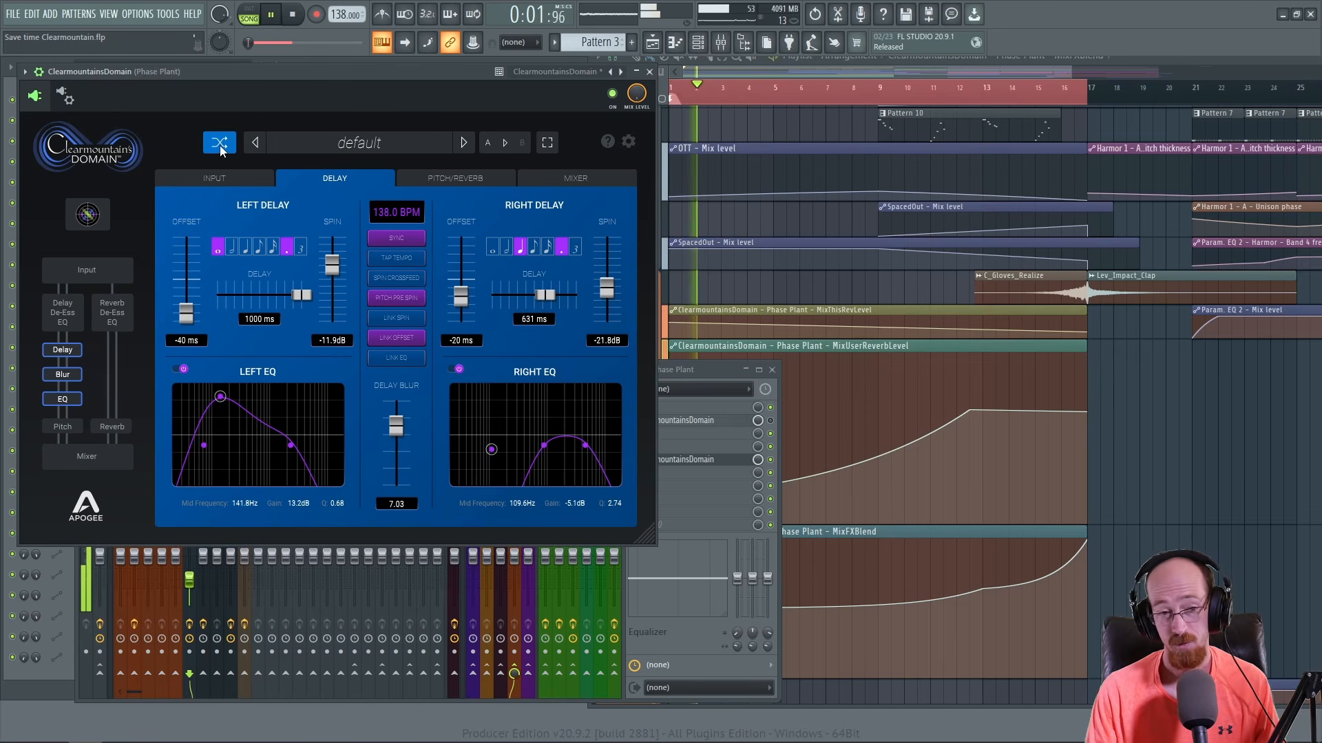
{"action": "key", "text": "space"}
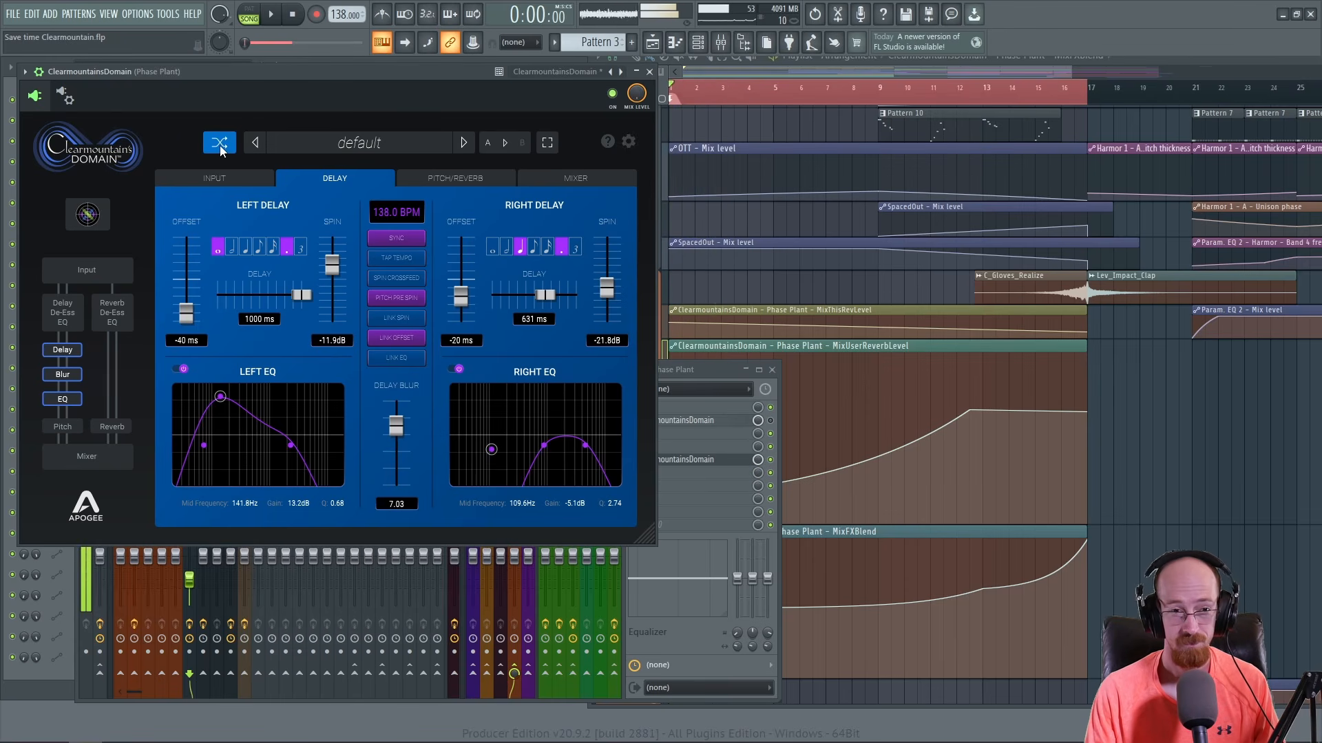
- Generate two further randomized settings in the second instance, playing the song from the start after each one
{"action": "left_click", "coordinate": [220, 146]}
{"action": "key", "text": "space"}
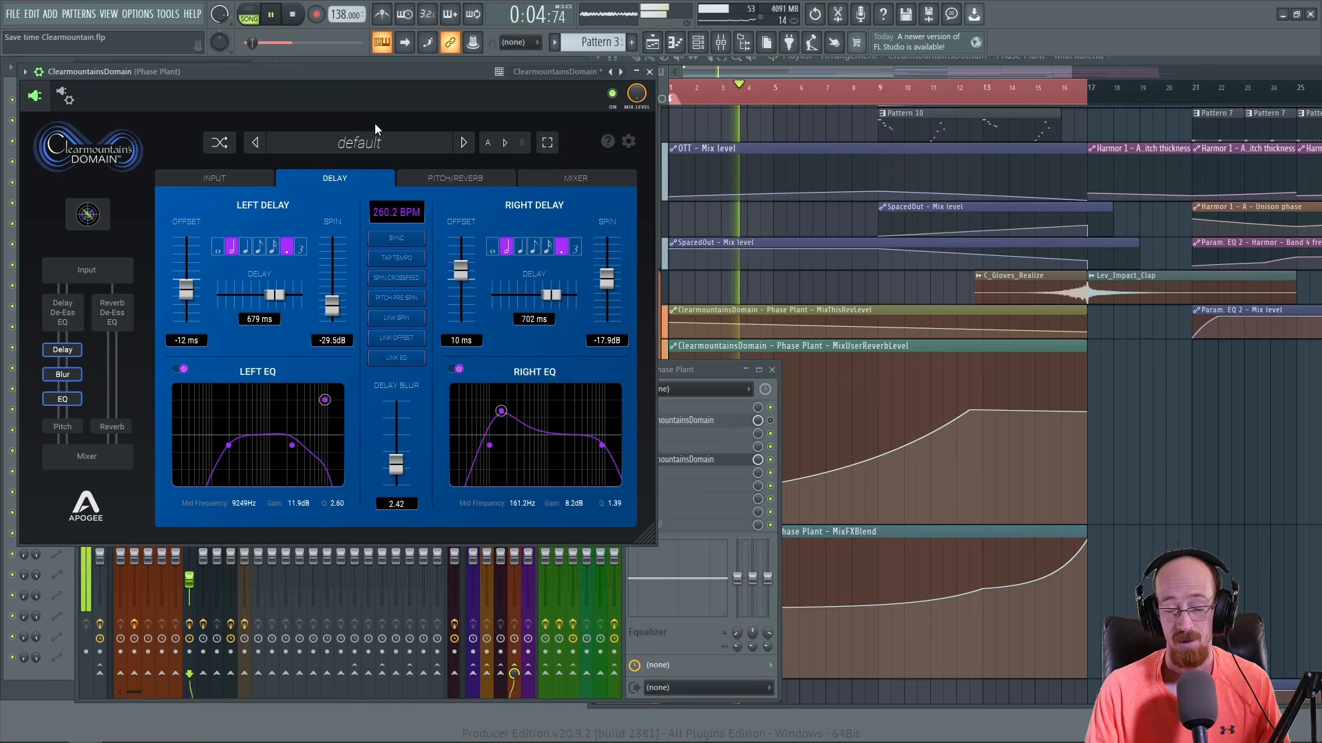
{"action": "key", "text": "space"}
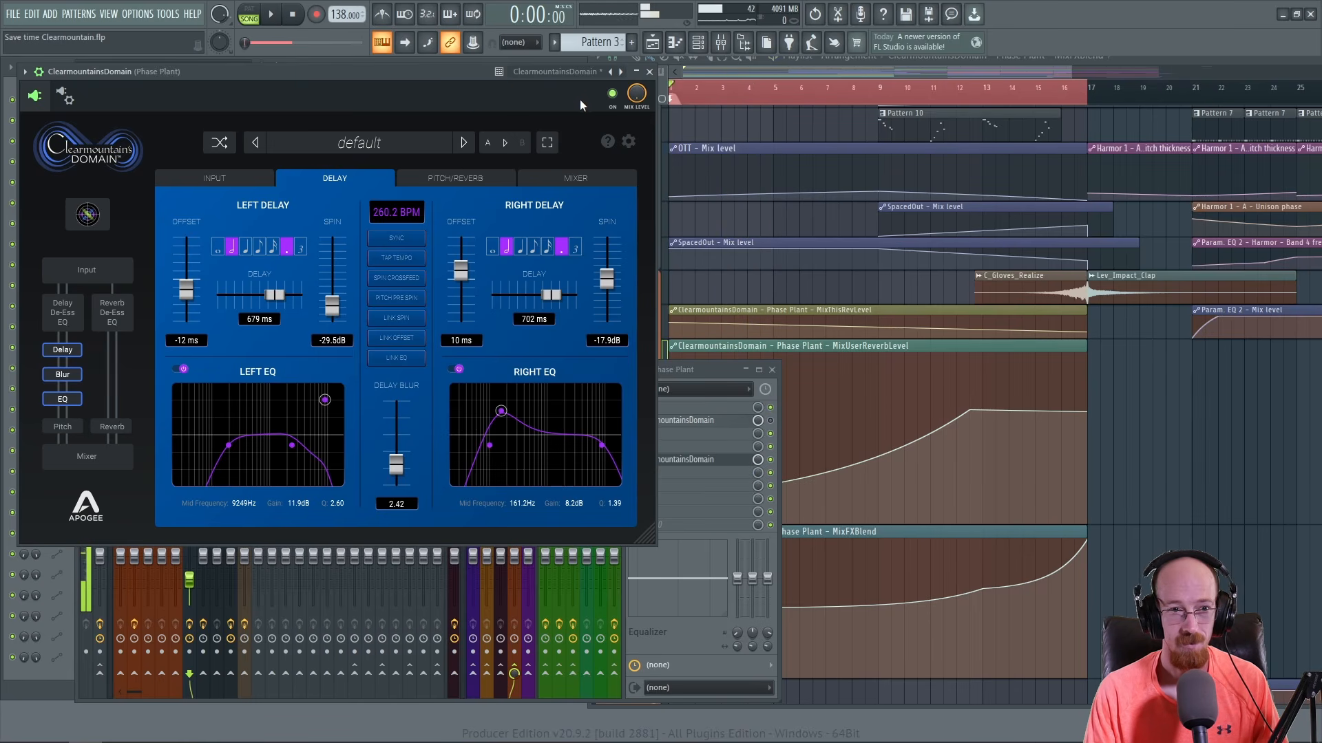
{"action": "left_click", "coordinate": [219, 142]}
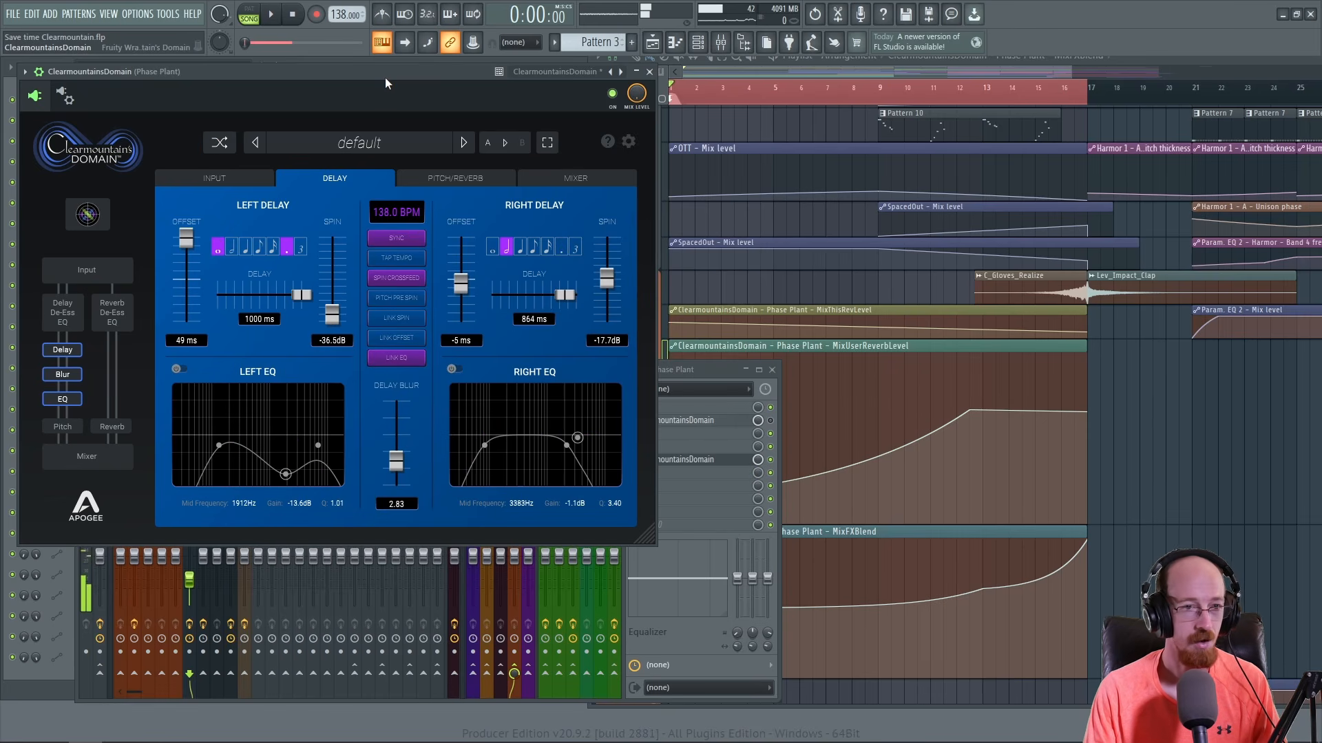
{"action": "key", "text": "space"}
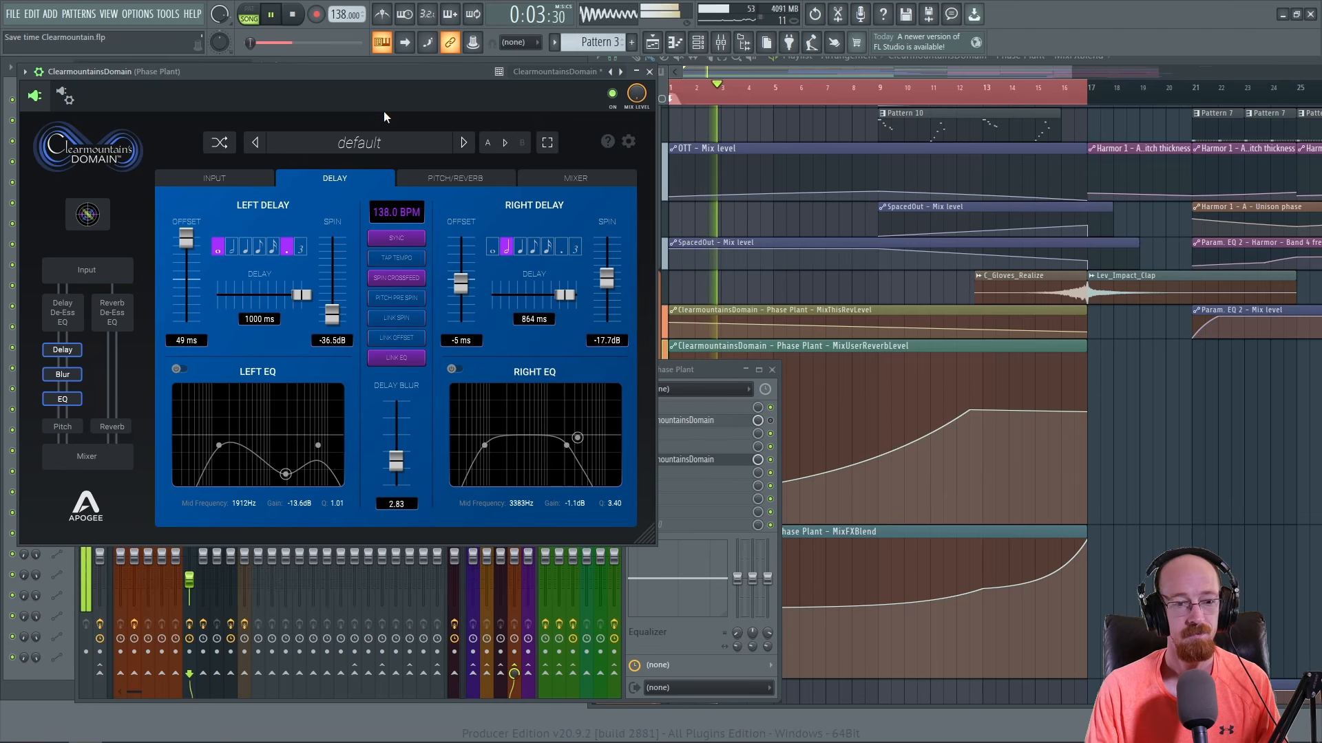
{"action": "key", "text": "space"}
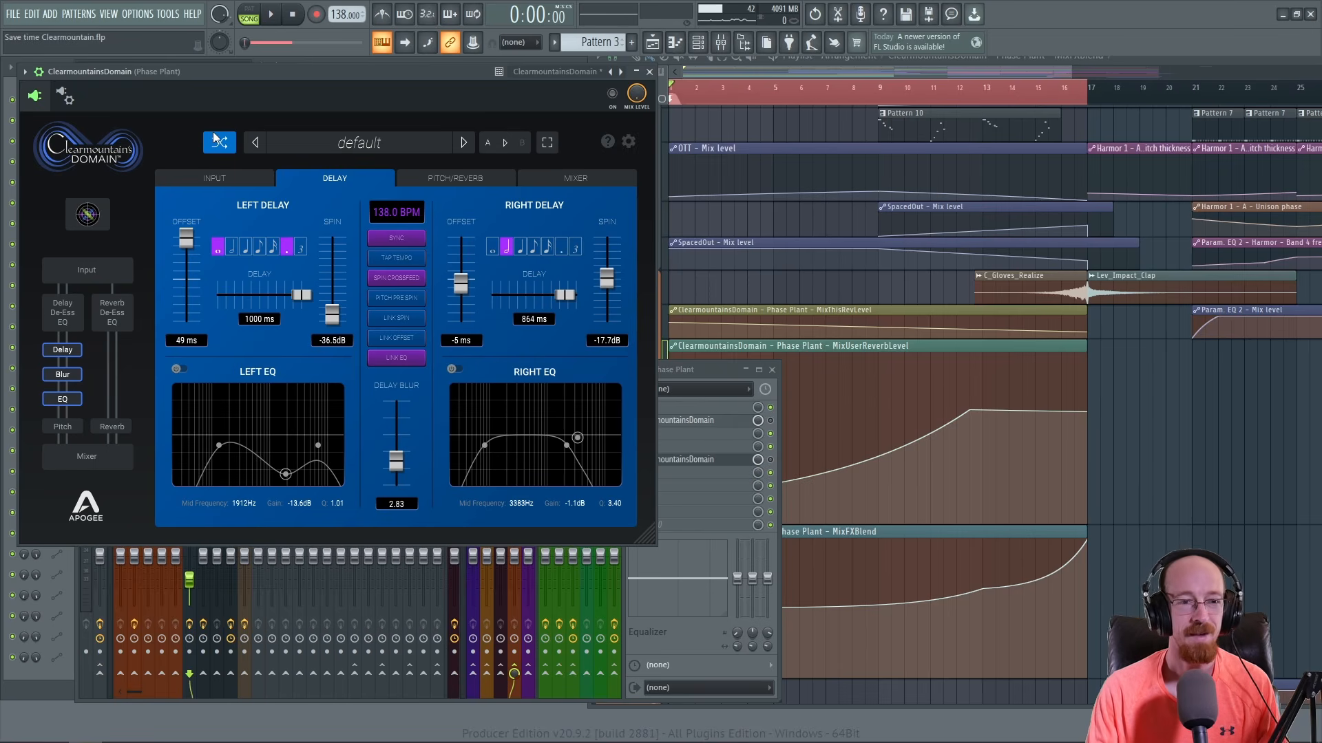
- Review the randomized Input, Mixer, Pitch/Reverb and Delay settings, and return to the Input settings
{"action": "left_click", "coordinate": [237, 181]}
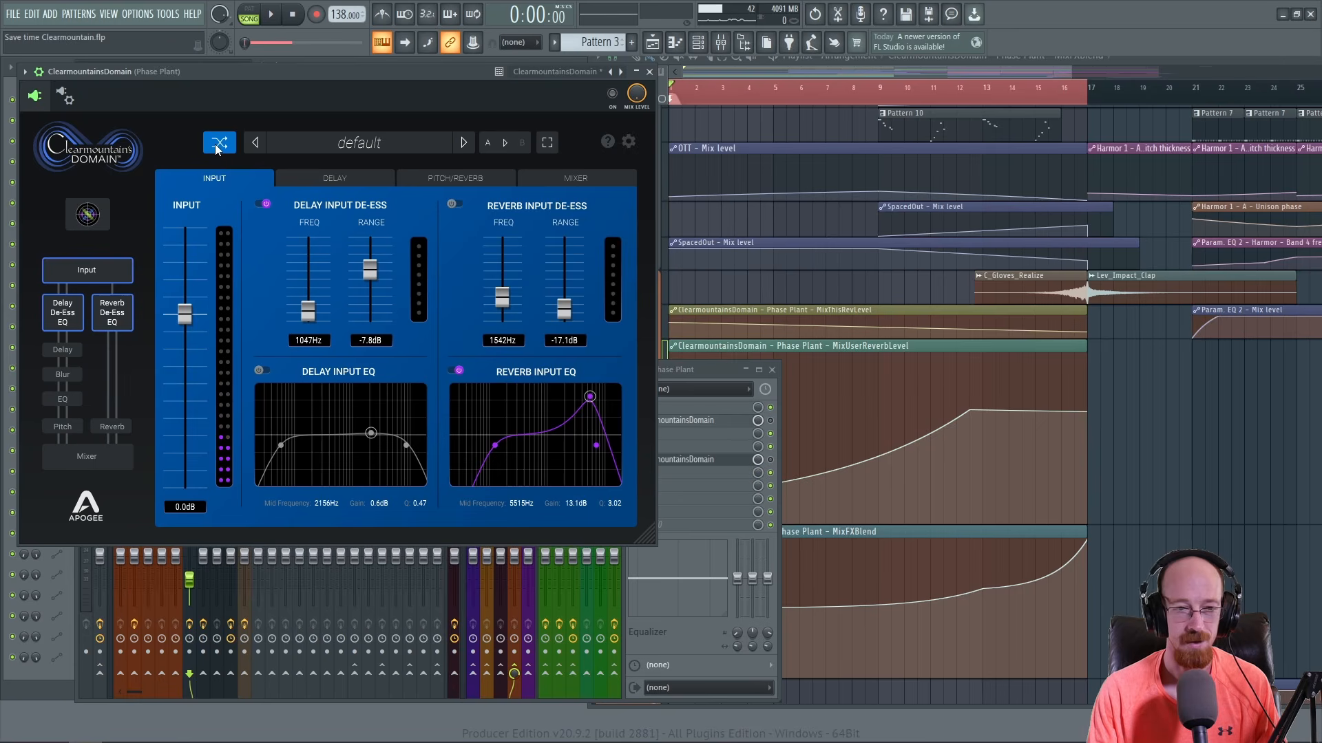
{"action": "left_click", "coordinate": [569, 181]}
{"action": "left_click", "coordinate": [475, 178]}
{"action": "left_click", "coordinate": [353, 180]}
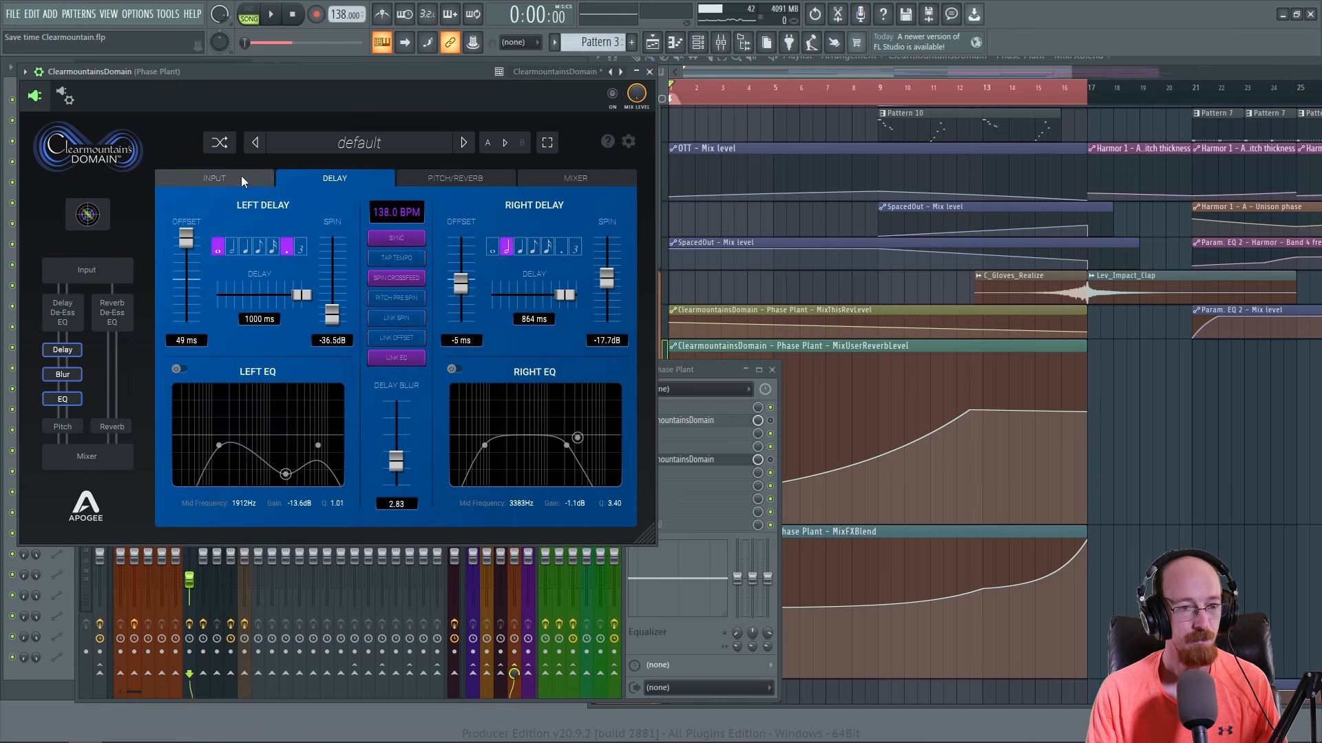
{"action": "left_click", "coordinate": [241, 176]}
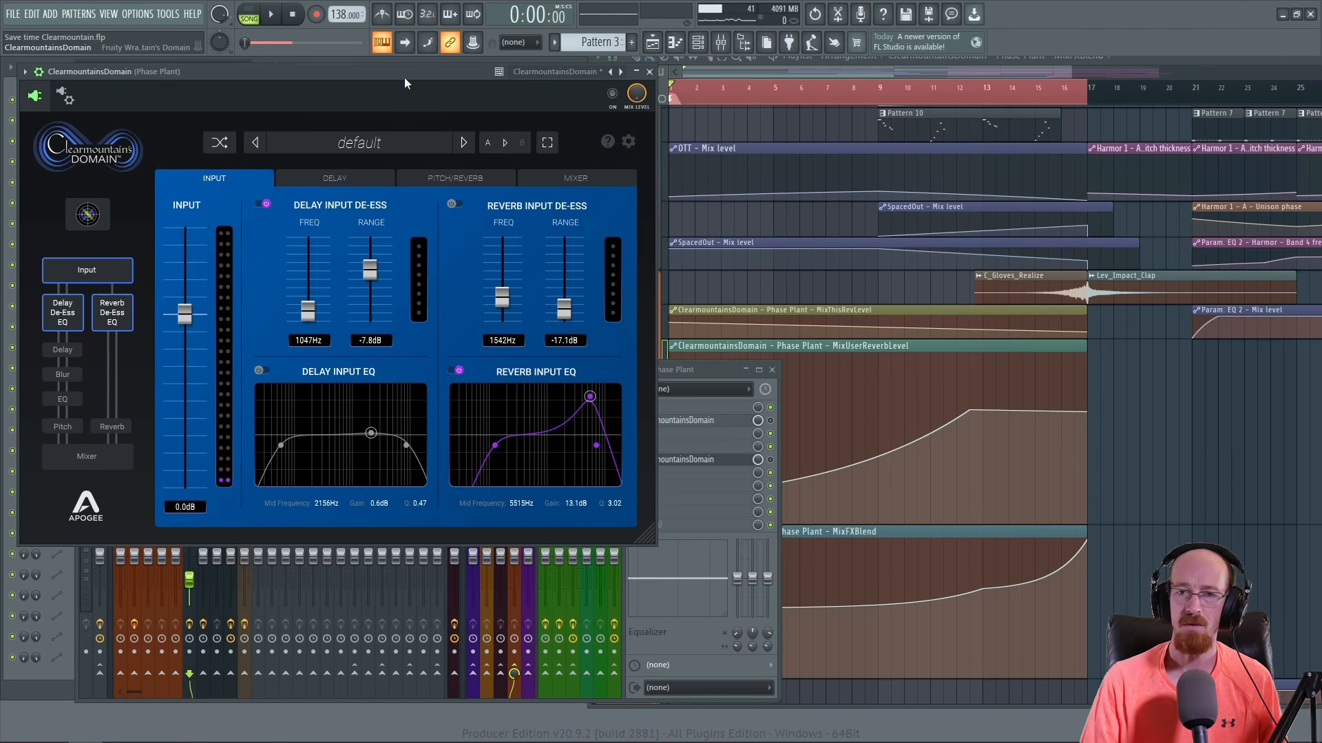